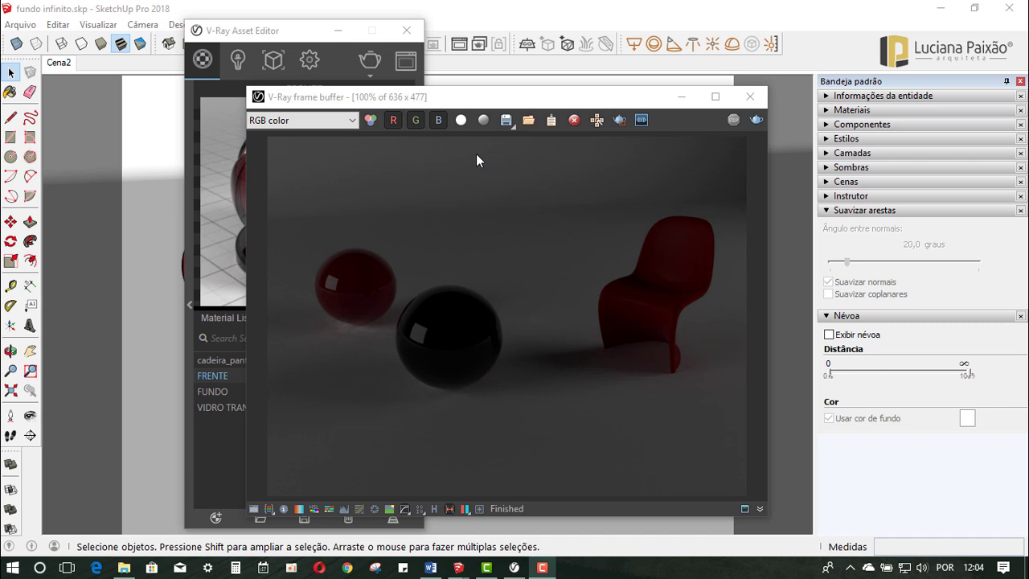
# Close the V-Ray Frame Buffer and V-Ray Asset Editor windows to reveal the spheres-and-chair model.
pyautogui.moveTo(419, 106)
pyautogui.mouseDown()
pyautogui.moveTo(442, 99)
pyautogui.moveTo(398, 108)
pyautogui.mouseUp()
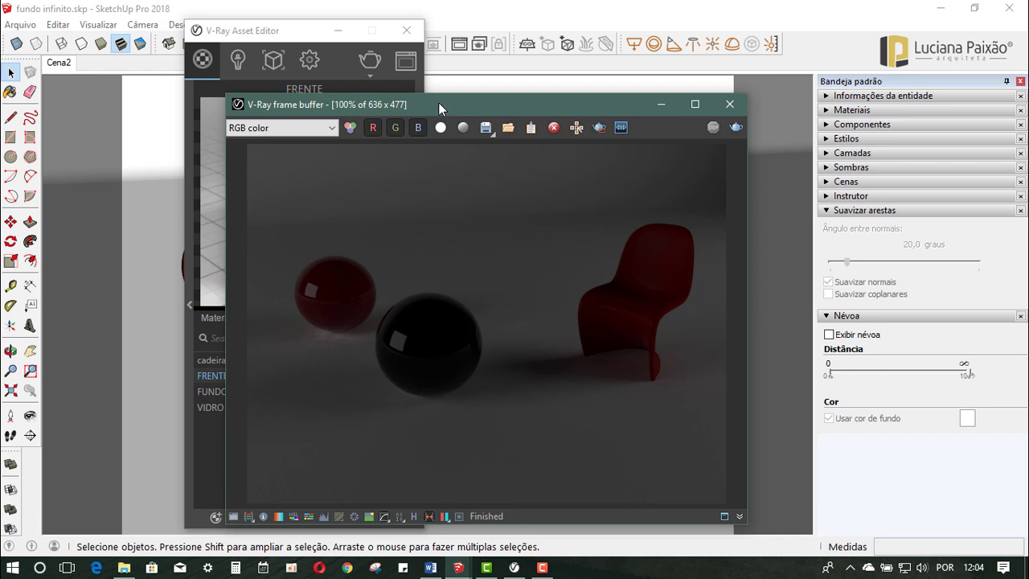
pyautogui.moveTo(439, 102)
pyautogui.mouseDown()
pyautogui.moveTo(591, 106)
pyautogui.moveTo(469, 102)
pyautogui.mouseUp()
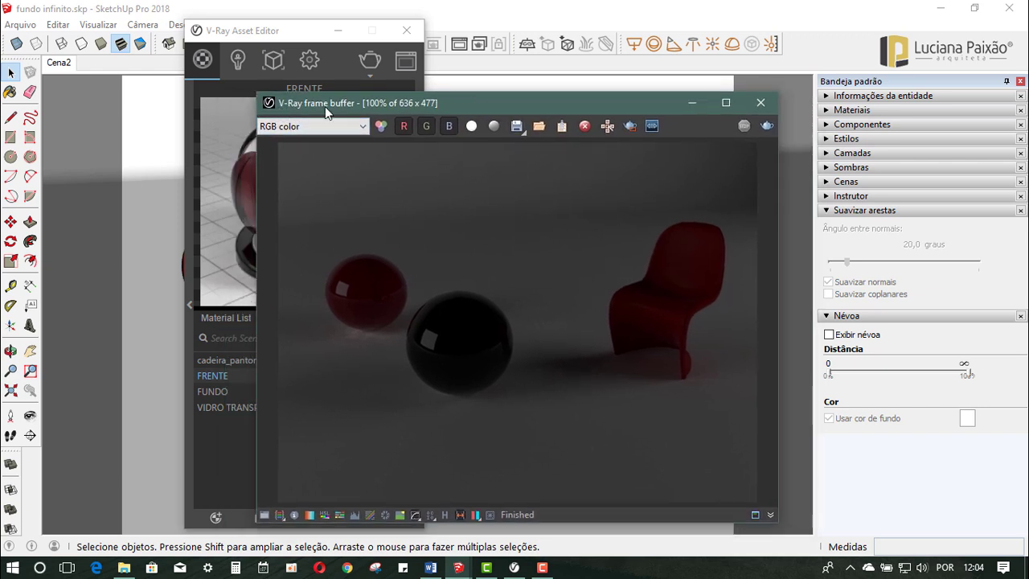
pyautogui.click(760, 105)
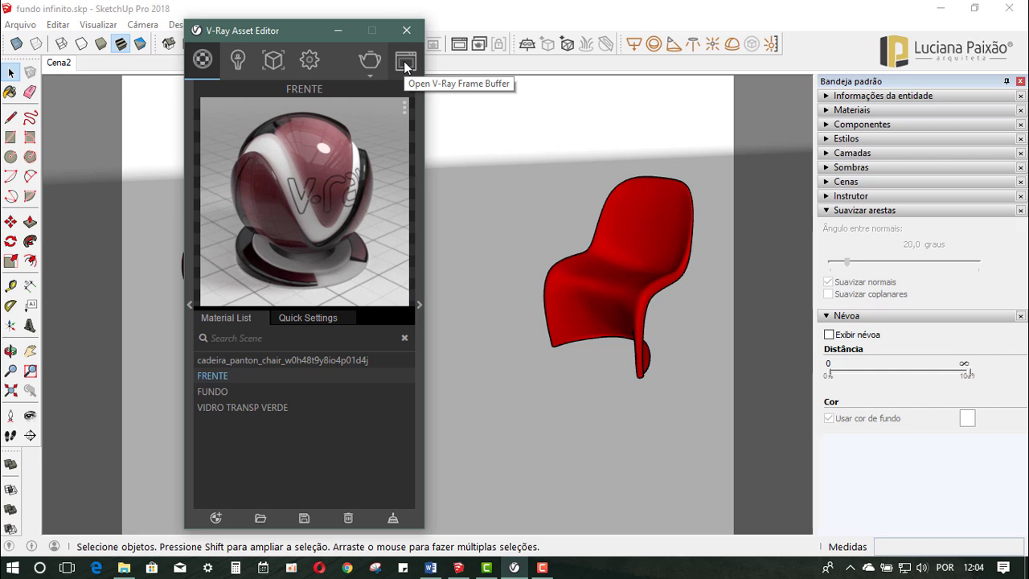
pyautogui.moveTo(282, 37); pyautogui.dragTo(275, 115)
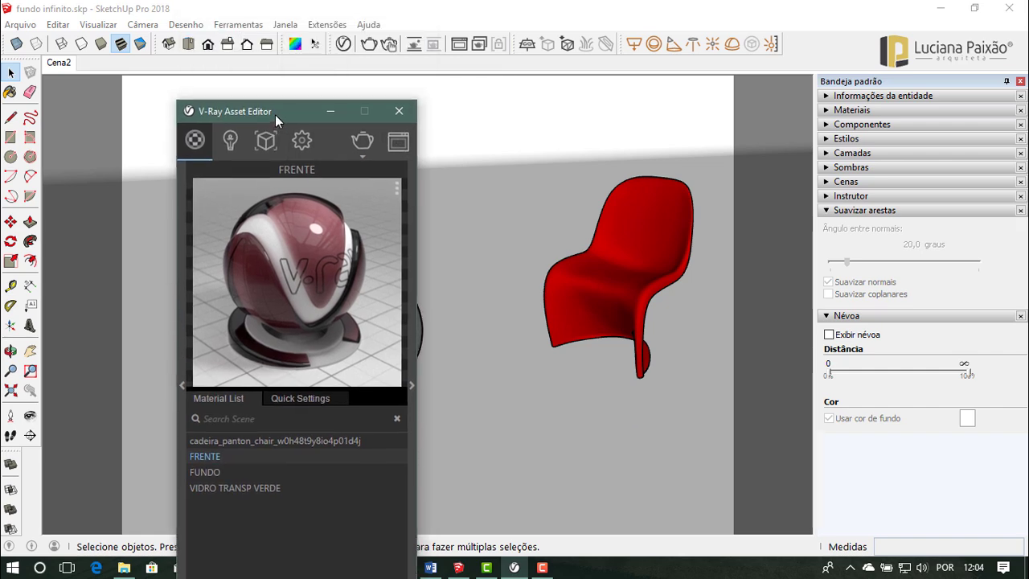
pyautogui.click(398, 114)
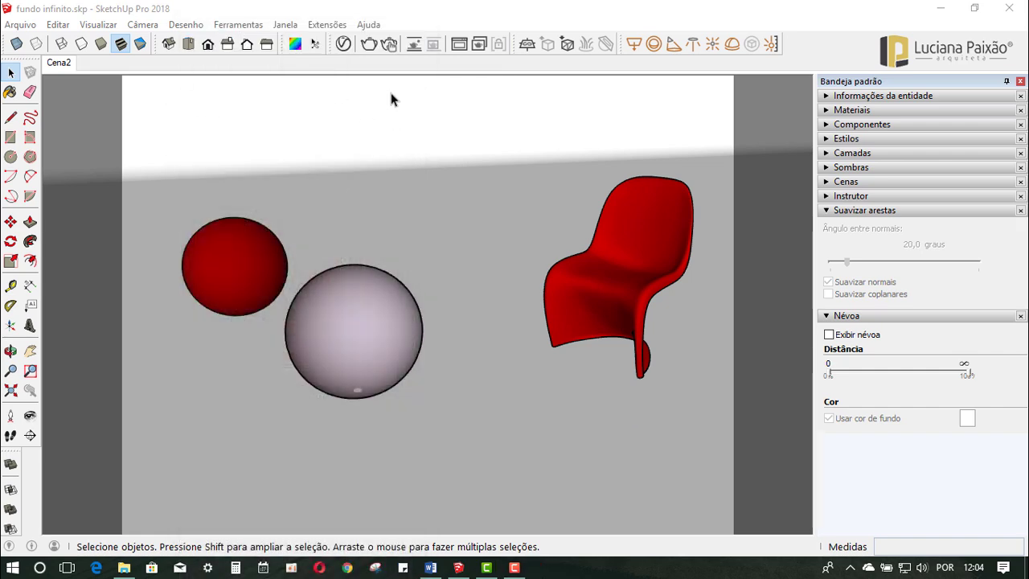
# Reopen the V-Ray Frame Buffer with the last render and show its corrections panel.
pyautogui.click(459, 46)
pyautogui.moveTo(460, 102)
pyautogui.mouseDown()
pyautogui.moveTo(303, 101)
pyautogui.moveTo(437, 101)
pyautogui.moveTo(405, 101)
pyautogui.mouseUp()
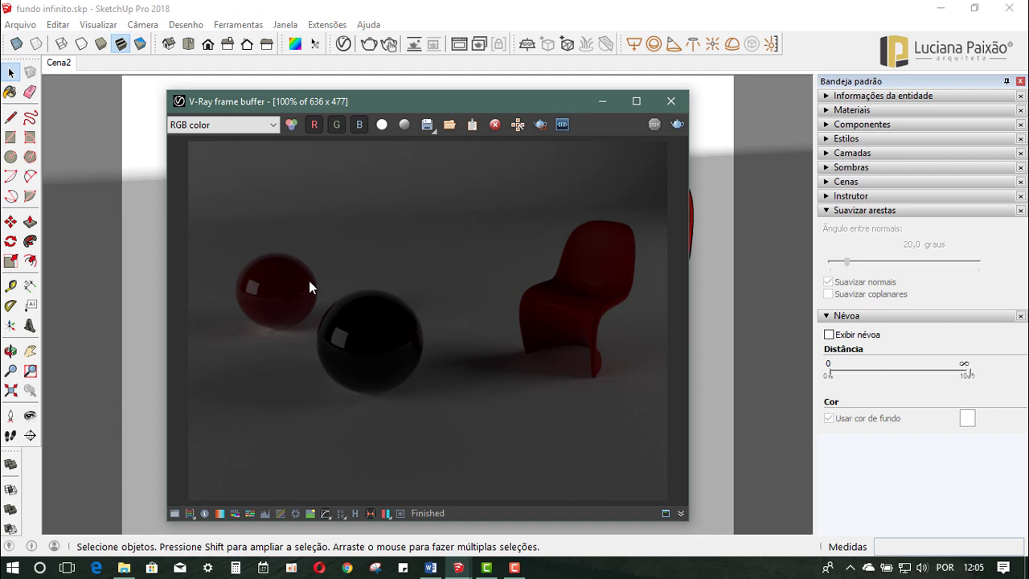
pyautogui.moveTo(351, 101); pyautogui.dragTo(328, 100)
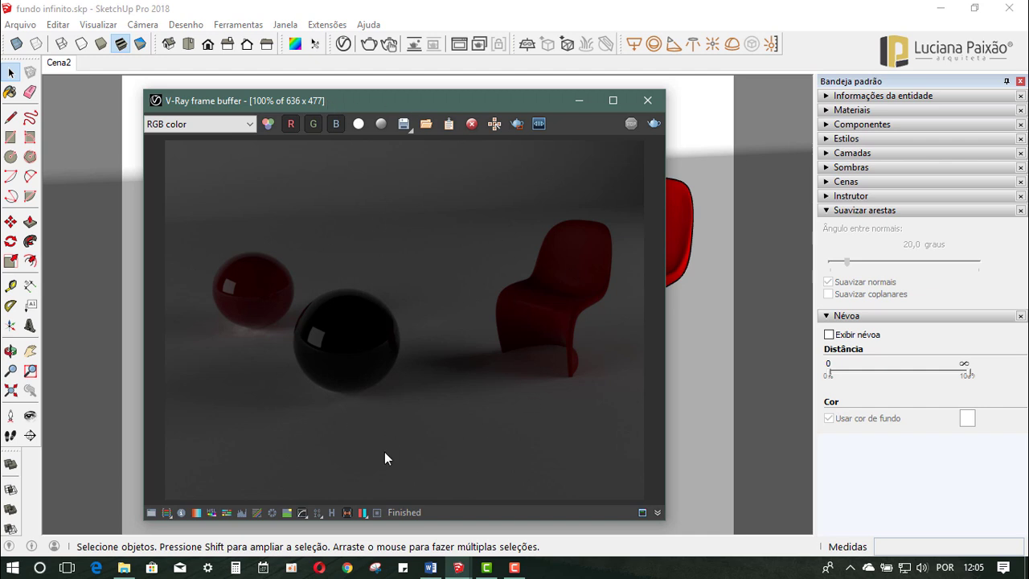
pyautogui.click(150, 514)
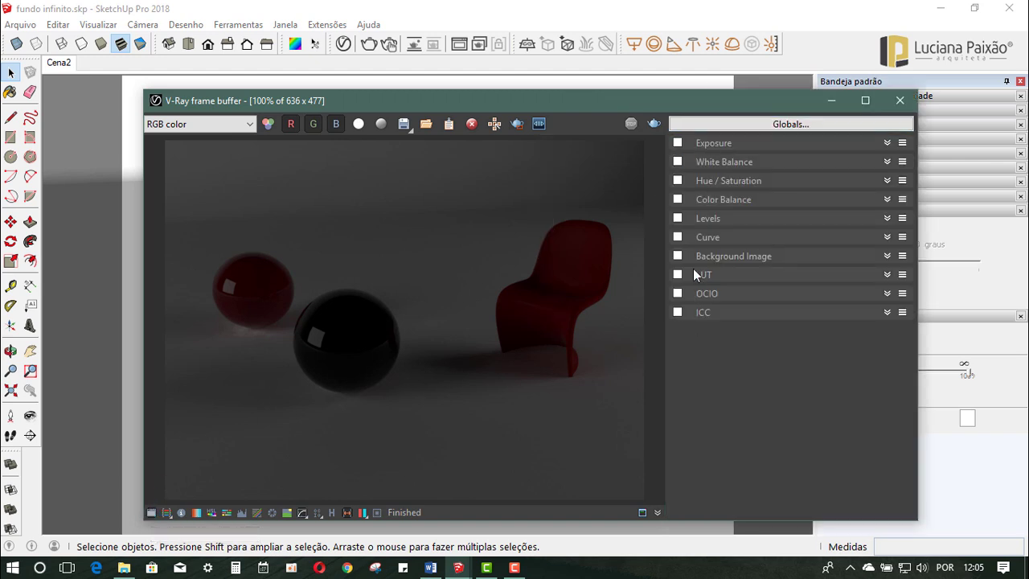
# Expand and enable the Exposure correction, pushing the exposure higher.
pyautogui.moveTo(683, 103); pyautogui.dragTo(722, 82)
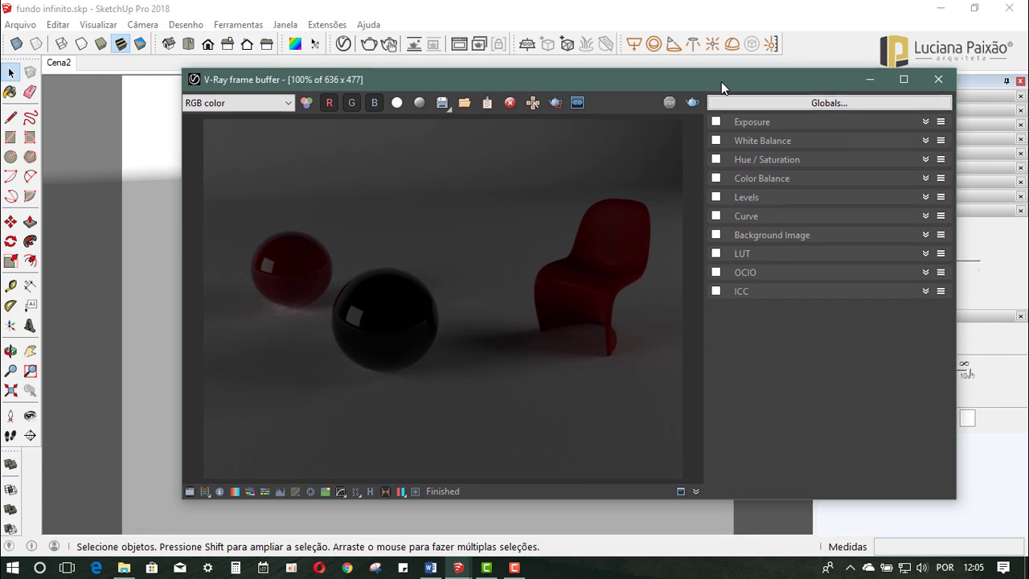
pyautogui.click(748, 129)
pyautogui.click(750, 129)
pyautogui.click(747, 129)
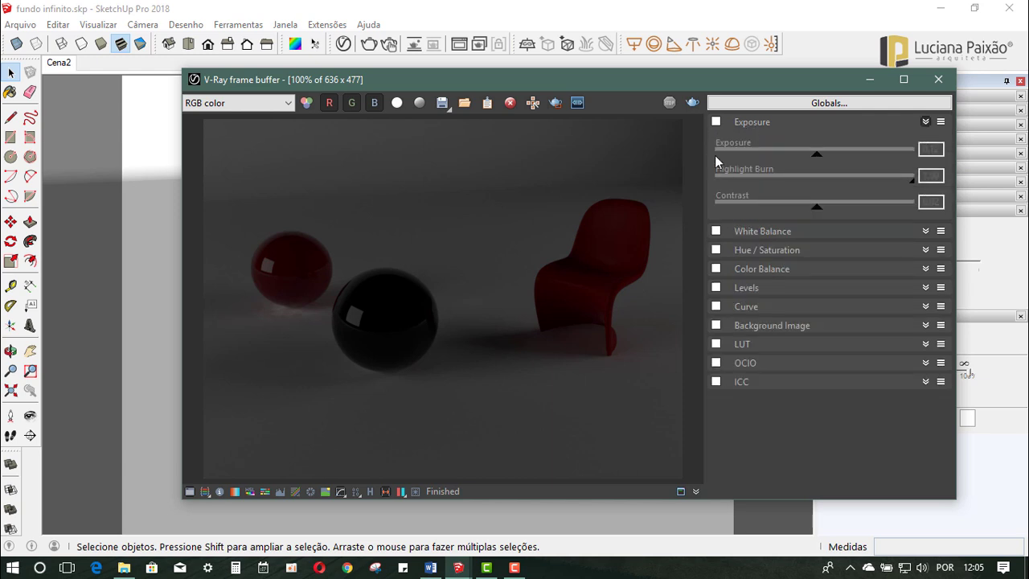
pyautogui.click(716, 121)
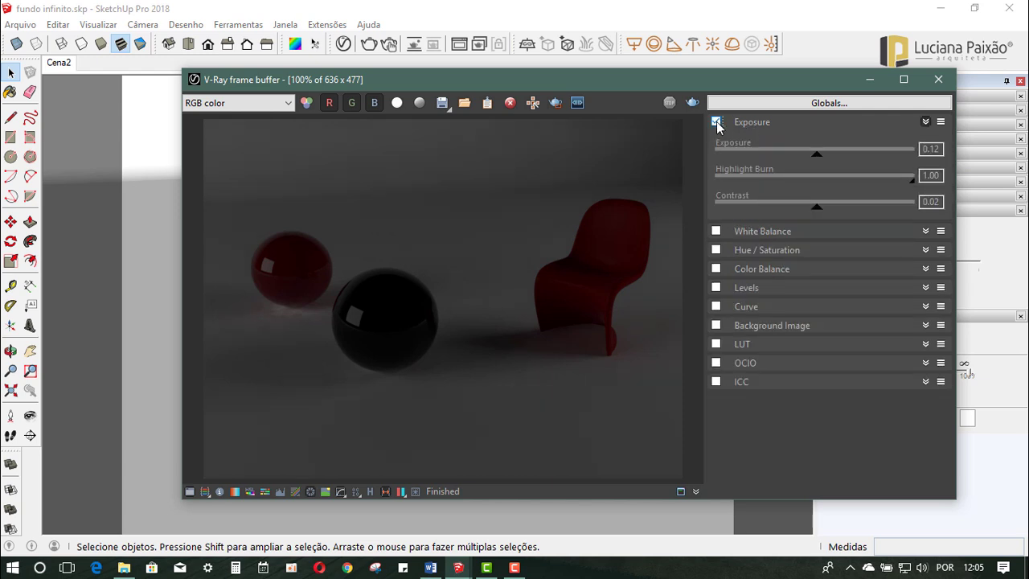
pyautogui.moveTo(817, 154)
pyautogui.mouseDown()
pyautogui.moveTo(884, 162)
pyautogui.moveTo(809, 163)
pyautogui.moveTo(855, 163)
pyautogui.mouseUp()
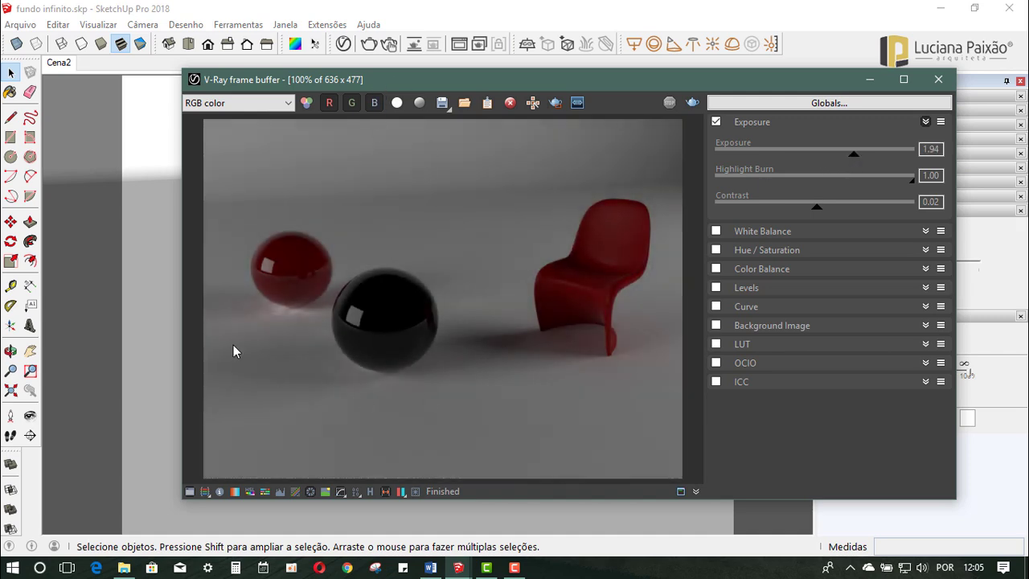
# Settle Exposure at 2.13, Highlight Burn at 0.00 and Contrast at 0.66.
pyautogui.moveTo(341, 82); pyautogui.dragTo(294, 99)
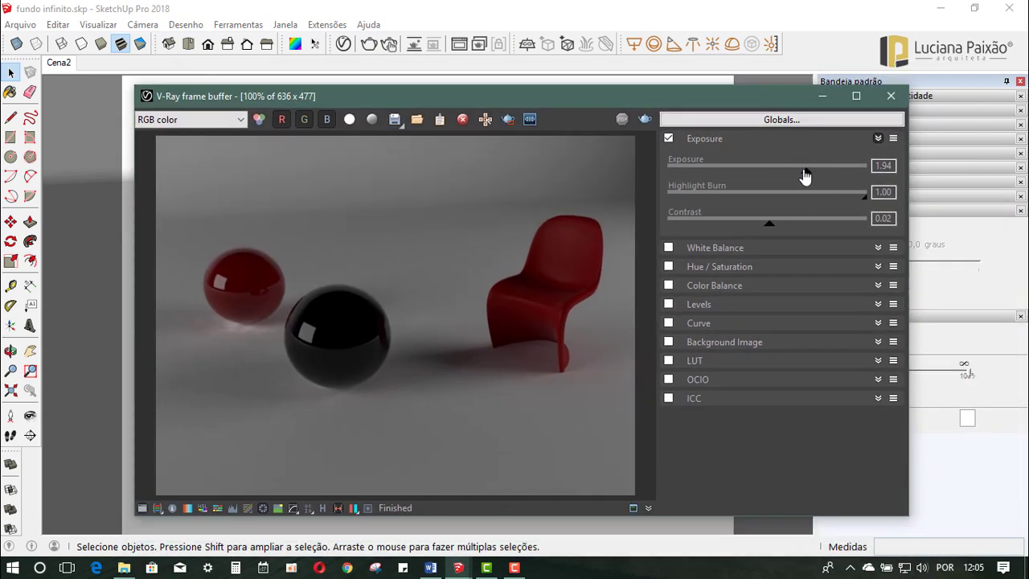
pyautogui.moveTo(805, 174)
pyautogui.mouseDown()
pyautogui.moveTo(791, 177)
pyautogui.moveTo(809, 177)
pyautogui.mouseUp()
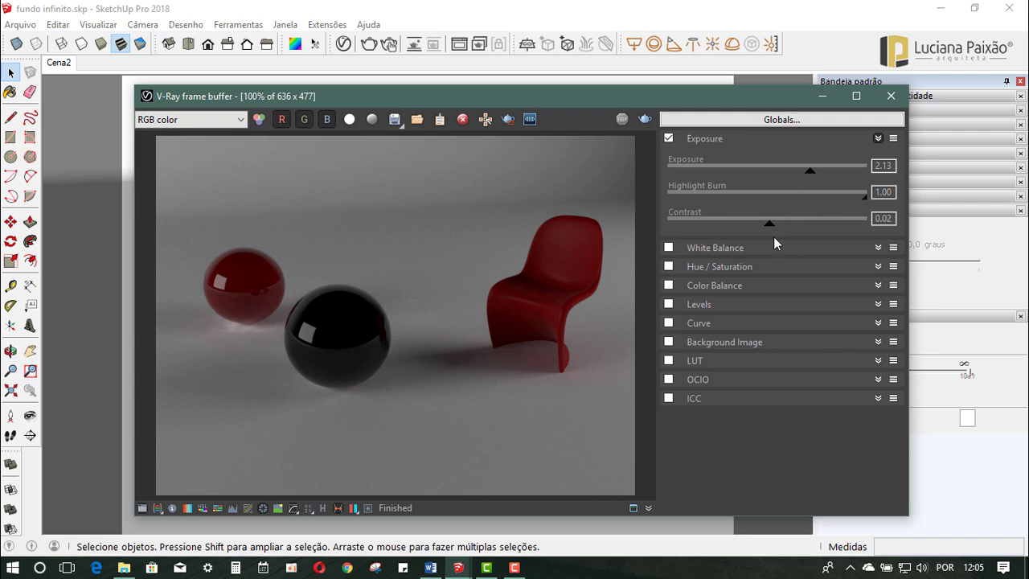
pyautogui.moveTo(770, 230)
pyautogui.mouseDown()
pyautogui.moveTo(827, 228)
pyautogui.moveTo(758, 232)
pyautogui.moveTo(843, 232)
pyautogui.moveTo(719, 230)
pyautogui.moveTo(785, 230)
pyautogui.mouseUp()
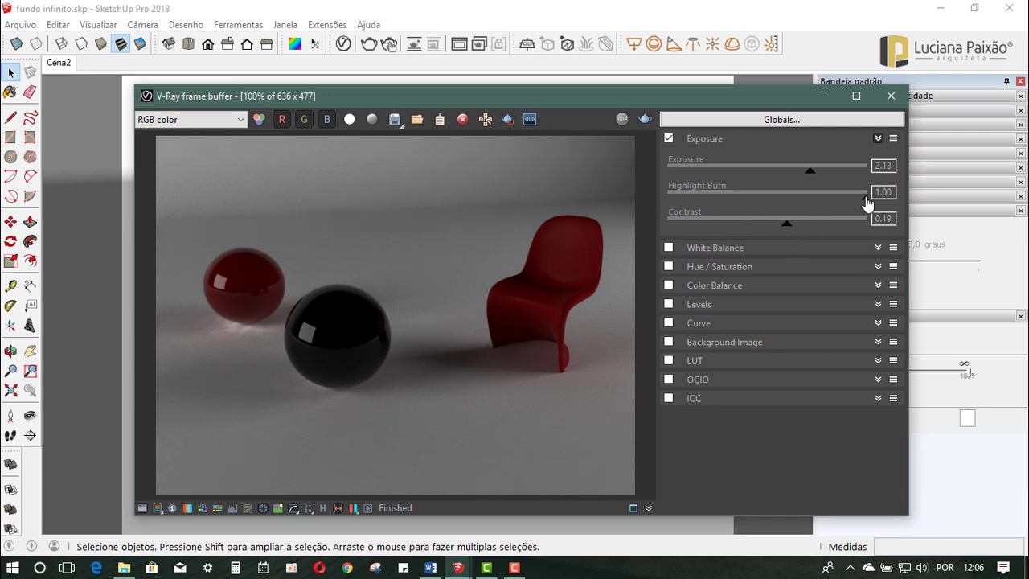
pyautogui.moveTo(866, 201)
pyautogui.mouseDown()
pyautogui.moveTo(744, 201)
pyautogui.moveTo(901, 204)
pyautogui.mouseUp()
pyautogui.moveTo(867, 207); pyautogui.dragTo(668, 201)
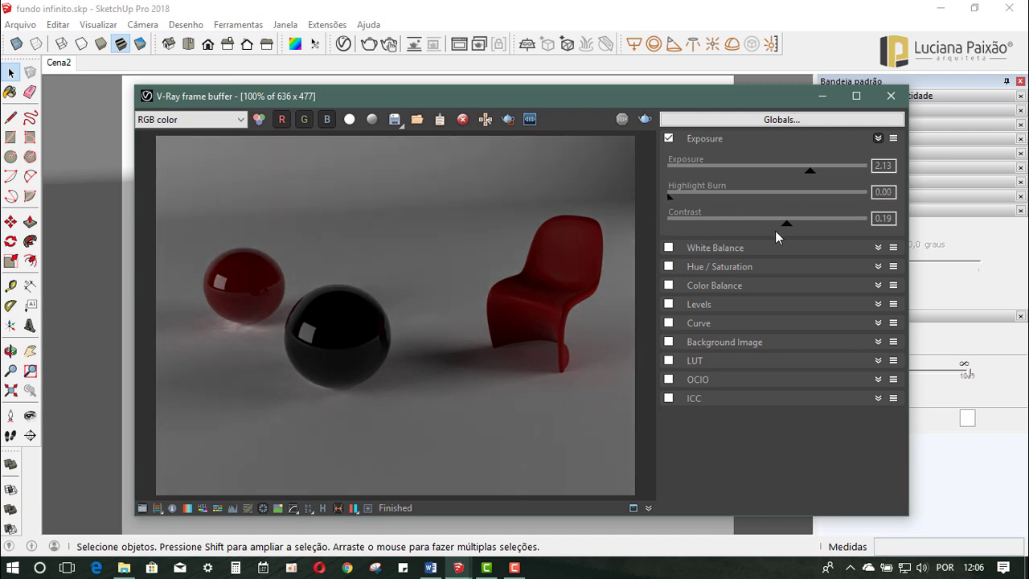
pyautogui.moveTo(788, 224); pyautogui.dragTo(834, 224)
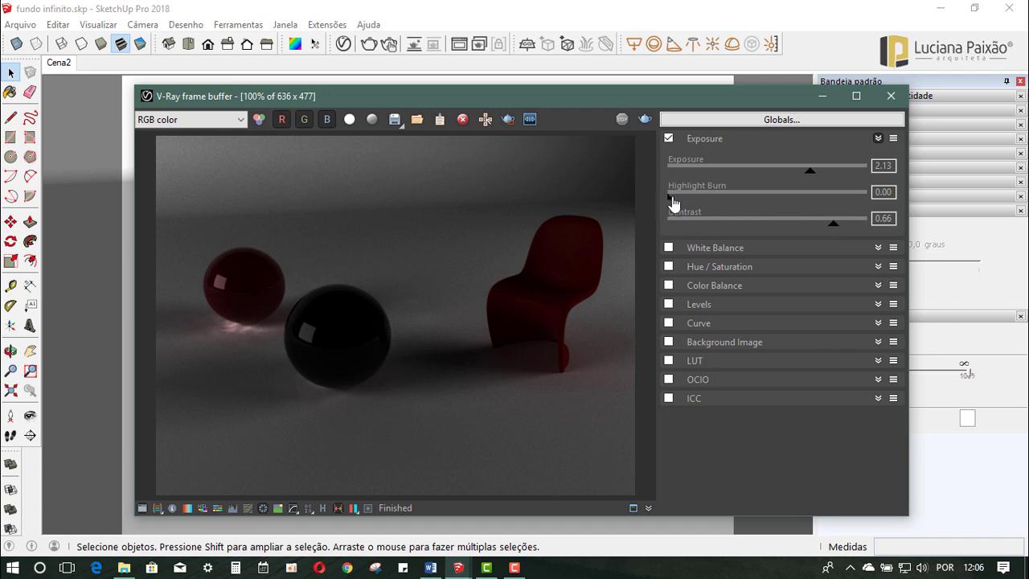
# Retune the Exposure correction to 2.89 exposure, 0.65 highlight burn and 0.17 contrast.
pyautogui.click(675, 198)
pyautogui.moveTo(676, 206)
pyautogui.mouseDown()
pyautogui.moveTo(857, 198)
pyautogui.moveTo(666, 208)
pyautogui.mouseUp()
pyautogui.moveTo(672, 201); pyautogui.dragTo(906, 207)
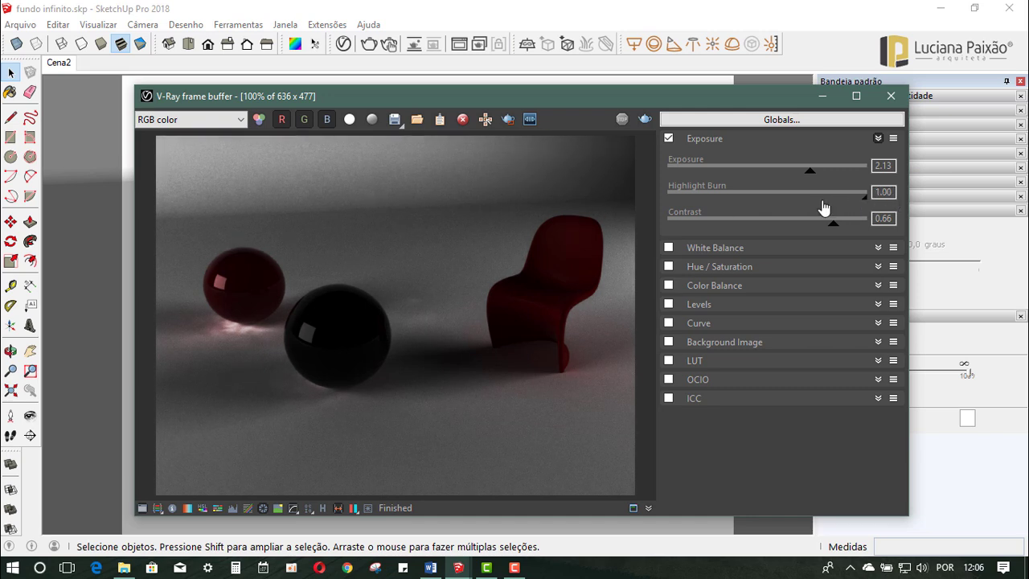
pyautogui.moveTo(864, 202)
pyautogui.mouseDown()
pyautogui.moveTo(680, 217)
pyautogui.moveTo(855, 222)
pyautogui.moveTo(777, 230)
pyautogui.moveTo(800, 232)
pyautogui.mouseUp()
pyautogui.moveTo(807, 172)
pyautogui.mouseDown()
pyautogui.moveTo(872, 202)
pyautogui.moveTo(710, 207)
pyautogui.moveTo(869, 202)
pyautogui.moveTo(772, 203)
pyautogui.moveTo(786, 204)
pyautogui.mouseUp()
pyautogui.moveTo(829, 172)
pyautogui.mouseDown()
pyautogui.moveTo(788, 177)
pyautogui.moveTo(844, 175)
pyautogui.moveTo(824, 177)
pyautogui.mouseUp()
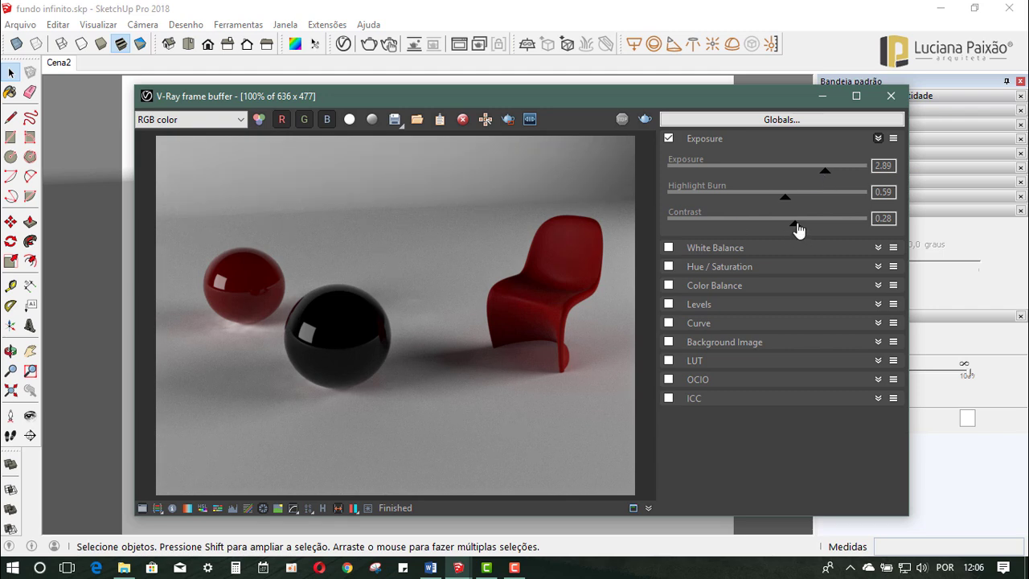
pyautogui.moveTo(799, 230)
pyautogui.mouseDown()
pyautogui.moveTo(775, 228)
pyautogui.moveTo(785, 230)
pyautogui.moveTo(788, 198)
pyautogui.moveTo(797, 199)
pyautogui.mouseUp()
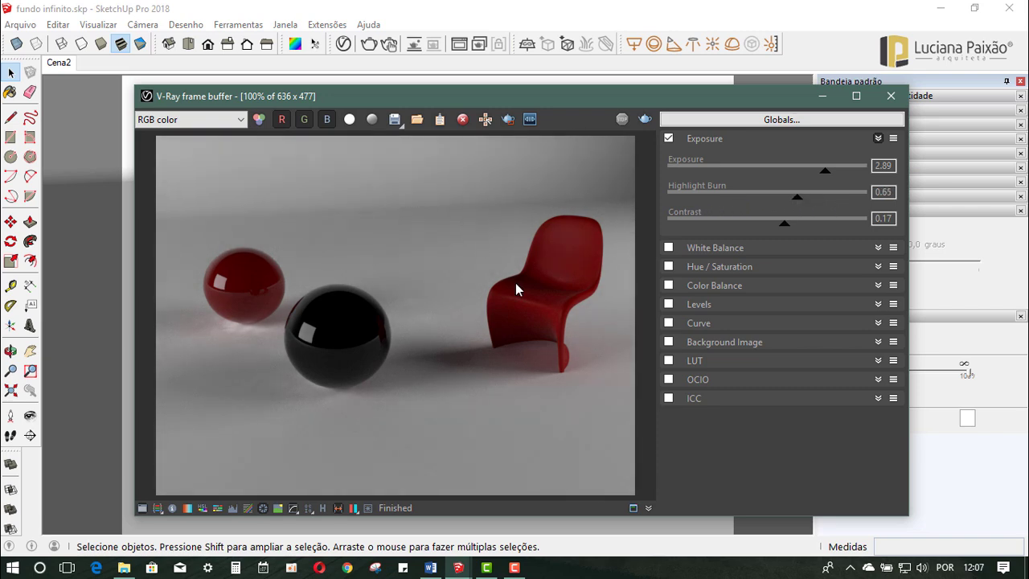
# Enable White Balance and settle its Temperature at about 7570 after testing cooler and warmer values.
pyautogui.click(669, 247)
pyautogui.click(697, 250)
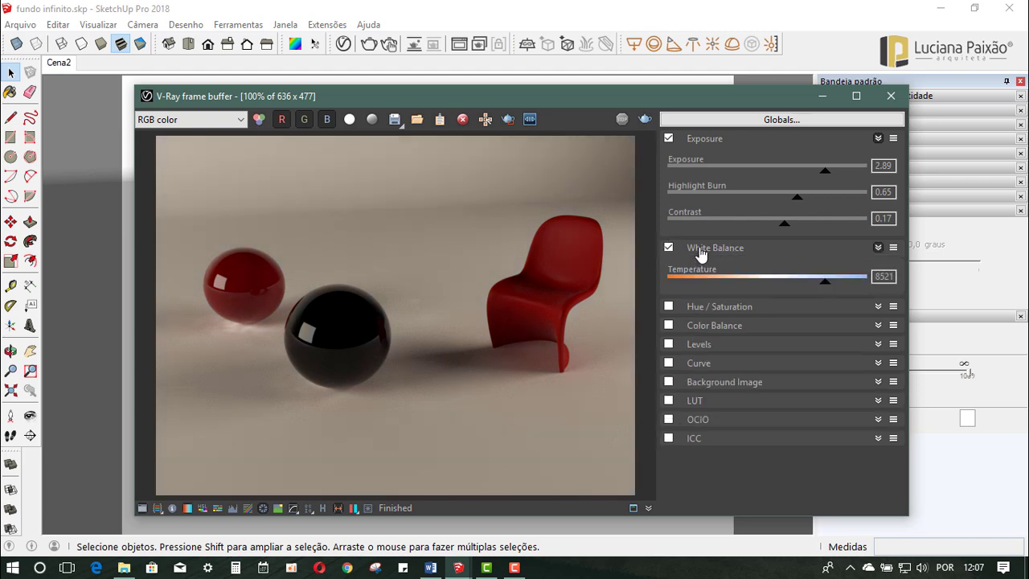
pyautogui.moveTo(829, 289); pyautogui.dragTo(664, 289)
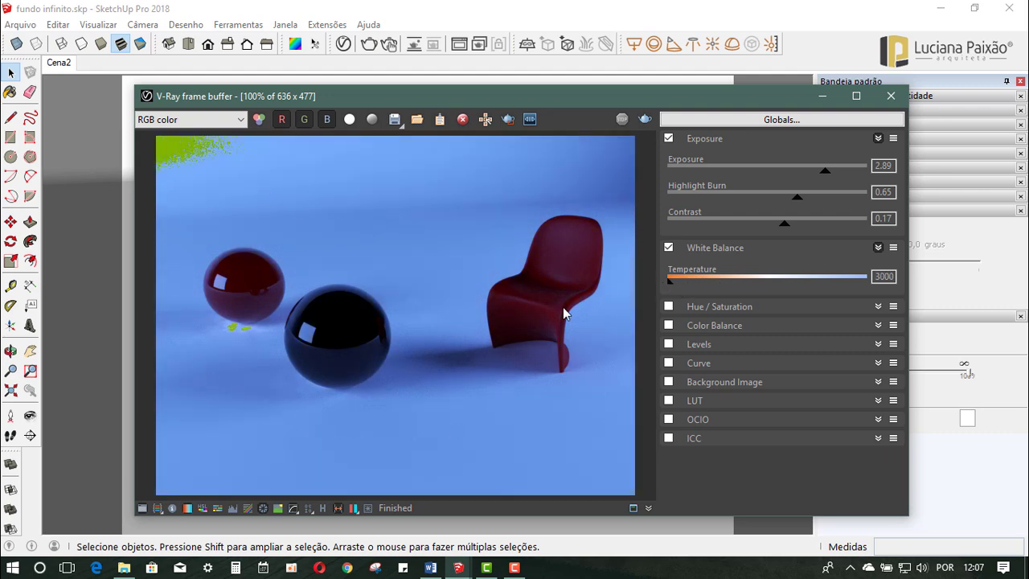
pyautogui.moveTo(669, 283); pyautogui.dragTo(864, 293)
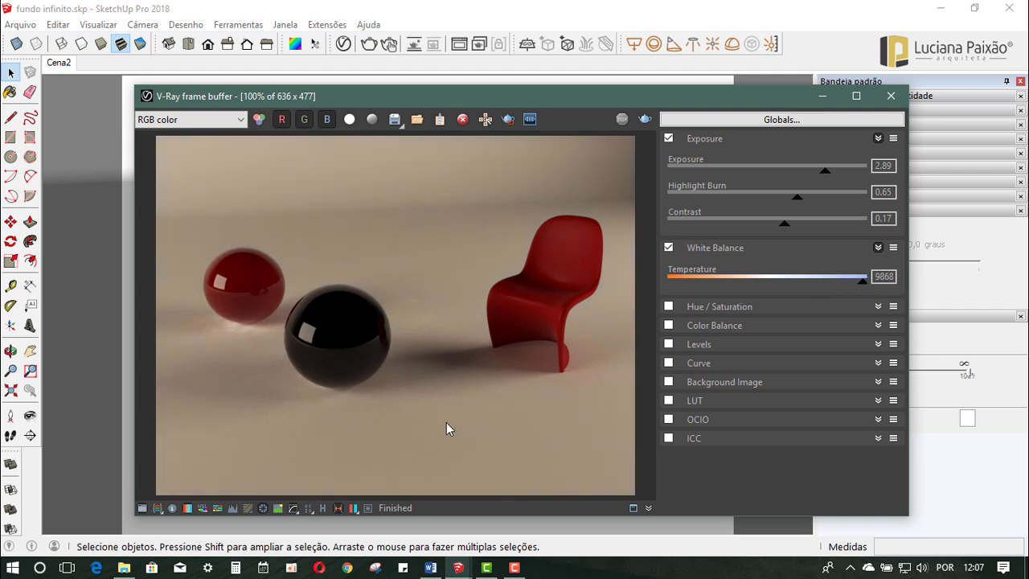
pyautogui.moveTo(864, 292)
pyautogui.mouseDown()
pyautogui.moveTo(774, 294)
pyautogui.moveTo(804, 294)
pyautogui.mouseUp()
pyautogui.moveTo(342, 97); pyautogui.dragTo(346, 101)
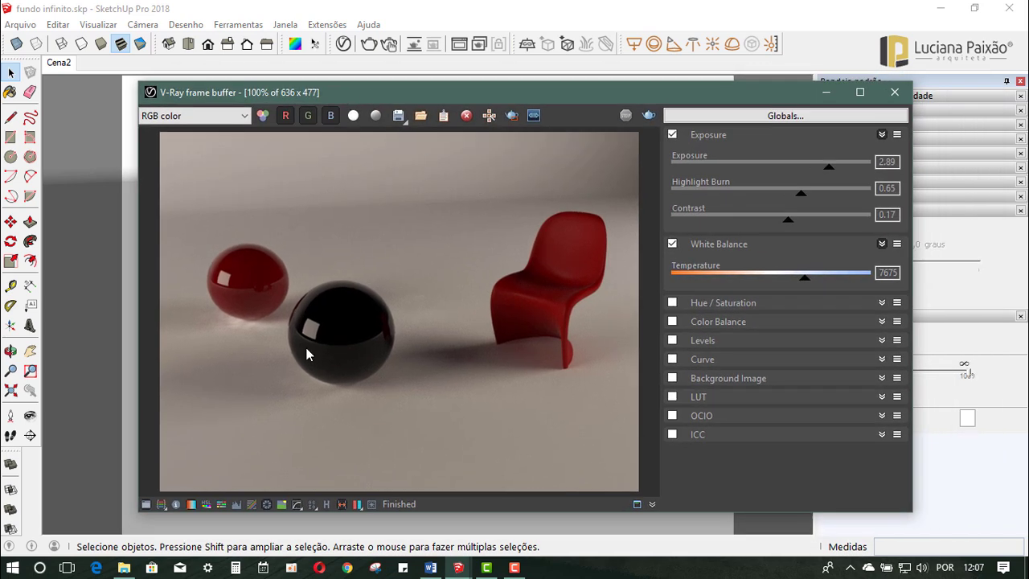
pyautogui.moveTo(805, 280)
pyautogui.mouseDown()
pyautogui.moveTo(650, 295)
pyautogui.moveTo(811, 290)
pyautogui.moveTo(758, 294)
pyautogui.moveTo(803, 283)
pyautogui.mouseUp()
# Collapse Exposure and White Balance, then expand and enable the Hue/Saturation correction.
pyautogui.click(724, 135)
pyautogui.click(741, 158)
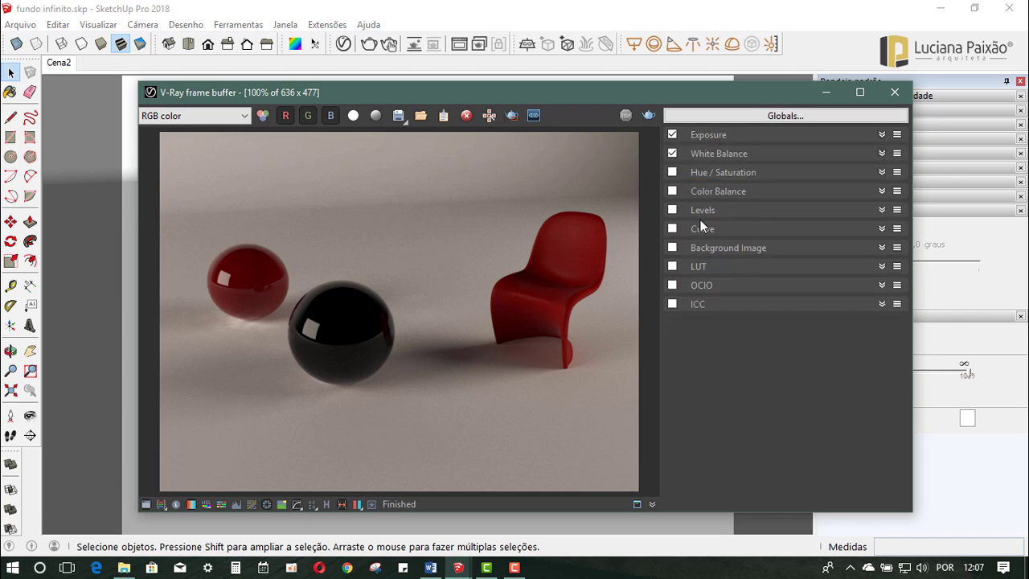
pyautogui.click(726, 176)
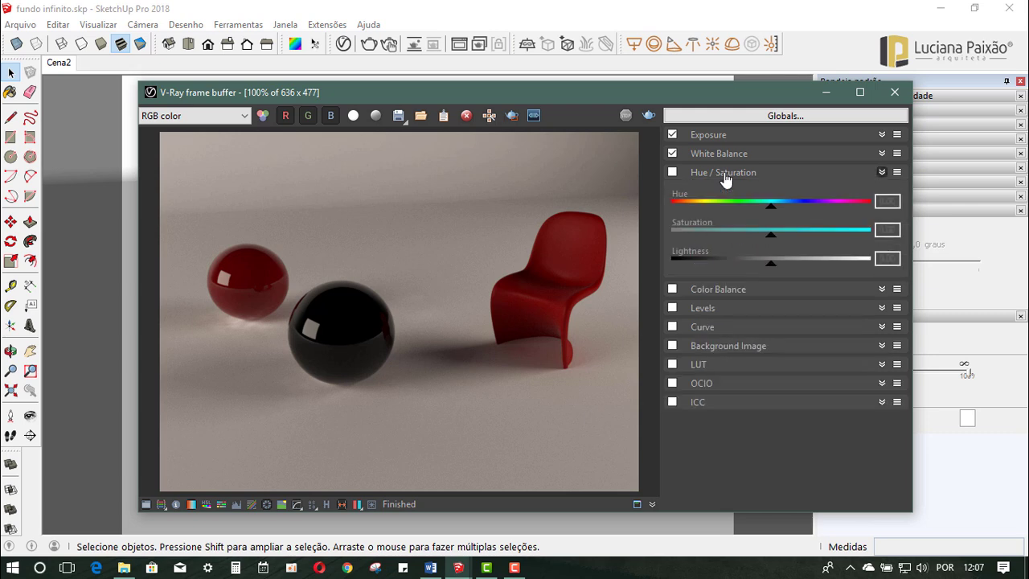
pyautogui.click(672, 173)
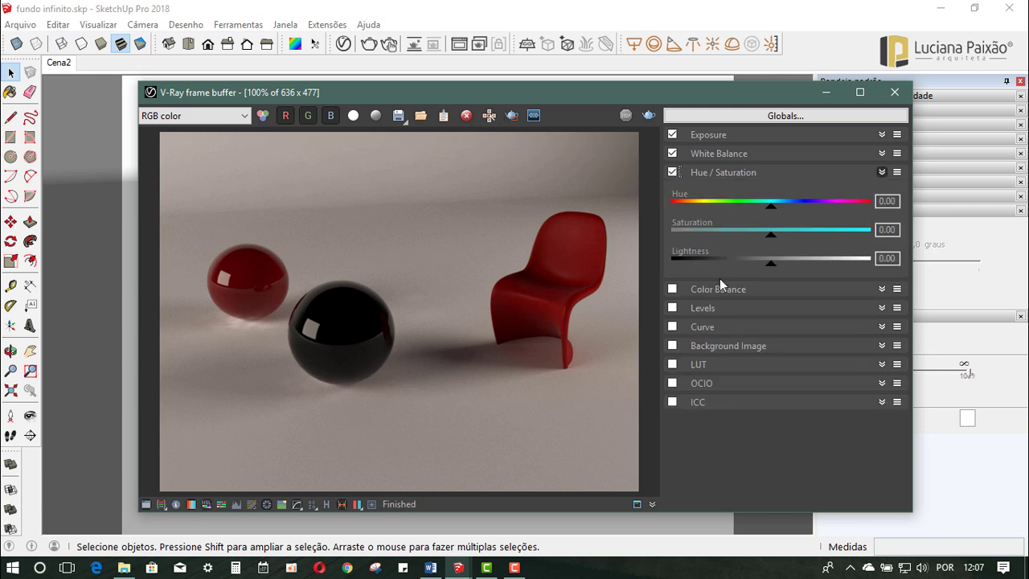
# Set Saturation to -0.22 and Lightness to about 0.06.
pyautogui.moveTo(773, 241); pyautogui.dragTo(654, 249)
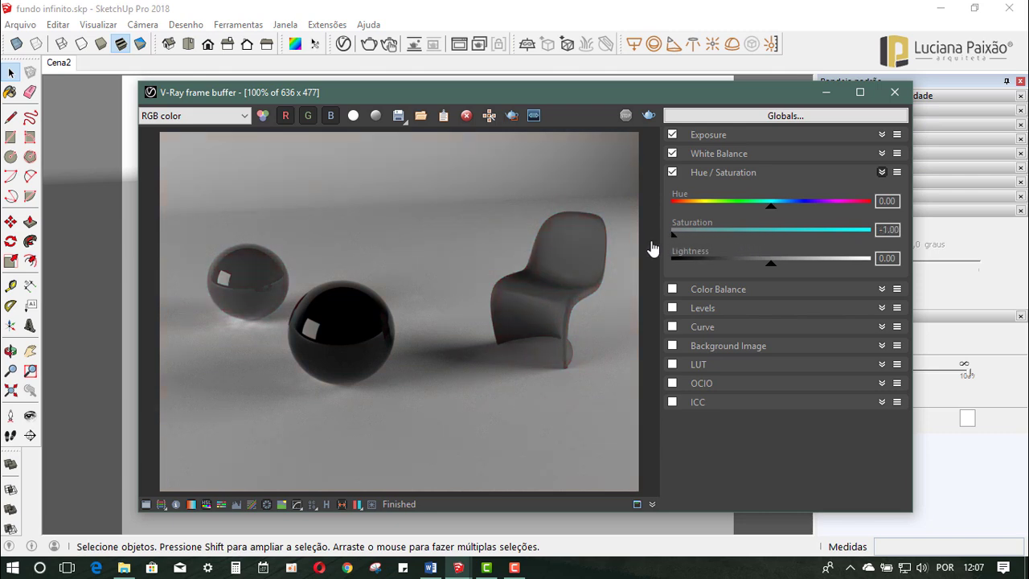
pyautogui.moveTo(678, 243); pyautogui.dragTo(913, 241)
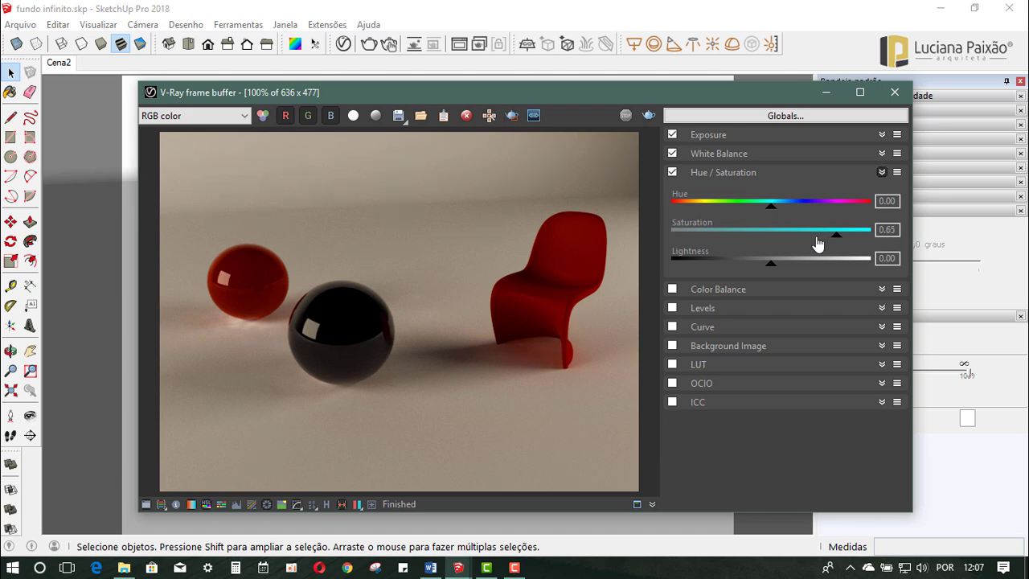
pyautogui.moveTo(818, 244); pyautogui.dragTo(834, 233)
pyautogui.moveTo(836, 238); pyautogui.dragTo(749, 245)
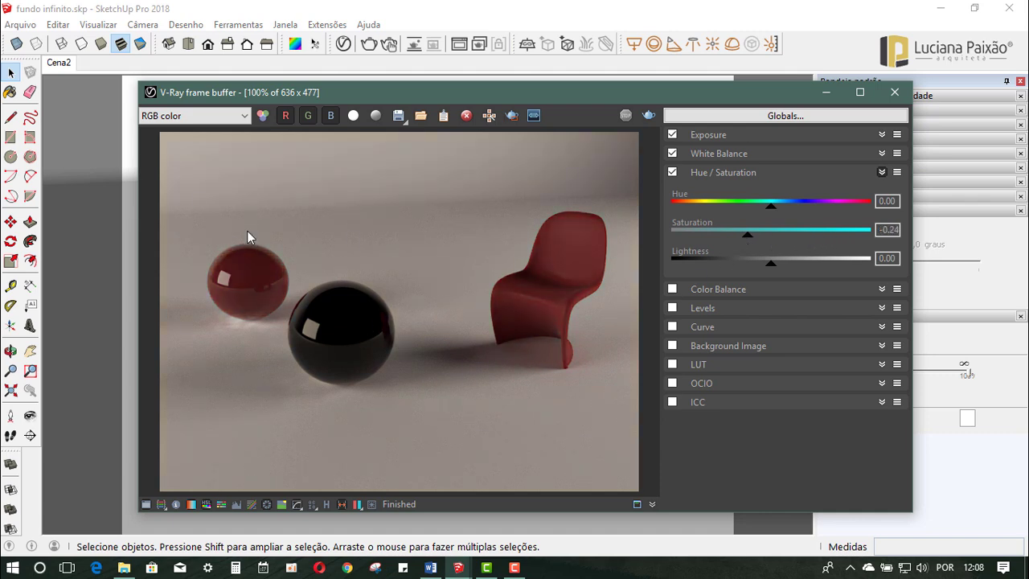
pyautogui.moveTo(749, 239); pyautogui.dragTo(769, 241)
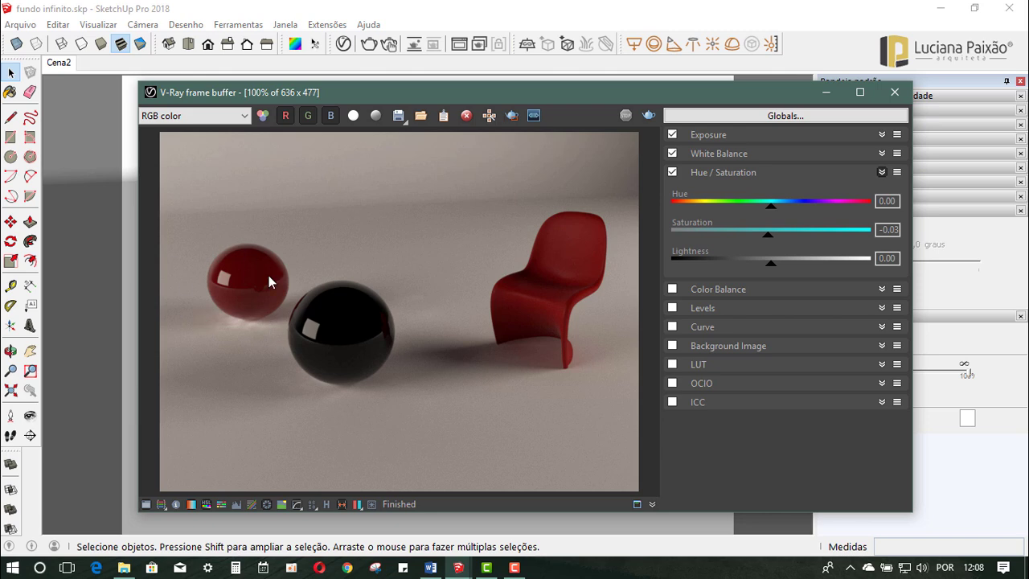
pyautogui.moveTo(769, 239); pyautogui.dragTo(745, 241)
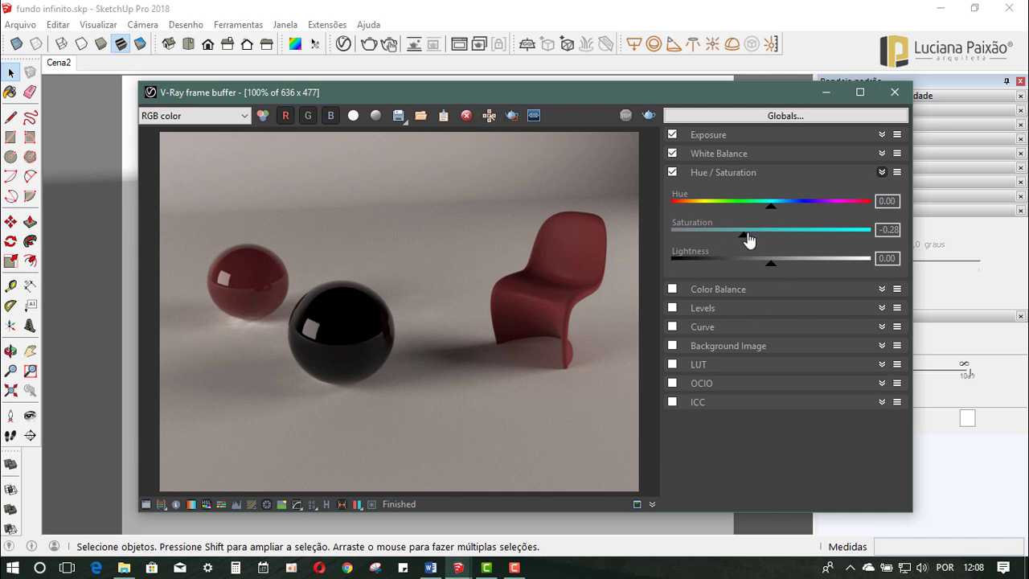
pyautogui.moveTo(744, 240); pyautogui.dragTo(750, 240)
pyautogui.moveTo(772, 271)
pyautogui.mouseDown()
pyautogui.moveTo(787, 272)
pyautogui.moveTo(778, 275)
pyautogui.mouseUp()
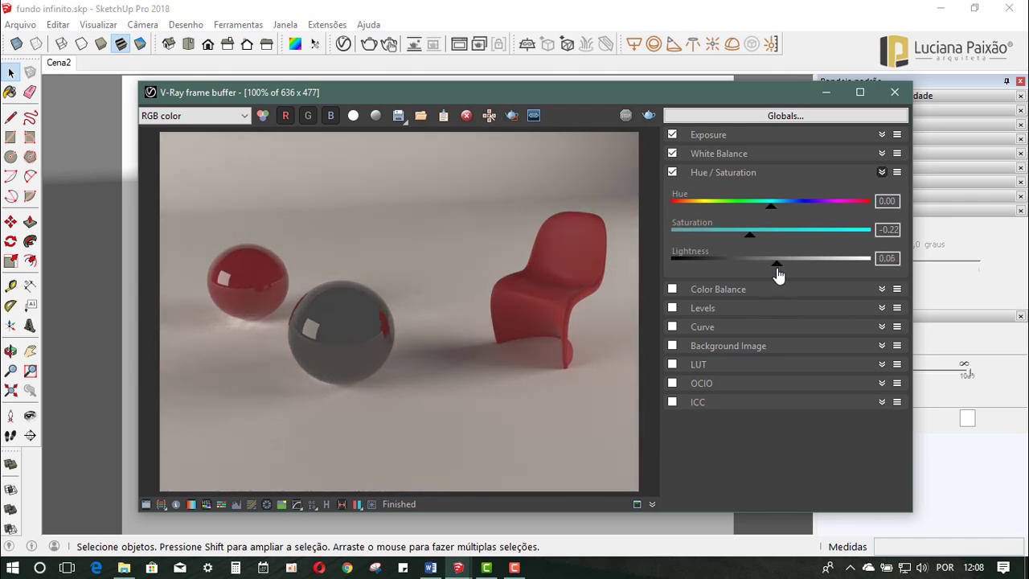
# Reset Lightness to 0 and test shifting the Hue toward purple and back.
pyautogui.doubleClick(882, 259)
pyautogui.write('0')
pyautogui.press('Return')
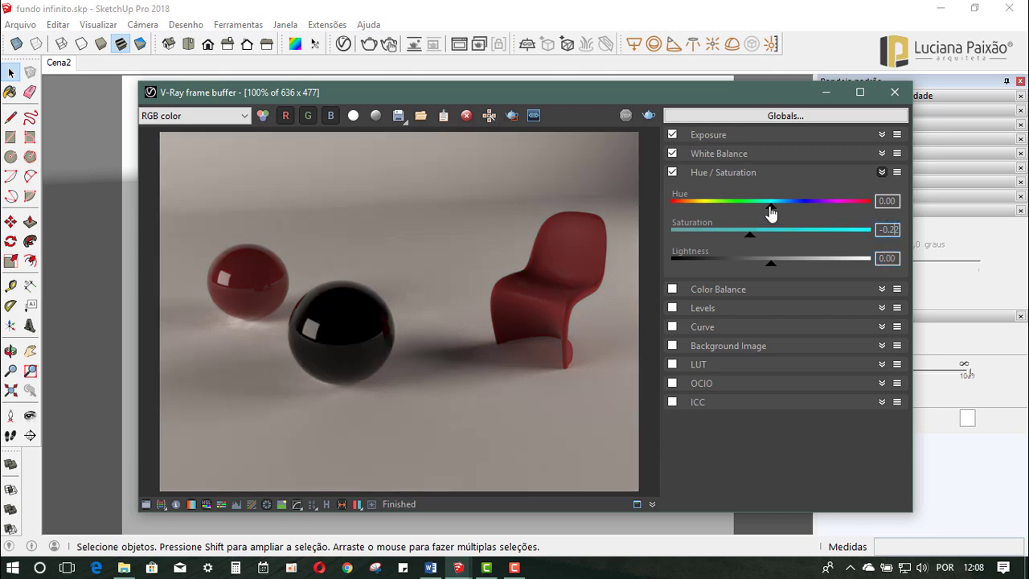
pyautogui.moveTo(772, 211)
pyautogui.mouseDown()
pyautogui.moveTo(727, 211)
pyautogui.moveTo(875, 214)
pyautogui.moveTo(670, 223)
pyautogui.moveTo(855, 211)
pyautogui.moveTo(786, 222)
pyautogui.mouseUp()
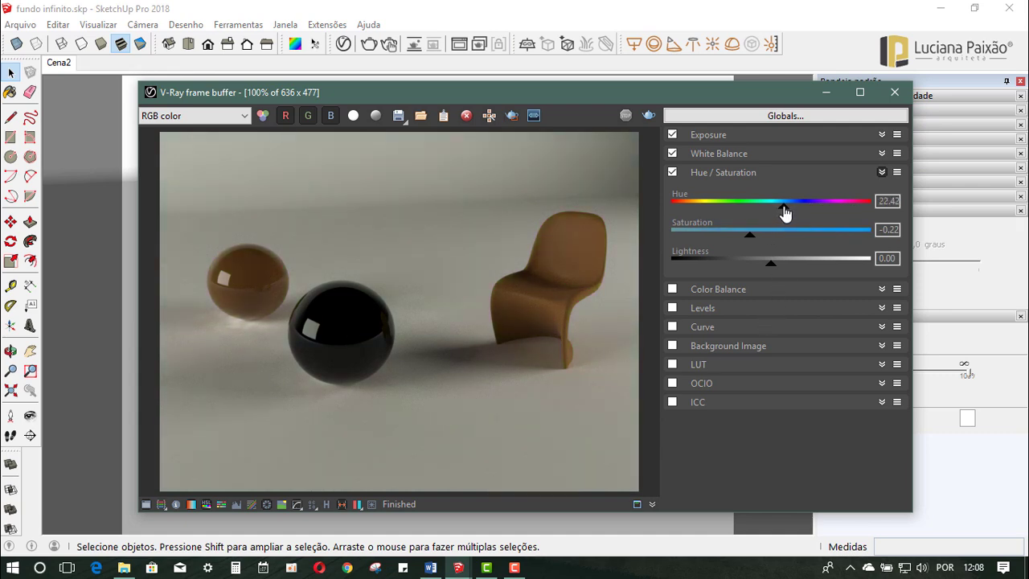
pyautogui.moveTo(785, 213); pyautogui.dragTo(777, 213)
# Reset Hue to 0 and ease Saturation to about -0.10.
pyautogui.click(881, 202)
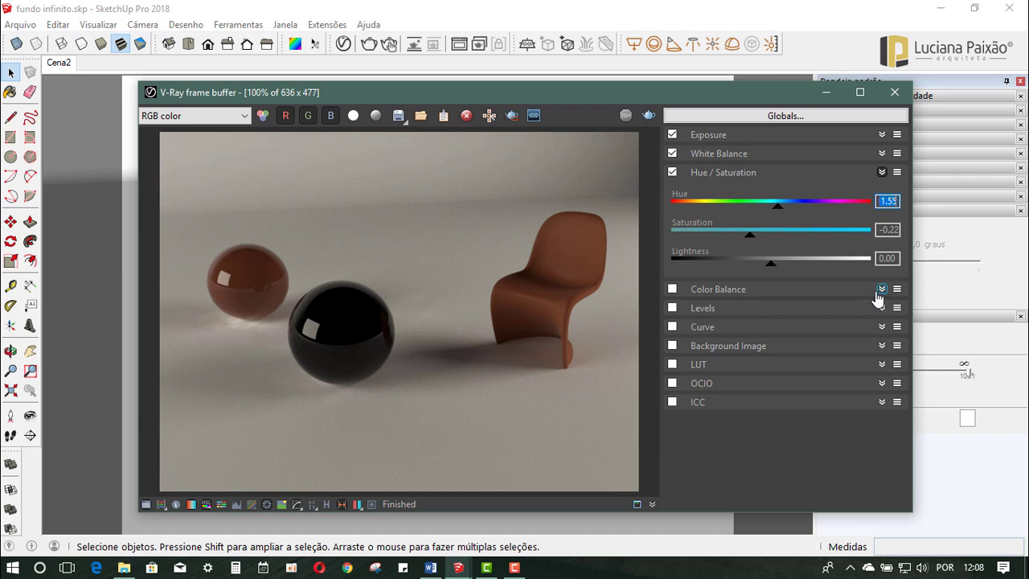
pyautogui.write('0')
pyautogui.press('Tab')
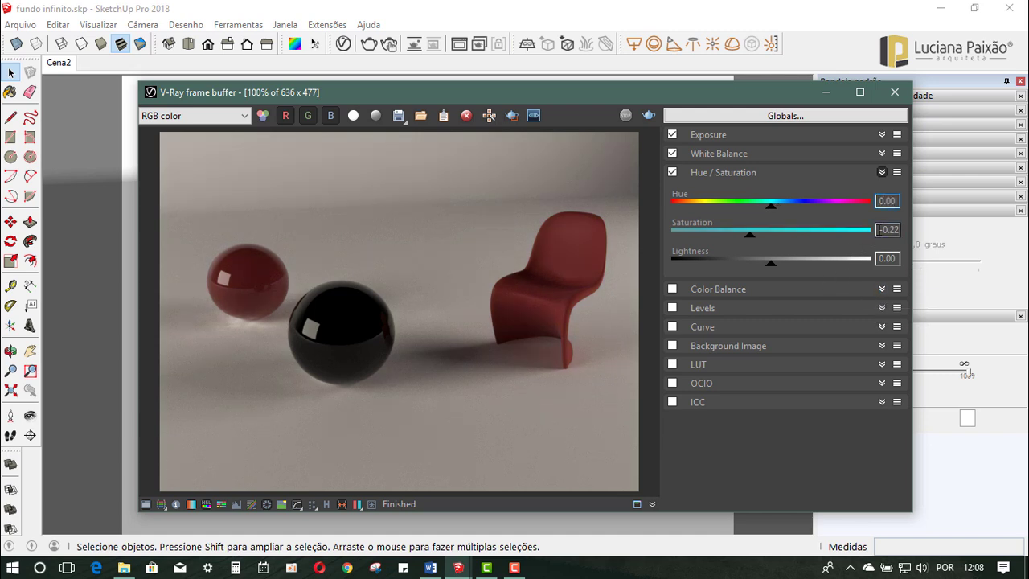
pyautogui.moveTo(772, 213); pyautogui.dragTo(774, 213)
pyautogui.doubleClick(899, 201)
pyautogui.press('Tab')
pyautogui.moveTo(751, 240); pyautogui.dragTo(762, 244)
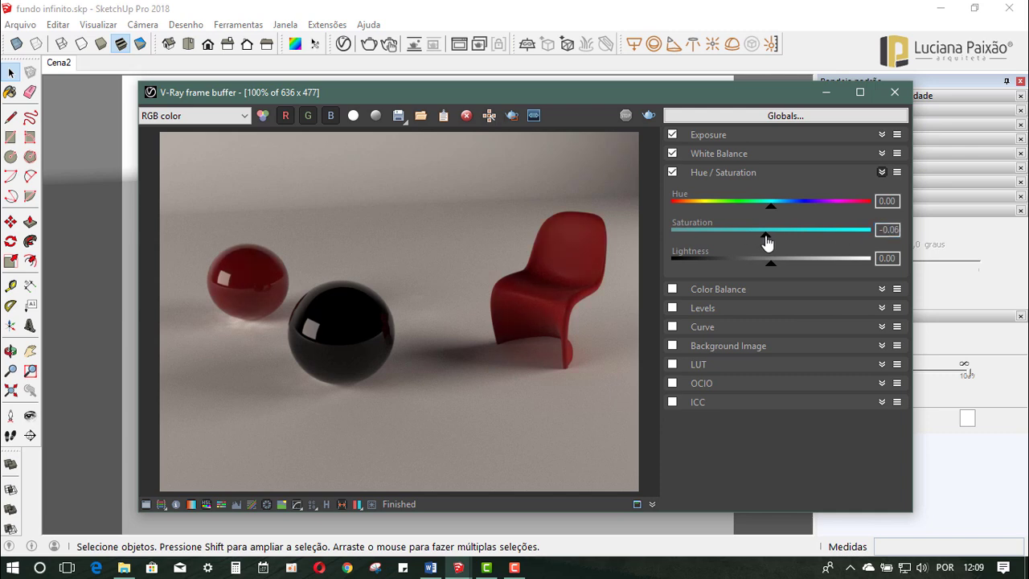
# Enable Color Balance and test cyan and blue tints, including on shadows only.
pyautogui.click(703, 174)
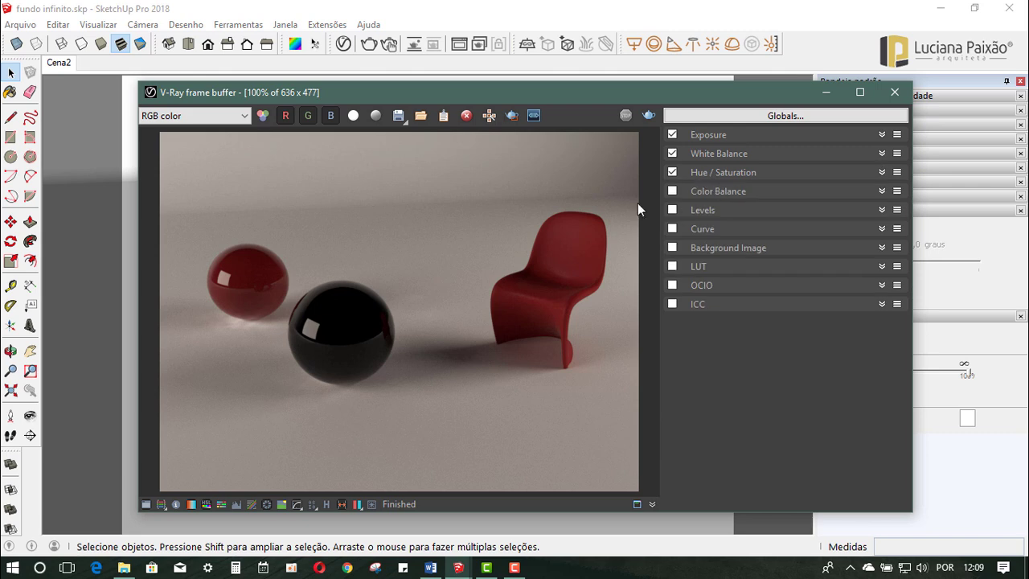
pyautogui.click(702, 193)
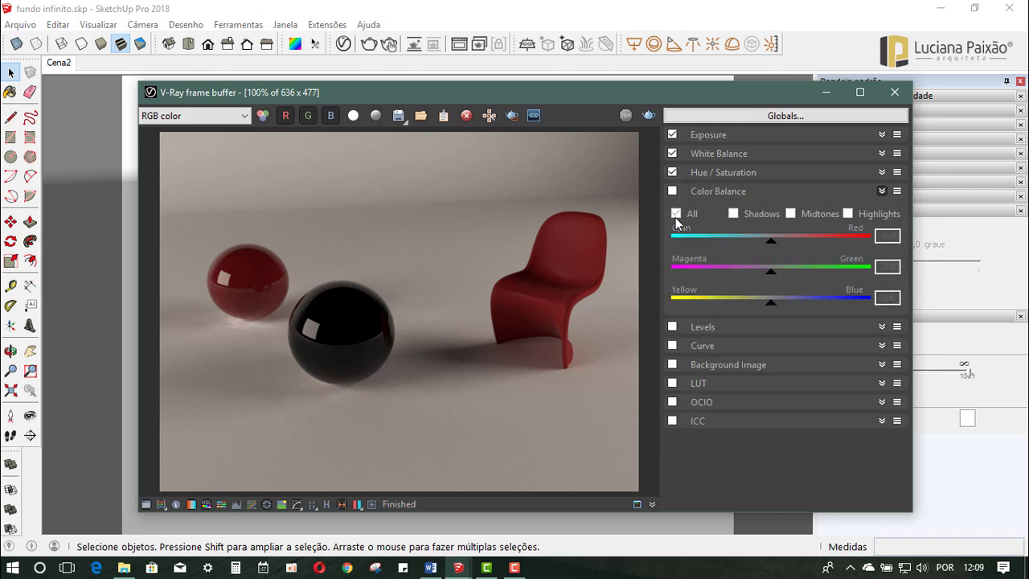
pyautogui.click(673, 191)
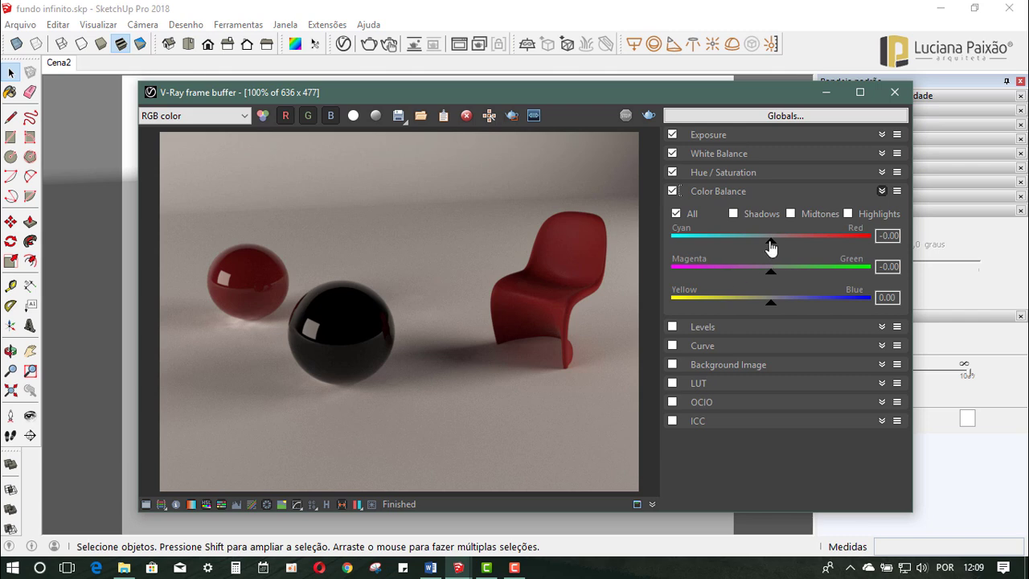
pyautogui.moveTo(771, 243); pyautogui.dragTo(758, 241)
pyautogui.moveTo(772, 303); pyautogui.dragTo(791, 304)
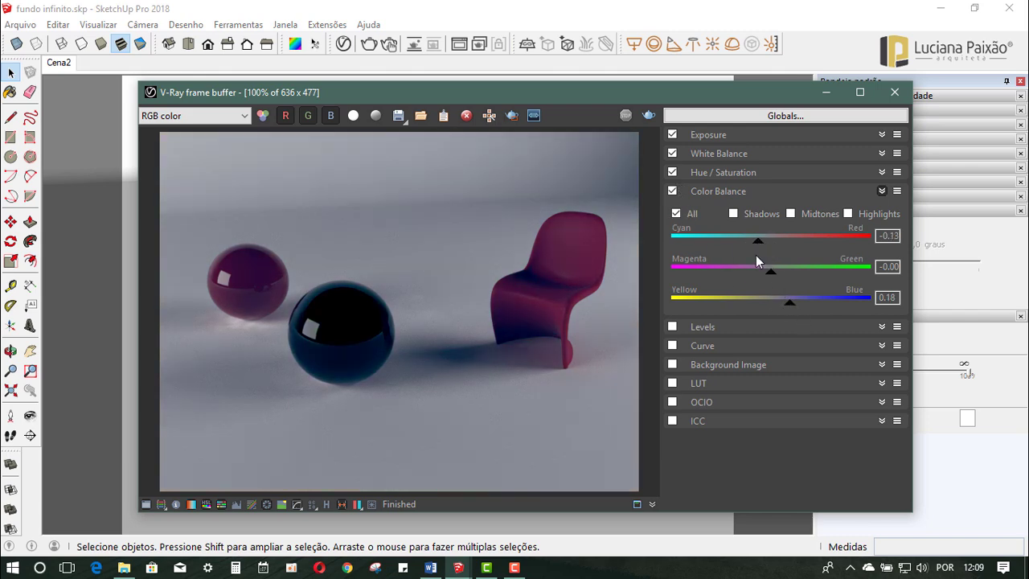
pyautogui.click(733, 213)
pyautogui.moveTo(771, 242)
pyautogui.mouseDown()
pyautogui.moveTo(731, 243)
pyautogui.moveTo(797, 246)
pyautogui.moveTo(748, 250)
pyautogui.moveTo(803, 305)
pyautogui.moveTo(795, 312)
pyautogui.mouseUp()
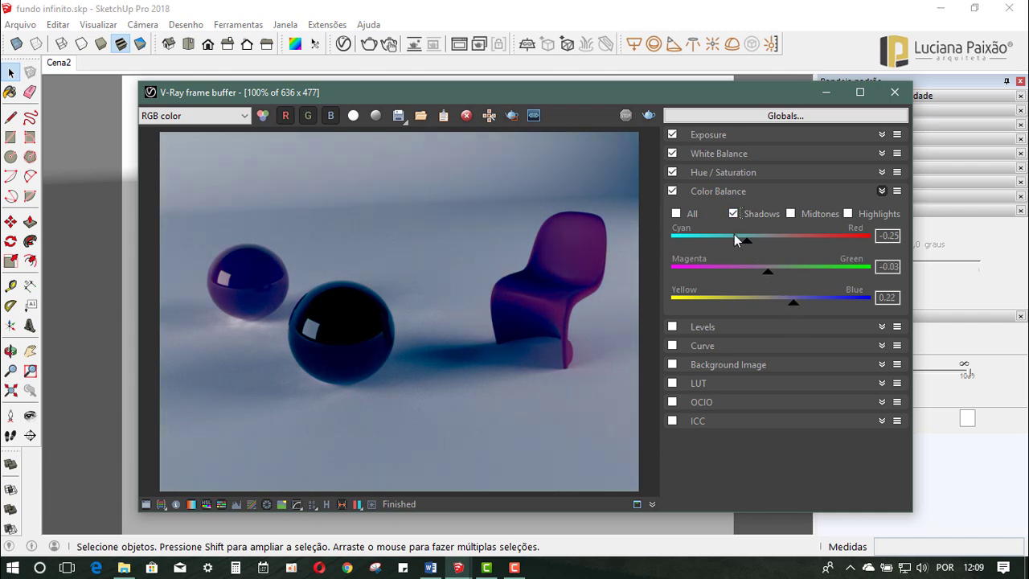
# Reset all Color Balance values to 0, then turn off and collapse Color Balance.
pyautogui.click(883, 236)
pyautogui.write('0')
pyautogui.click(889, 266)
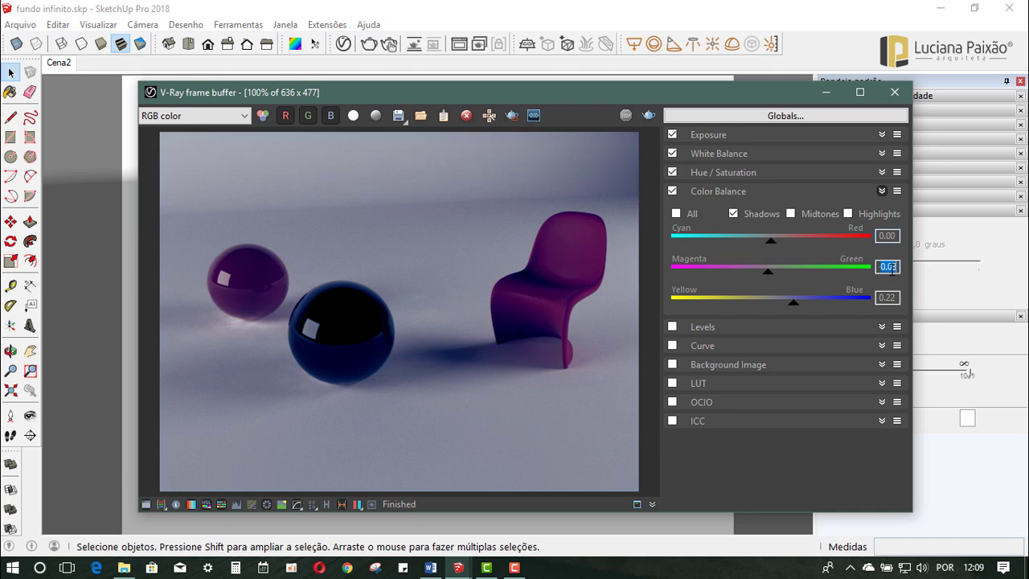
pyautogui.write('0')
pyautogui.doubleClick(895, 299)
pyautogui.write('00')
pyautogui.click(882, 267)
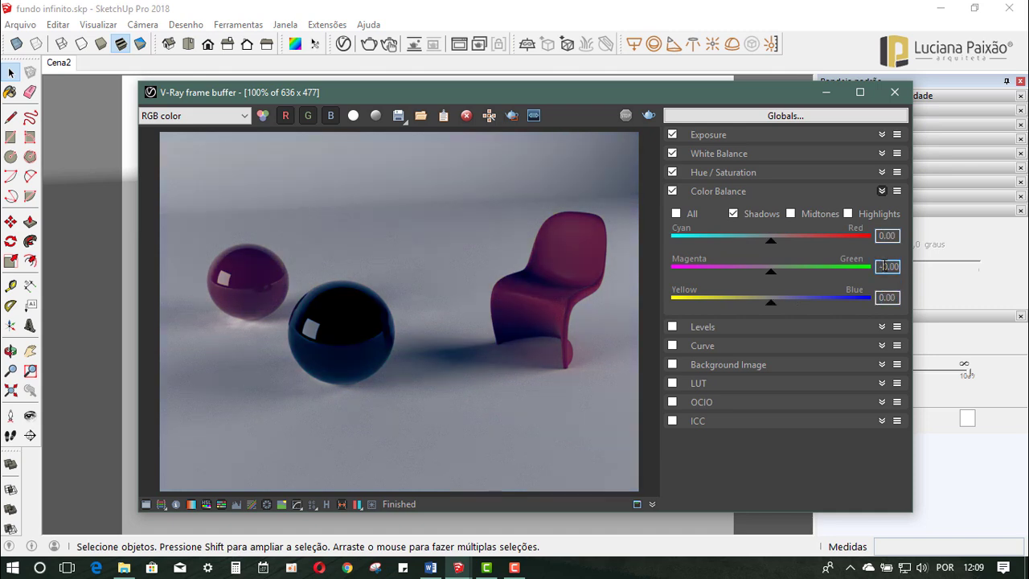
pyautogui.click(737, 222)
pyautogui.click(673, 191)
pyautogui.click(706, 199)
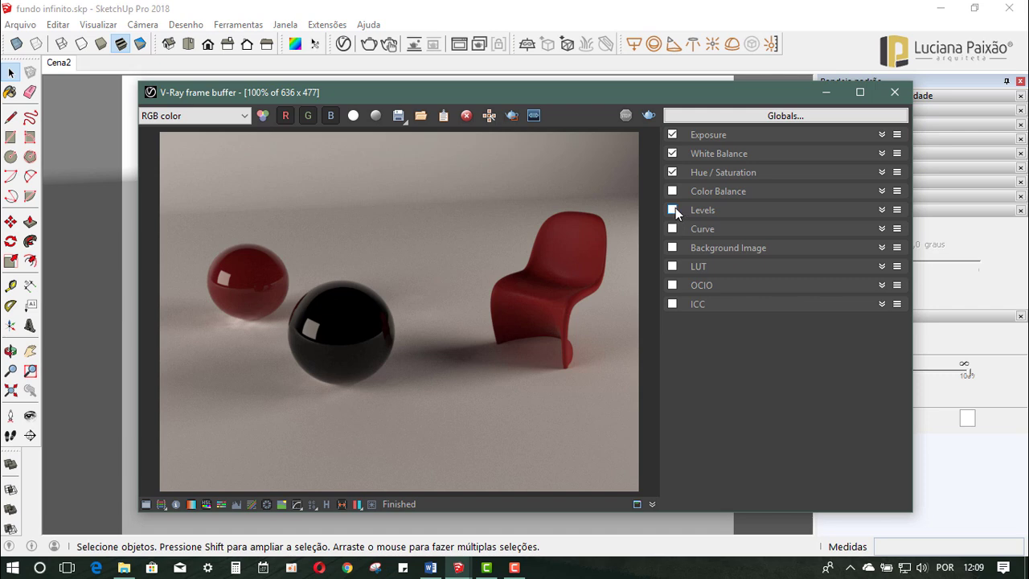
# Enable the Levels correction with its white point at 0.95, then collapse Levels.
pyautogui.click(675, 208)
pyautogui.click(673, 208)
pyautogui.click(696, 211)
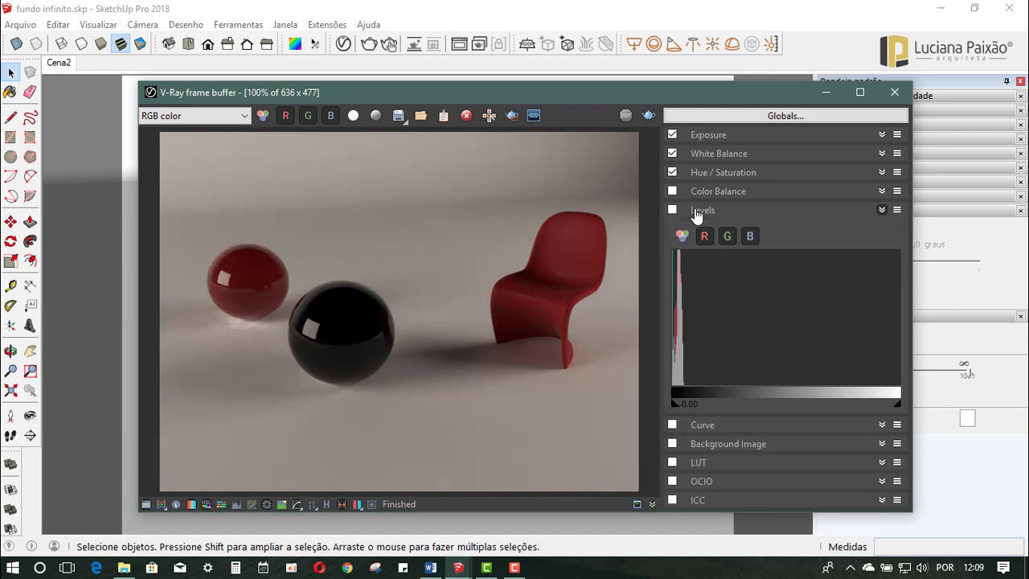
pyautogui.click(673, 210)
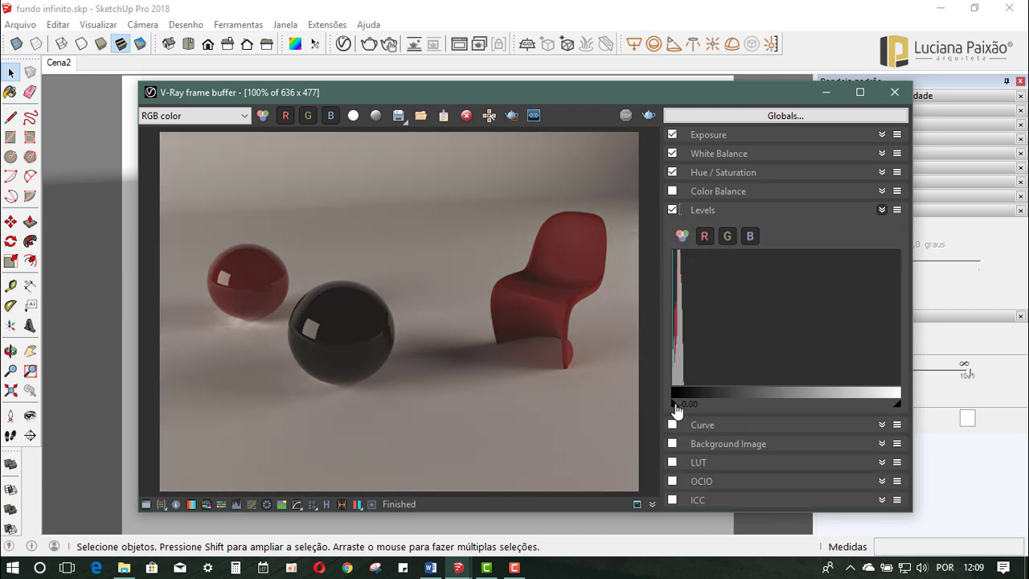
pyautogui.moveTo(676, 410); pyautogui.dragTo(675, 412)
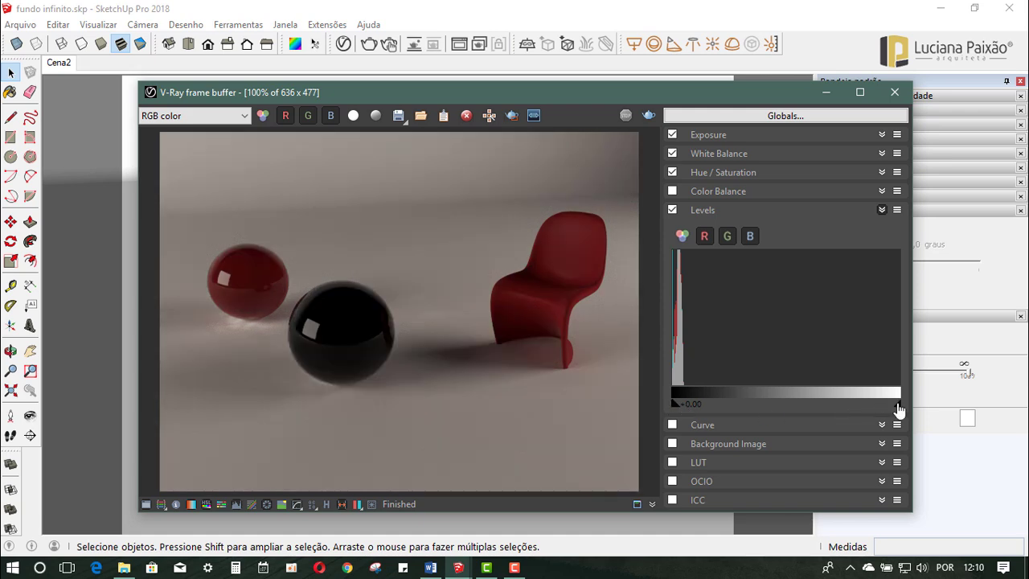
pyautogui.moveTo(899, 410)
pyautogui.mouseDown()
pyautogui.moveTo(741, 416)
pyautogui.moveTo(750, 413)
pyautogui.mouseUp()
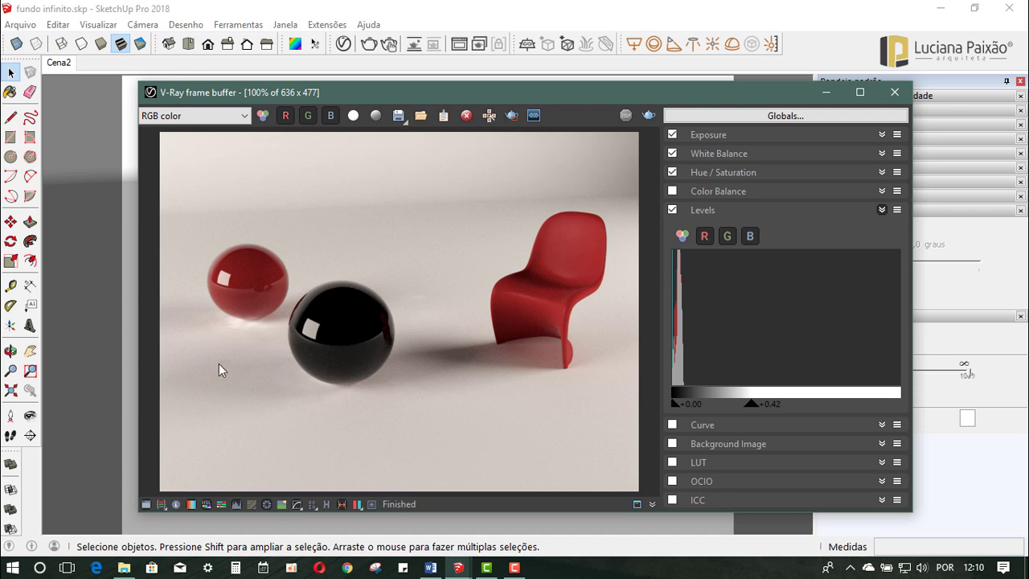
pyautogui.moveTo(750, 409); pyautogui.dragTo(901, 415)
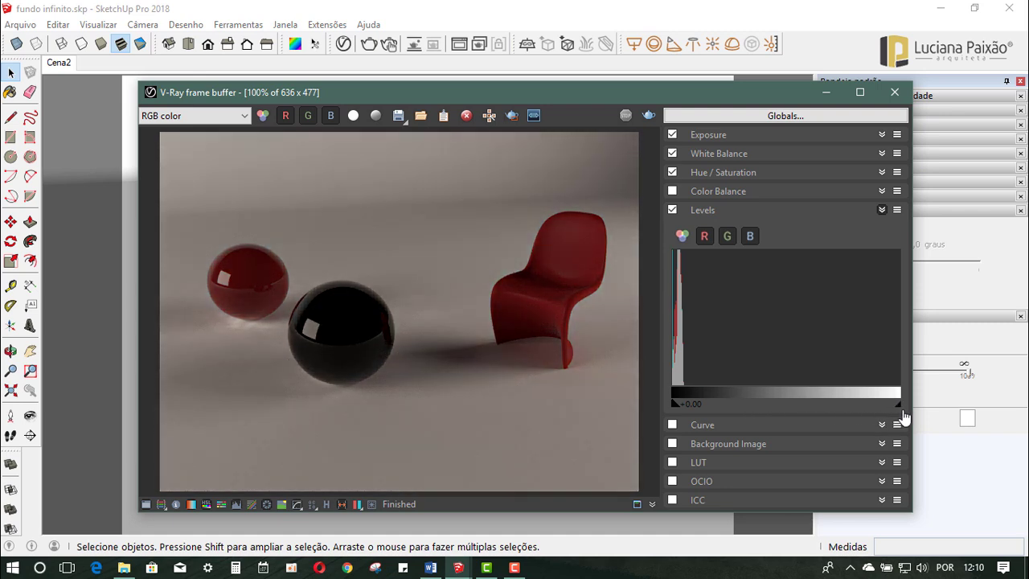
pyautogui.moveTo(897, 418); pyautogui.dragTo(841, 415)
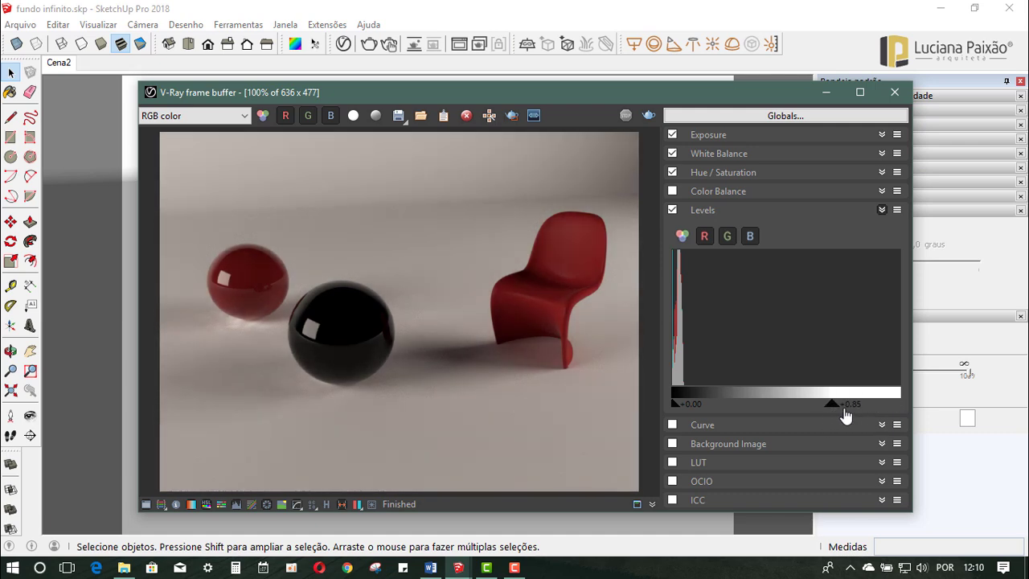
pyautogui.moveTo(841, 415); pyautogui.dragTo(852, 415)
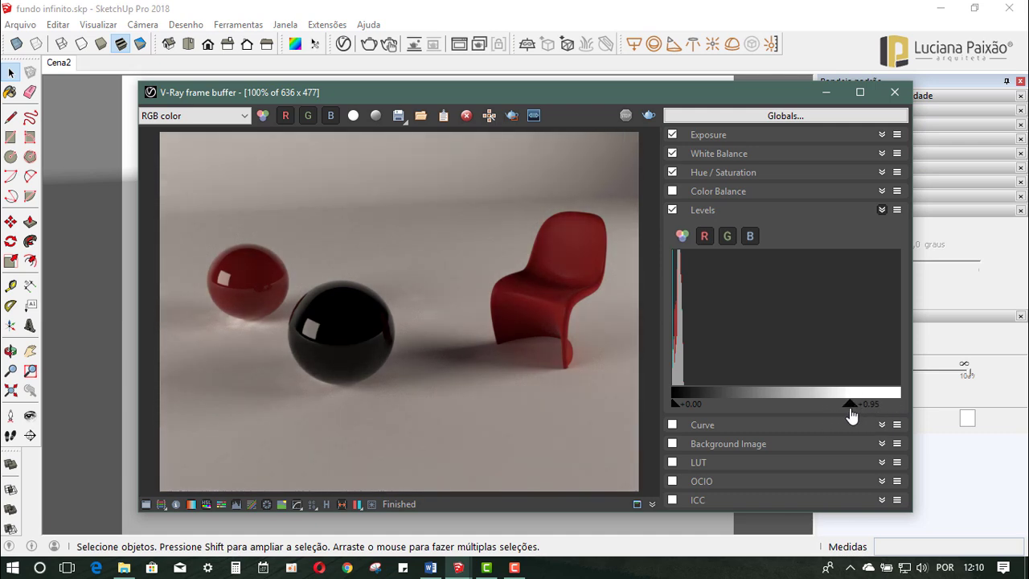
pyautogui.click(707, 210)
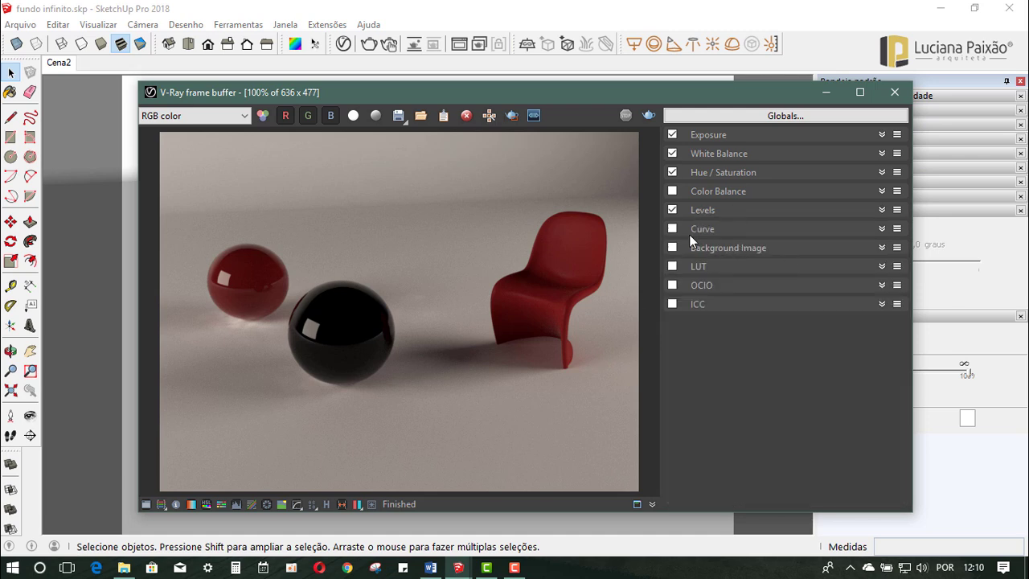
# Enable the Curve correction and start bending the tone curve's points.
pyautogui.click(672, 229)
pyautogui.click(714, 230)
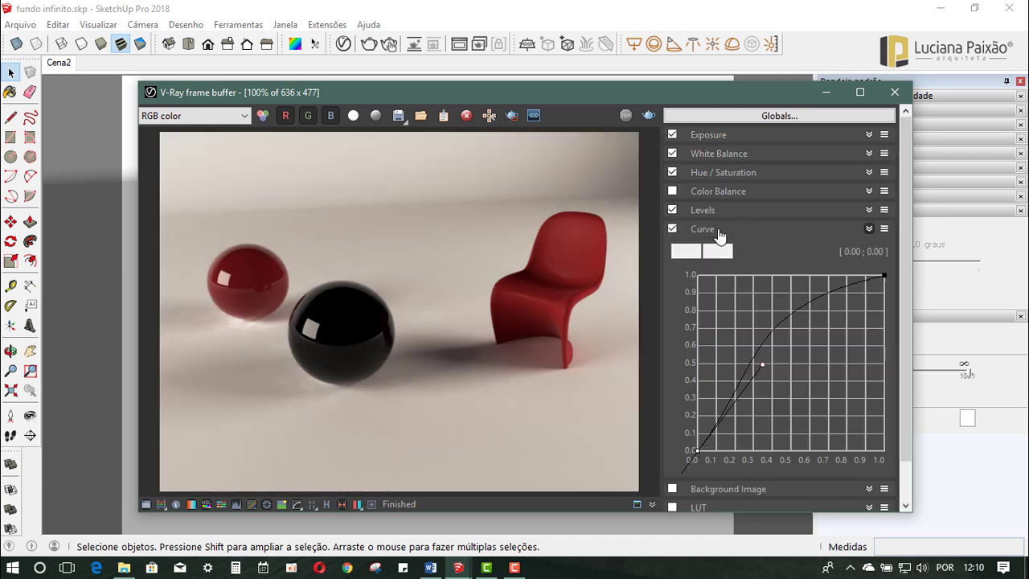
pyautogui.moveTo(762, 366)
pyautogui.mouseDown()
pyautogui.moveTo(781, 409)
pyautogui.moveTo(768, 396)
pyautogui.mouseUp()
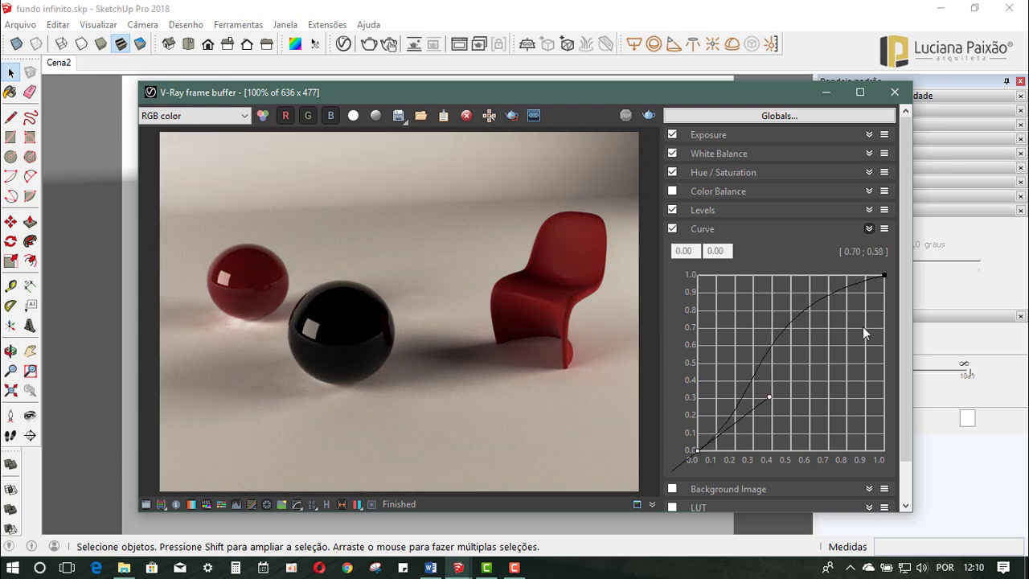
pyautogui.click(882, 277)
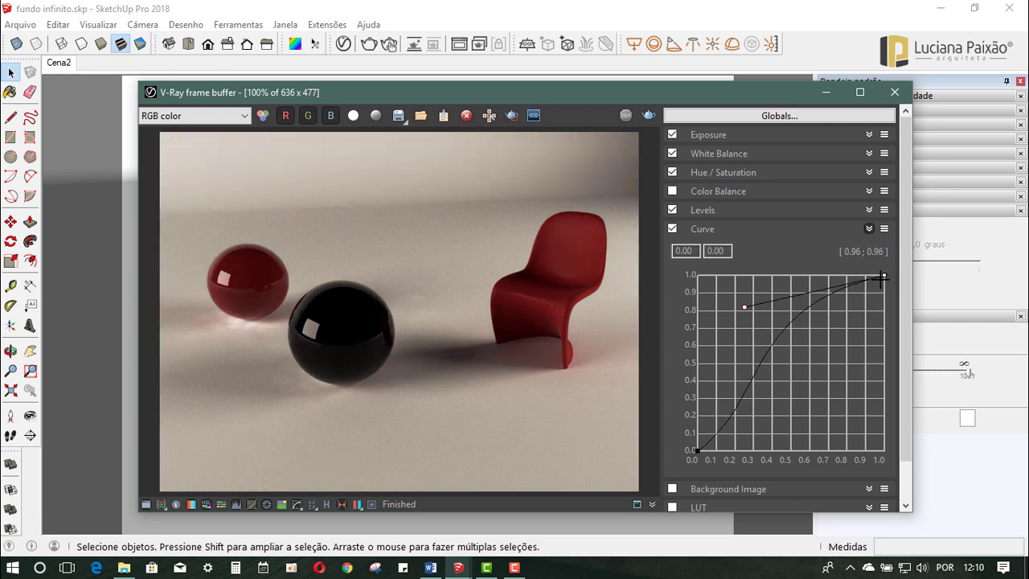
pyautogui.moveTo(745, 306)
pyautogui.mouseDown()
pyautogui.moveTo(797, 372)
pyautogui.moveTo(777, 362)
pyautogui.moveTo(764, 389)
pyautogui.mouseUp()
pyautogui.click(697, 451)
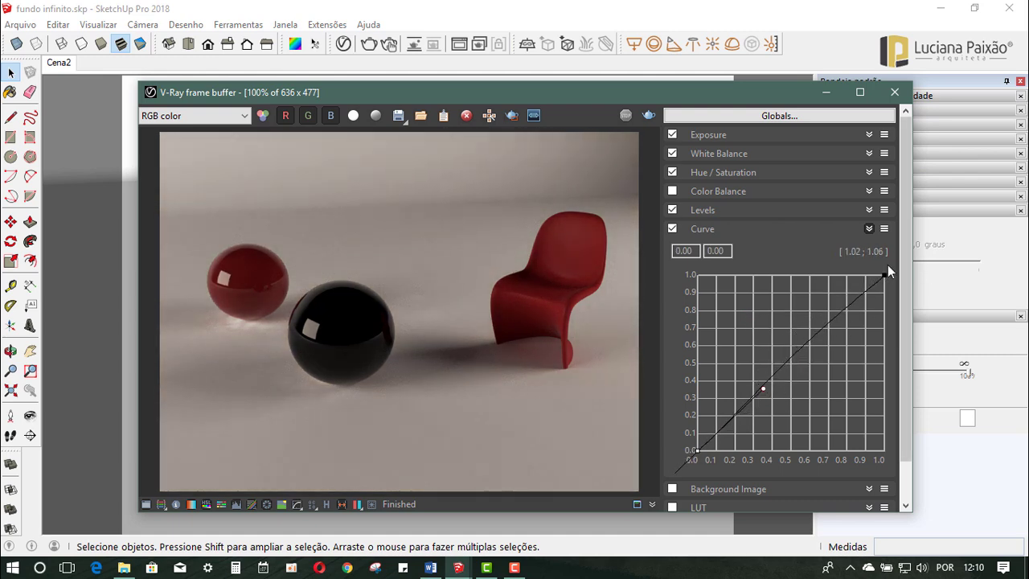
pyautogui.click(692, 448)
# Add and pull down curve points to darken the render, then collapse the Curve section.
pyautogui.moveTo(764, 391)
pyautogui.mouseDown()
pyautogui.moveTo(781, 427)
pyautogui.moveTo(765, 389)
pyautogui.moveTo(755, 427)
pyautogui.moveTo(751, 375)
pyautogui.moveTo(763, 361)
pyautogui.moveTo(747, 389)
pyautogui.moveTo(734, 390)
pyautogui.mouseUp()
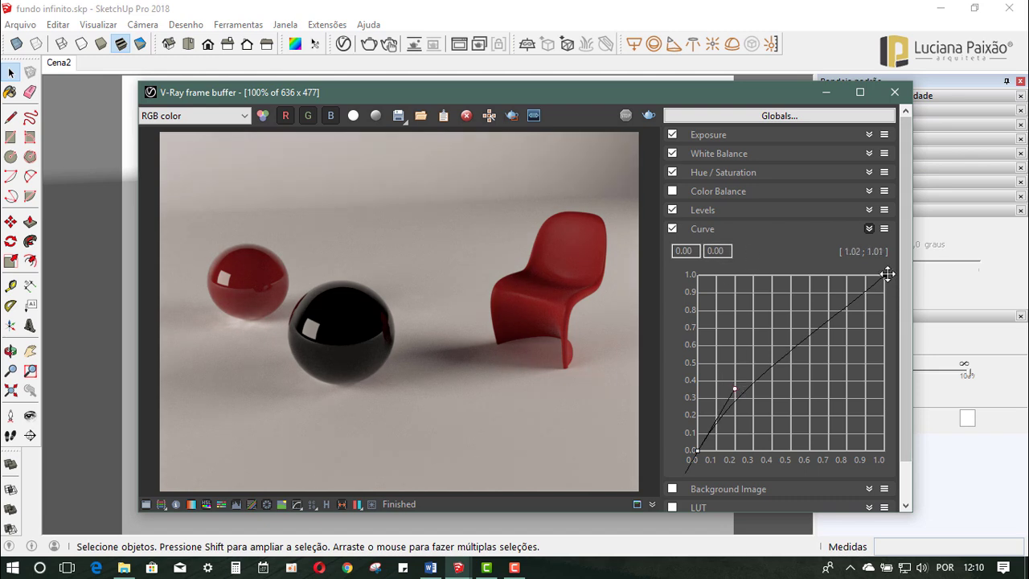
pyautogui.moveTo(776, 363)
pyautogui.mouseDown()
pyautogui.moveTo(797, 392)
pyautogui.moveTo(836, 384)
pyautogui.moveTo(735, 326)
pyautogui.moveTo(748, 337)
pyautogui.mouseUp()
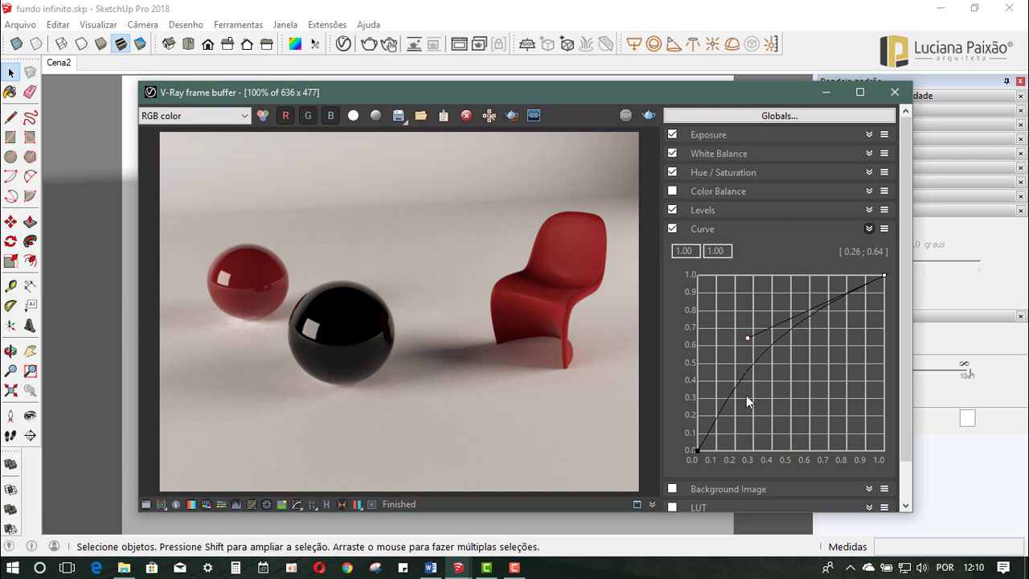
pyautogui.click(700, 449)
pyautogui.moveTo(734, 389)
pyautogui.mouseDown()
pyautogui.moveTo(761, 411)
pyautogui.moveTo(760, 393)
pyautogui.moveTo(799, 378)
pyautogui.moveTo(793, 349)
pyautogui.moveTo(838, 317)
pyautogui.moveTo(855, 351)
pyautogui.moveTo(749, 411)
pyautogui.moveTo(769, 421)
pyautogui.moveTo(772, 410)
pyautogui.moveTo(723, 414)
pyautogui.moveTo(732, 419)
pyautogui.mouseUp()
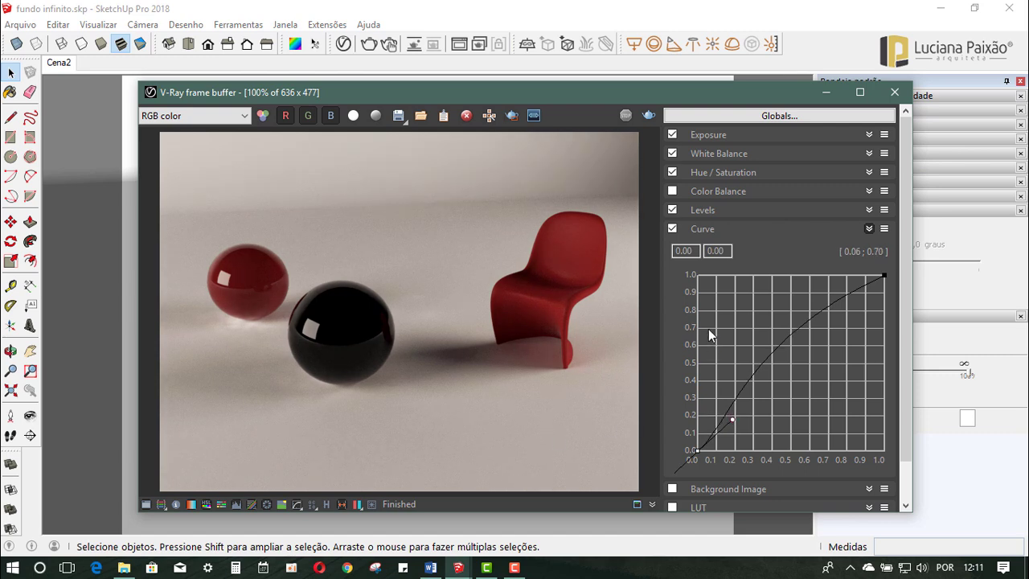
pyautogui.moveTo(884, 275)
pyautogui.mouseDown()
pyautogui.moveTo(767, 337)
pyautogui.moveTo(759, 356)
pyautogui.moveTo(749, 350)
pyautogui.mouseUp()
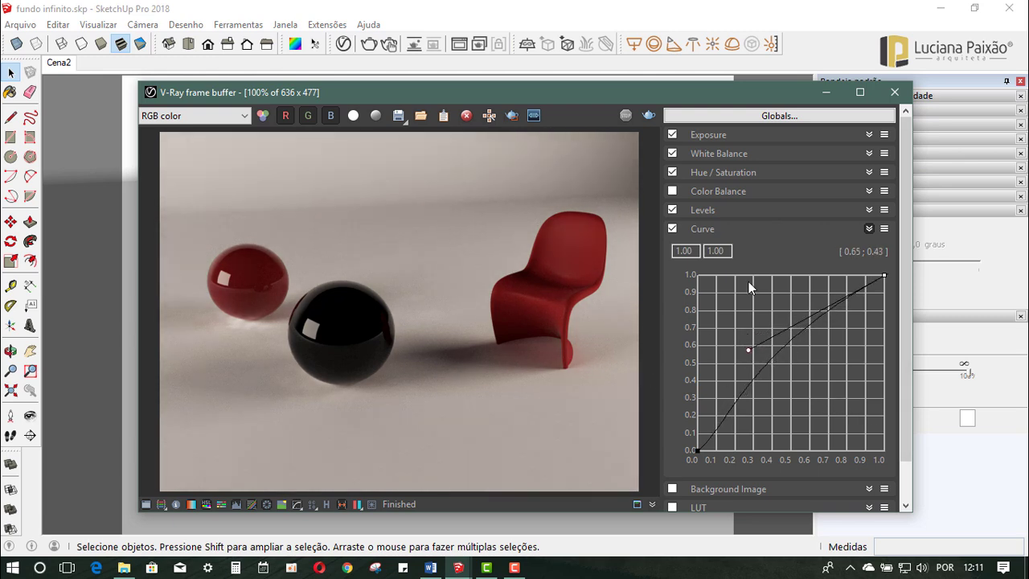
pyautogui.click(709, 230)
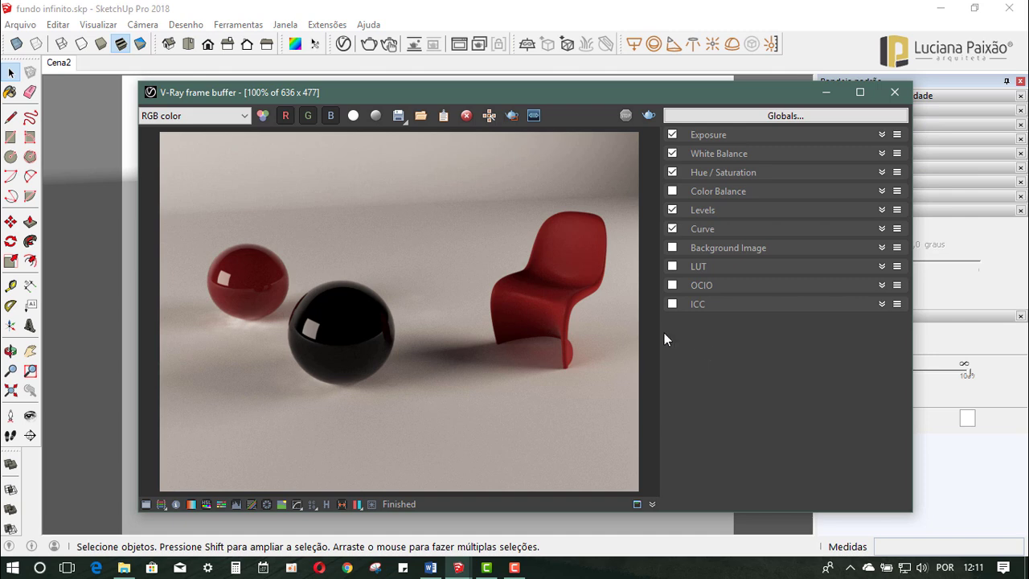
# Enable the LUT correction and load the Contrail 35.CUBE grade onto the render.
pyautogui.click(704, 266)
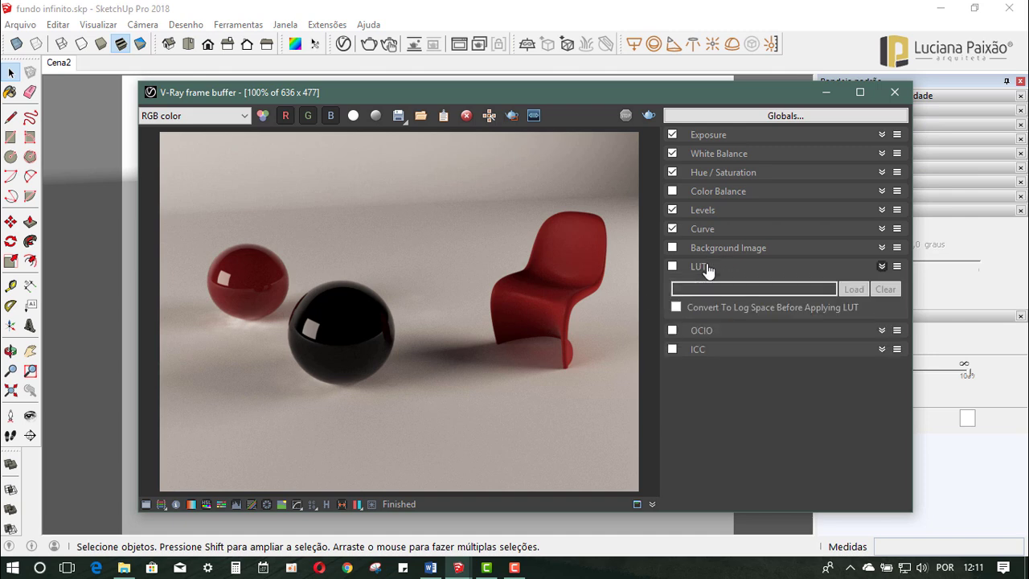
pyautogui.click(708, 268)
pyautogui.click(709, 269)
pyautogui.click(715, 269)
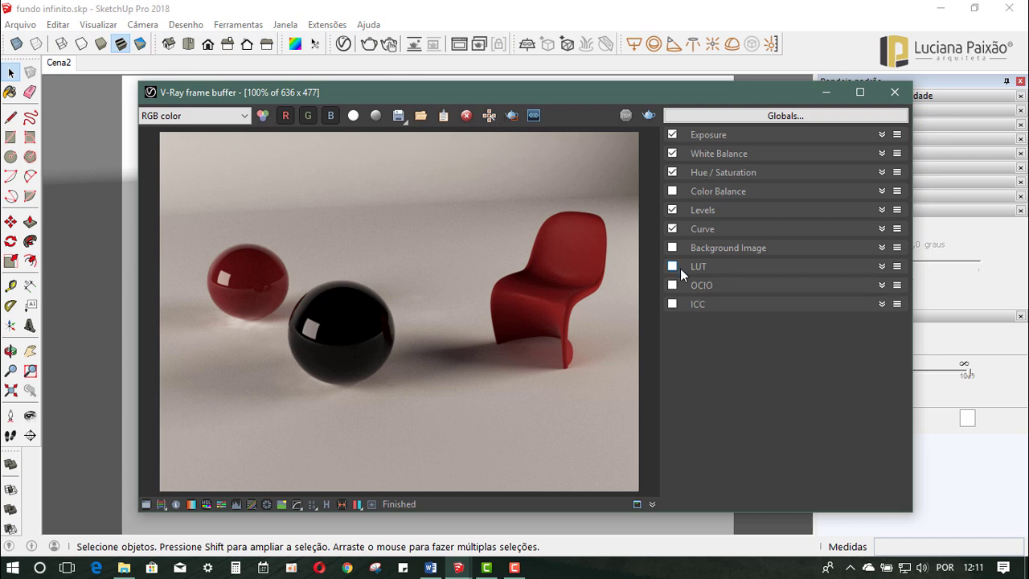
pyautogui.click(683, 268)
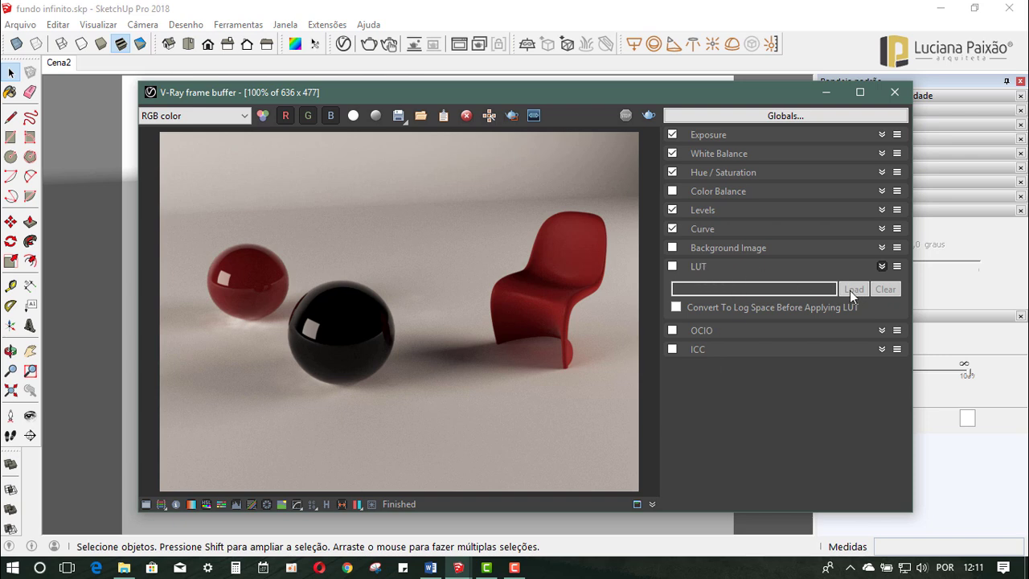
pyautogui.click(672, 267)
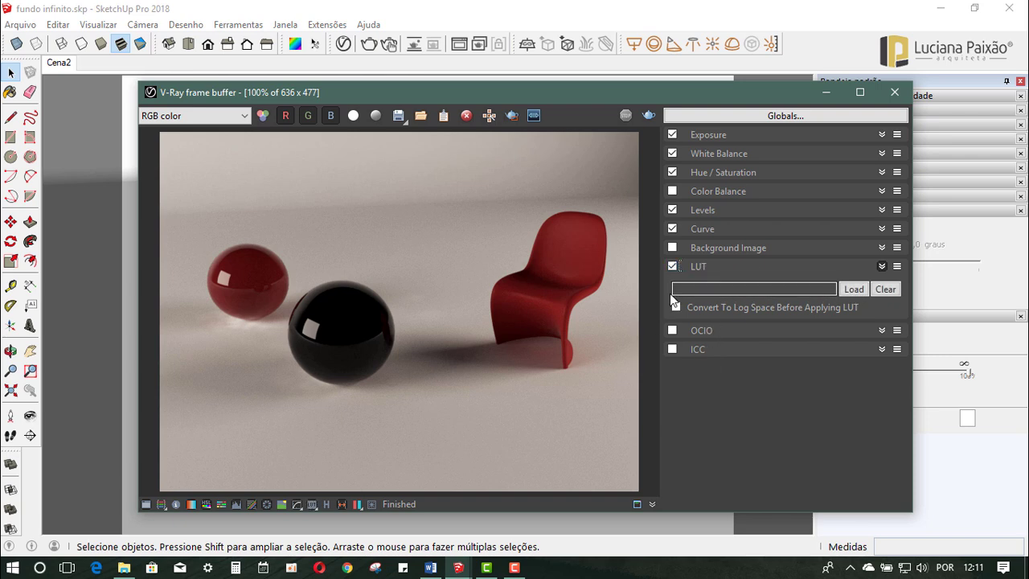
pyautogui.click(855, 291)
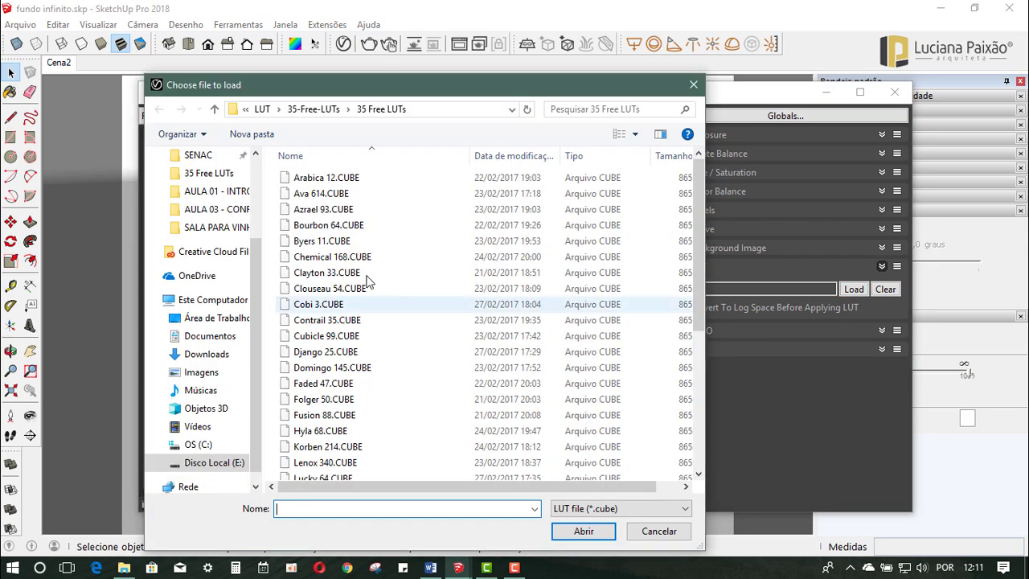
pyautogui.moveTo(364, 89); pyautogui.dragTo(376, 66)
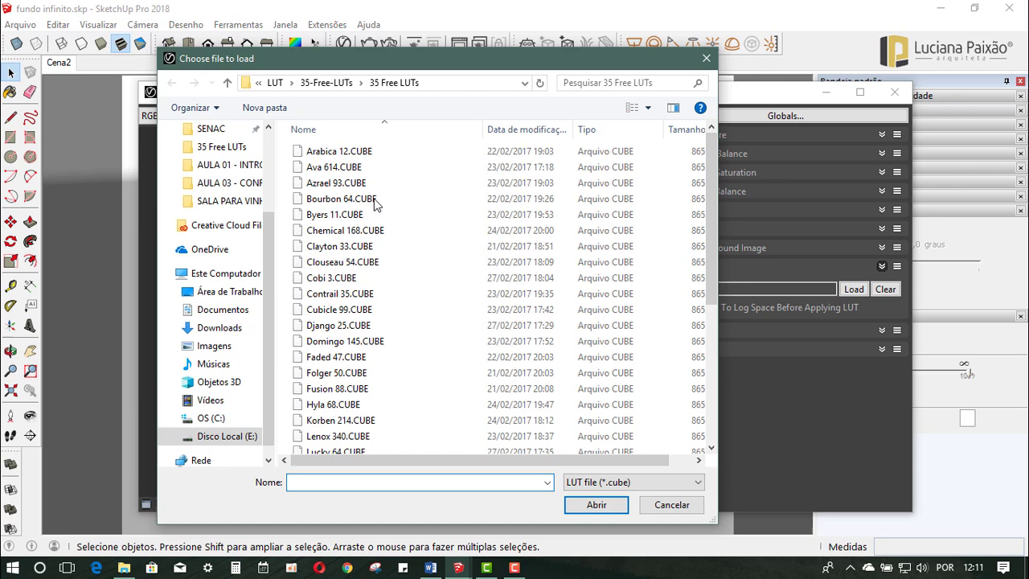
pyautogui.click(344, 294)
pyautogui.click(601, 504)
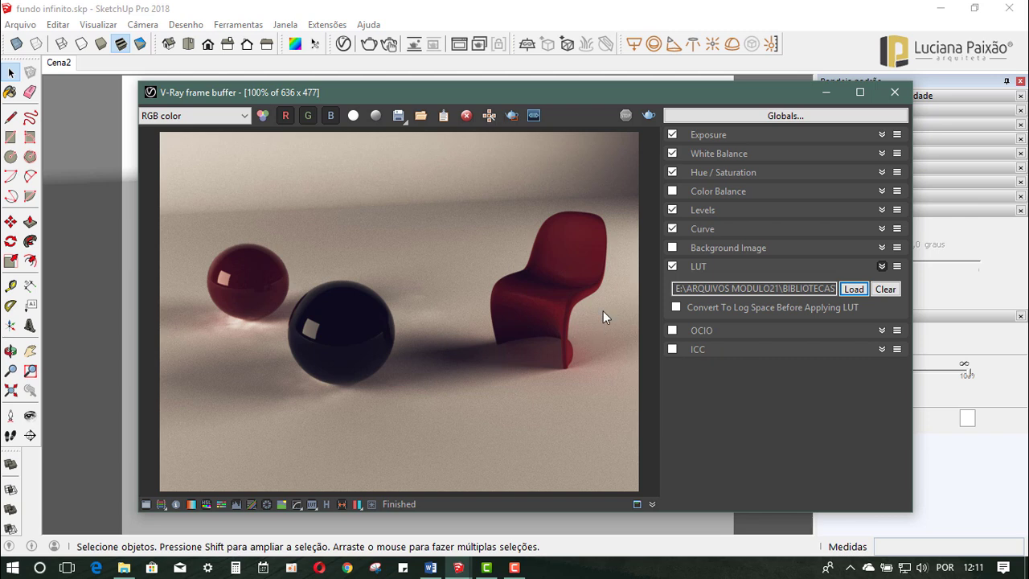
# Compare the LUT on and off, load another .CUBE file, then switch the LUT off.
pyautogui.click(672, 266)
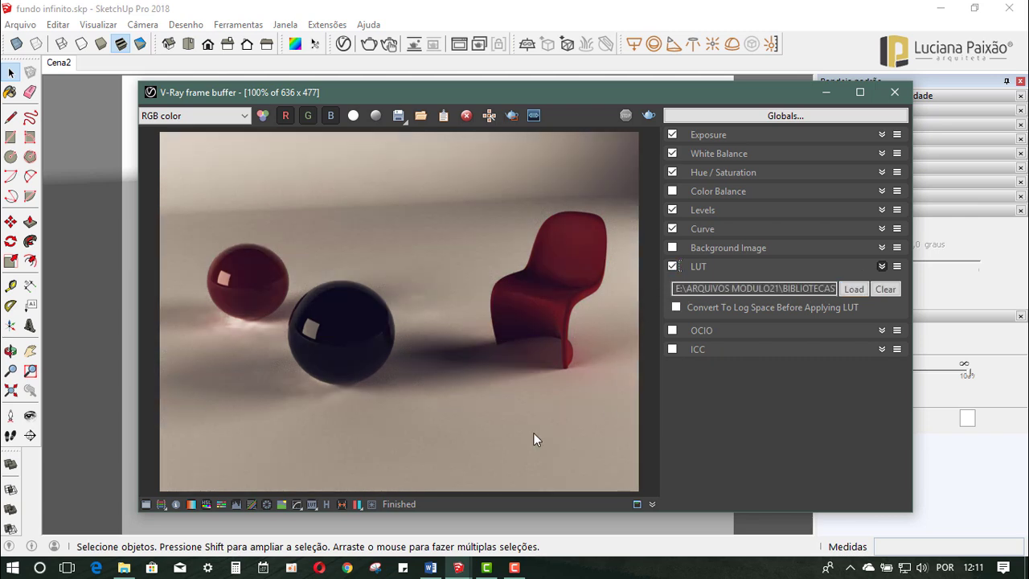
pyautogui.click(674, 267)
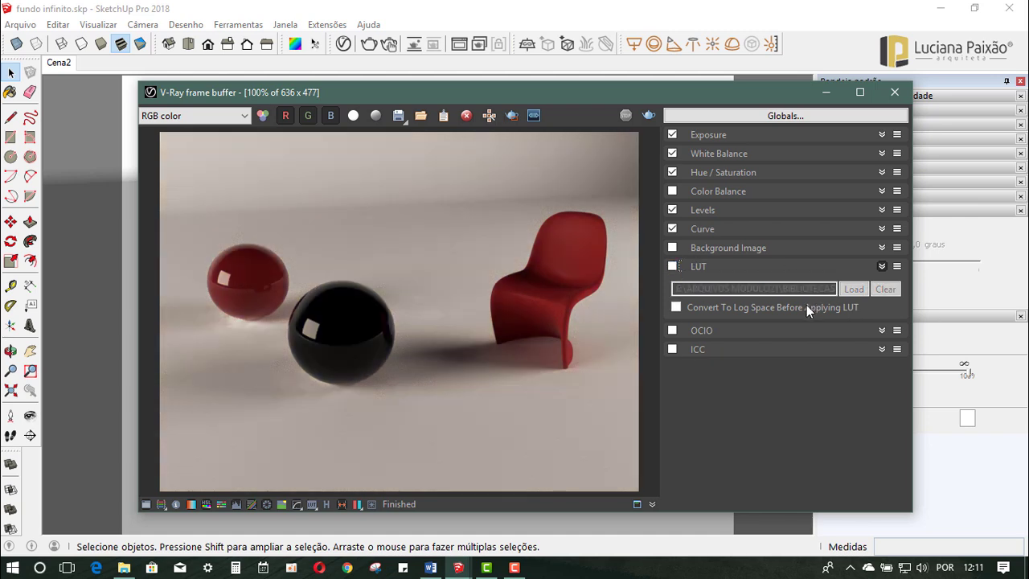
pyautogui.click(677, 267)
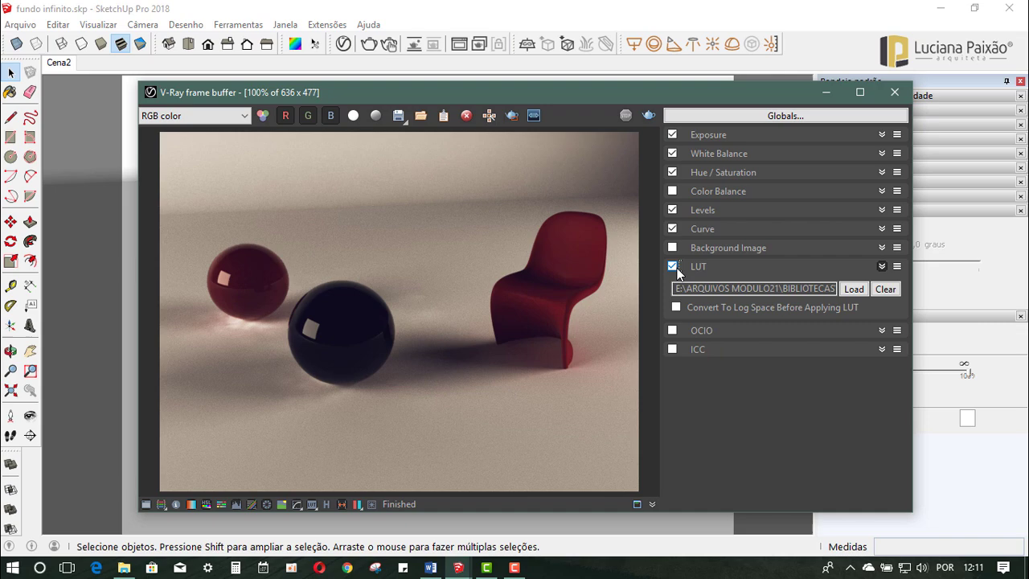
pyautogui.click(854, 289)
pyautogui.click(357, 56)
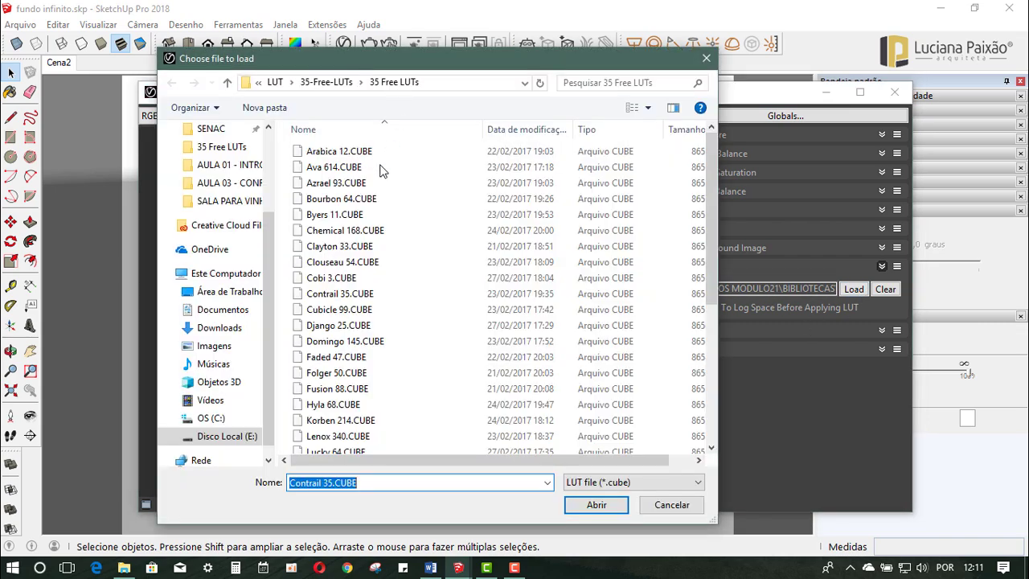
pyautogui.click(378, 152)
pyautogui.click(595, 504)
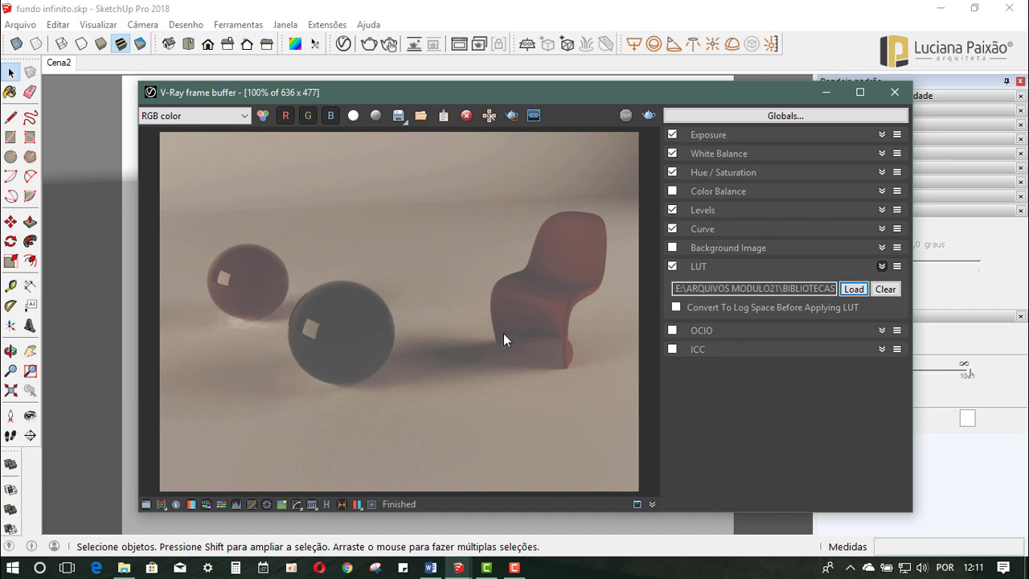
pyautogui.click(674, 267)
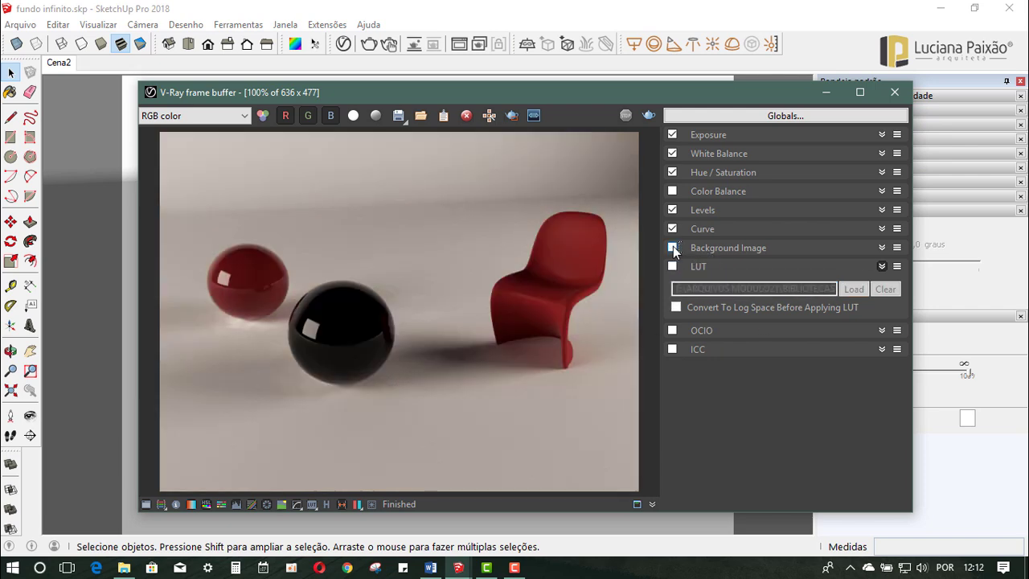
pyautogui.click(705, 249)
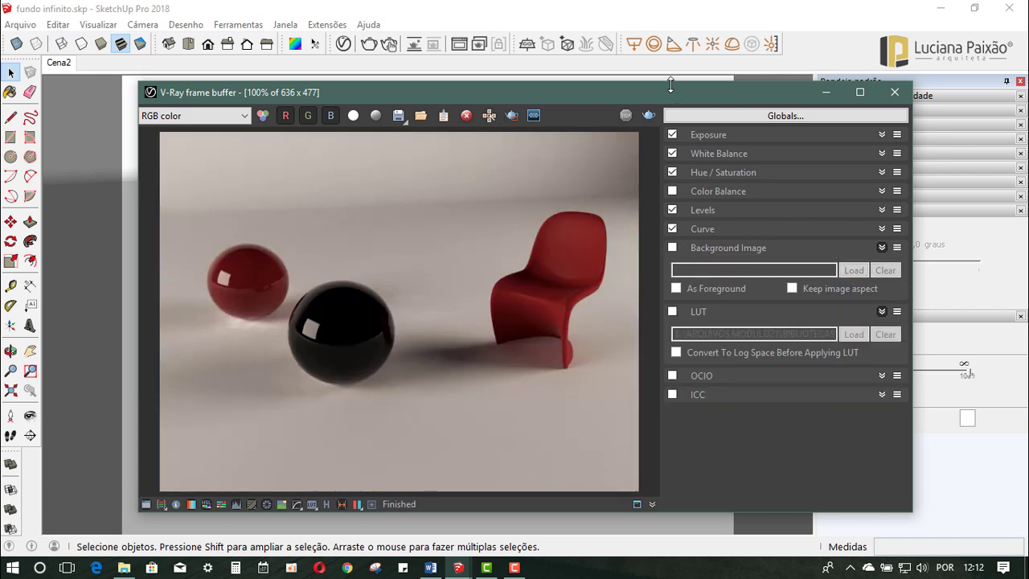
pyautogui.moveTo(672, 92); pyautogui.dragTo(738, 96)
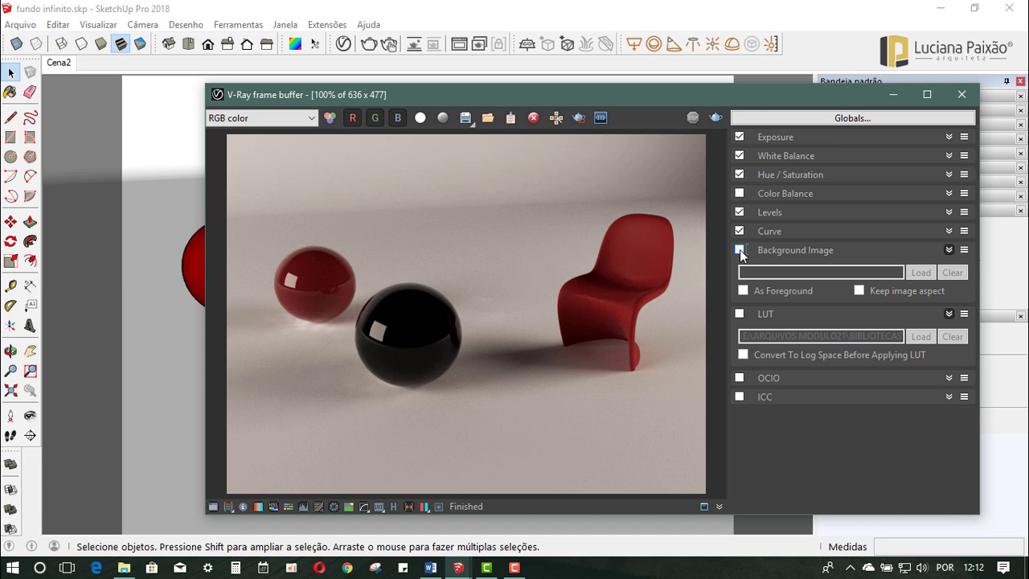
pyautogui.click(766, 258)
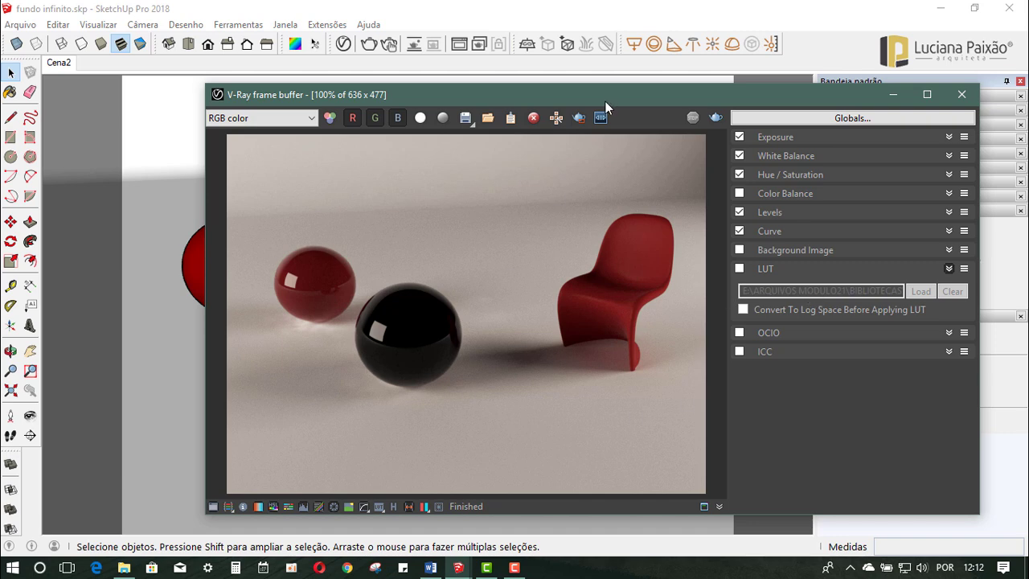
pyautogui.moveTo(606, 101); pyautogui.dragTo(616, 108)
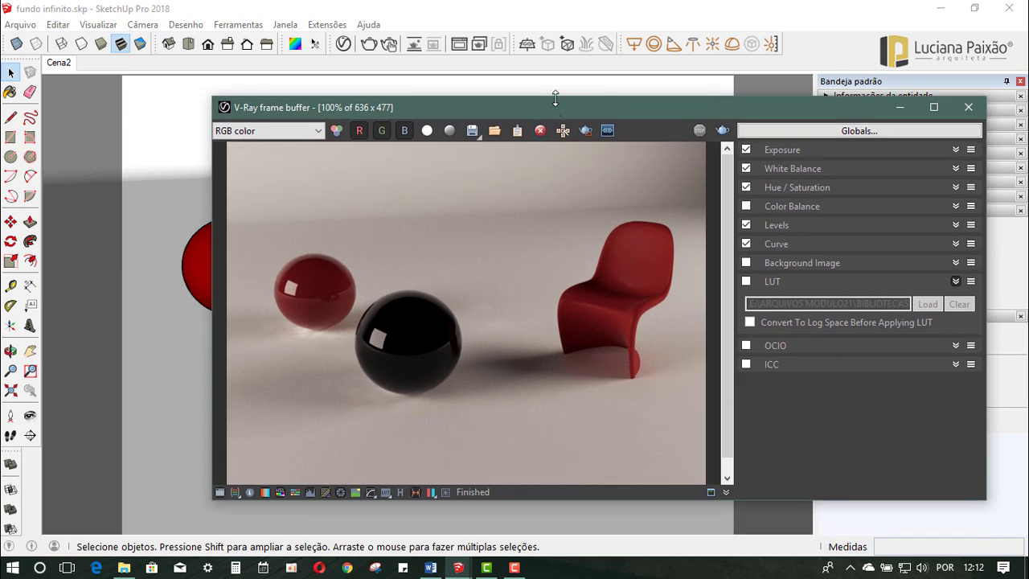
pyautogui.moveTo(554, 97); pyautogui.dragTo(560, 71)
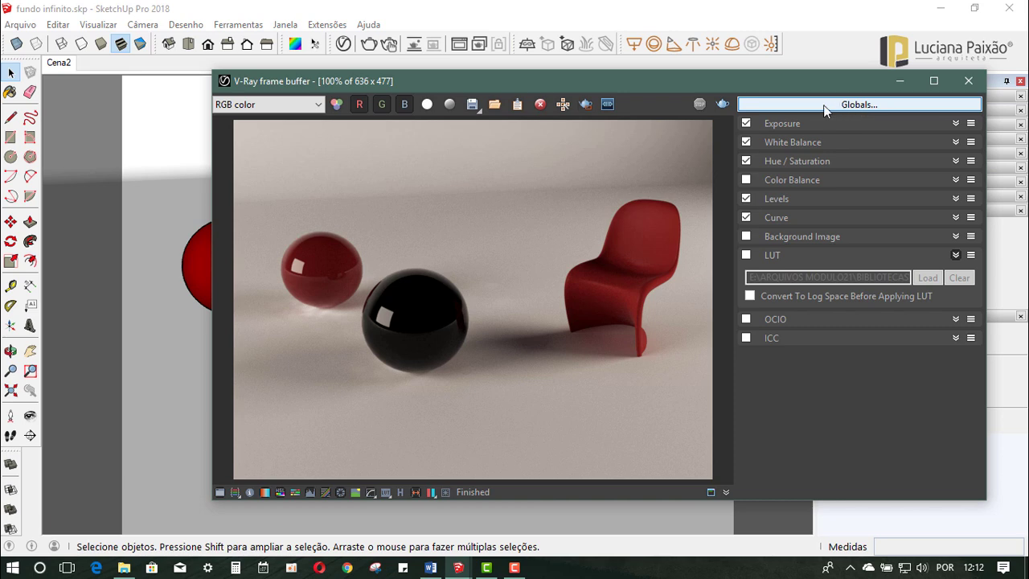
# Save the global corrections via Globals, in the V-RAY 3.6 SKETCHUP folder, naming the file ESFERAS.
pyautogui.click(863, 105)
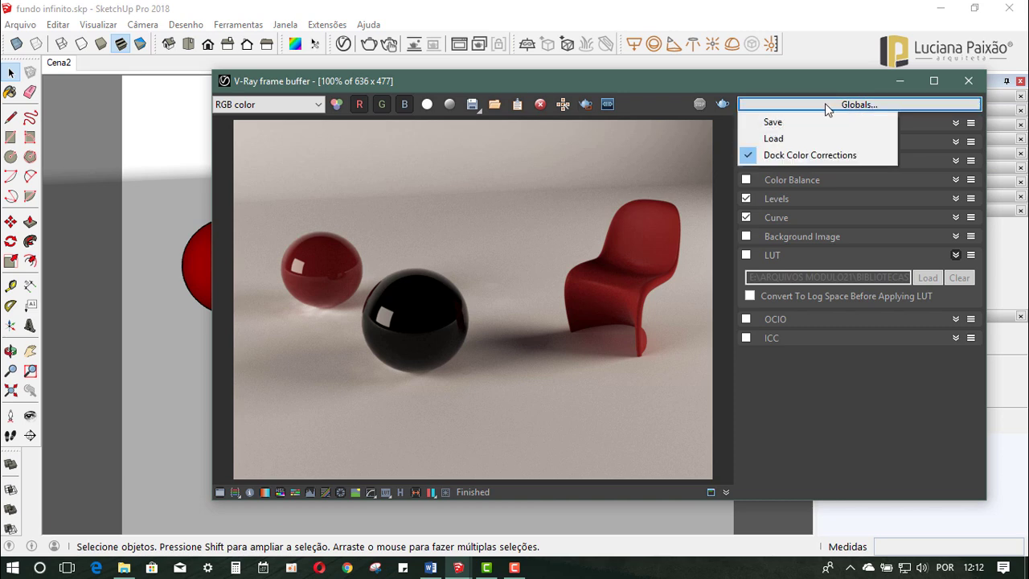
pyautogui.click(774, 122)
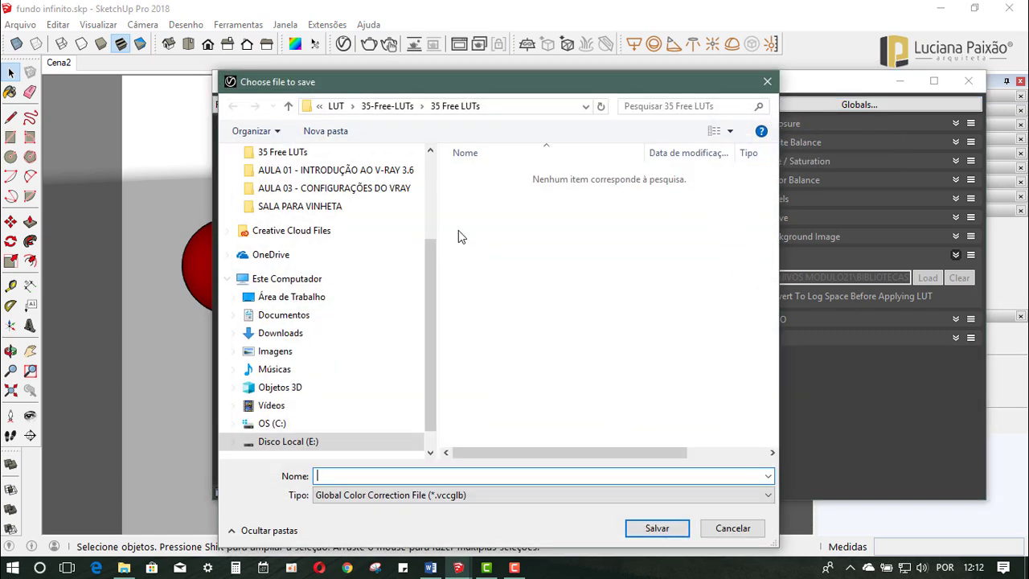
pyautogui.scroll(2, 298, 349)
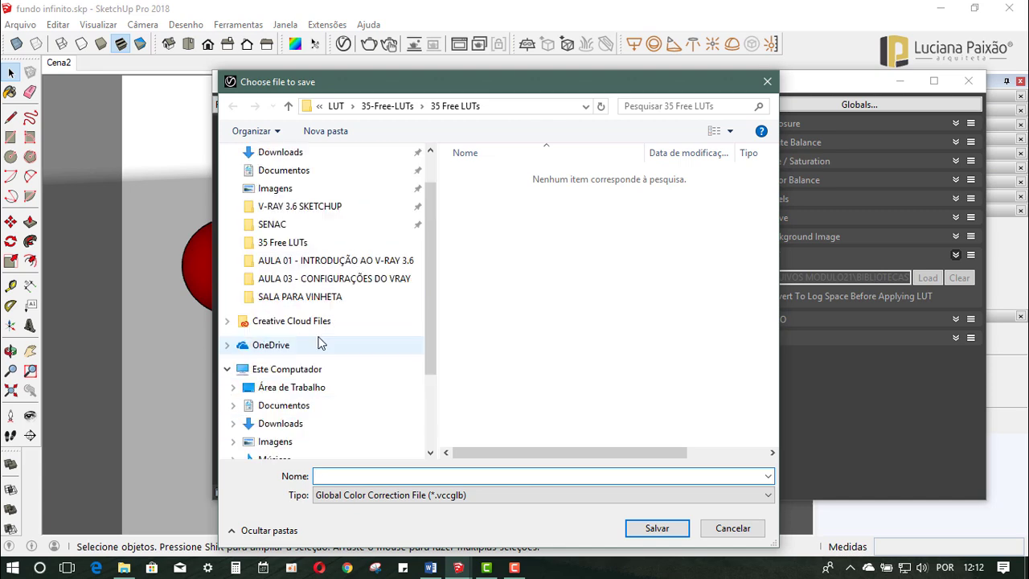
pyautogui.click(320, 208)
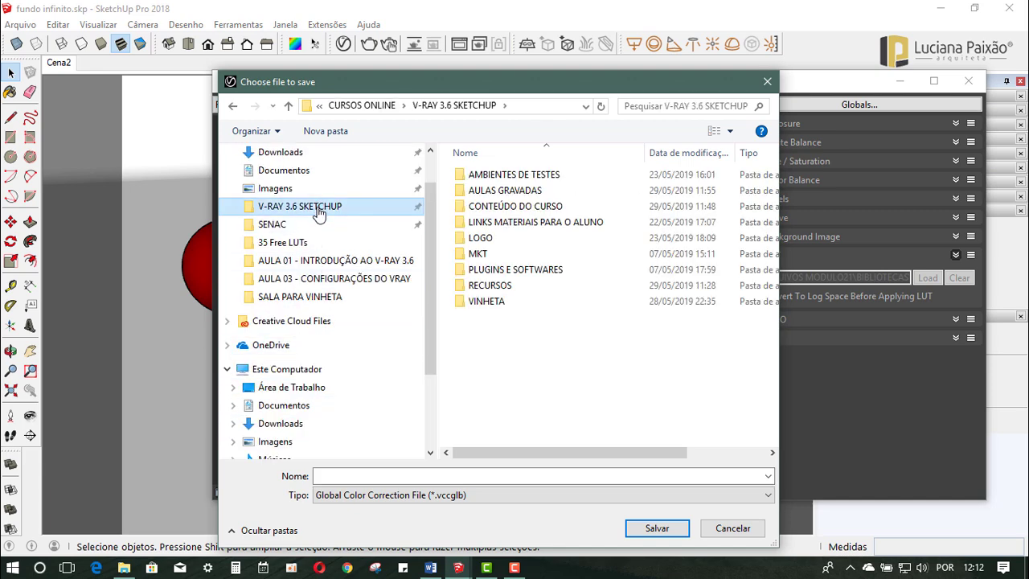
pyautogui.click(500, 194)
pyautogui.click(433, 476)
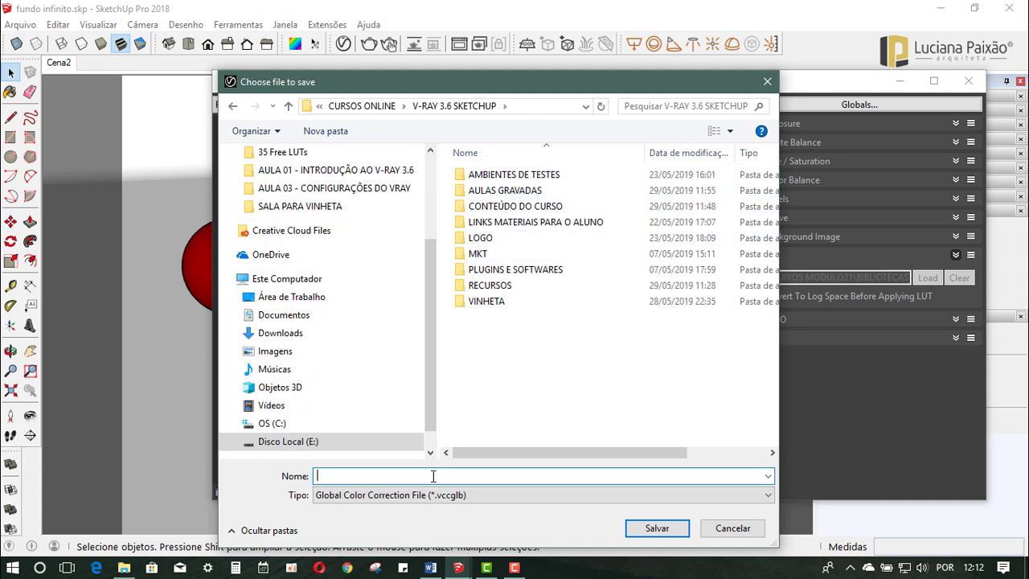
pyautogui.write('ESFE')
pyautogui.write('RAS')
# Finish saving ESFERAS.vccglb, then turn off Curve, Levels, Hue/Saturation, White Balance and Exposure corrections.
pyautogui.click(648, 528)
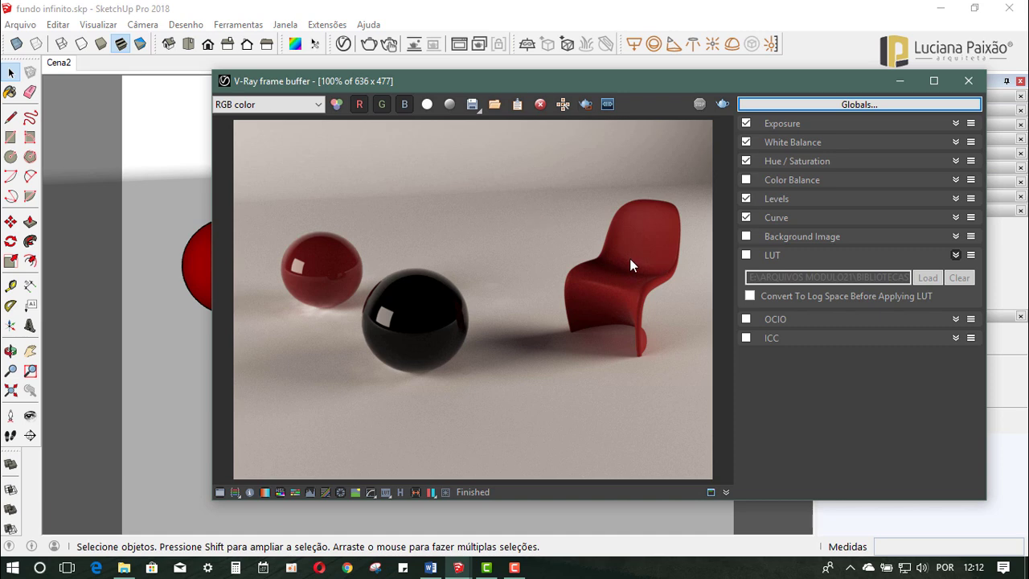
pyautogui.moveTo(583, 85); pyautogui.dragTo(540, 114)
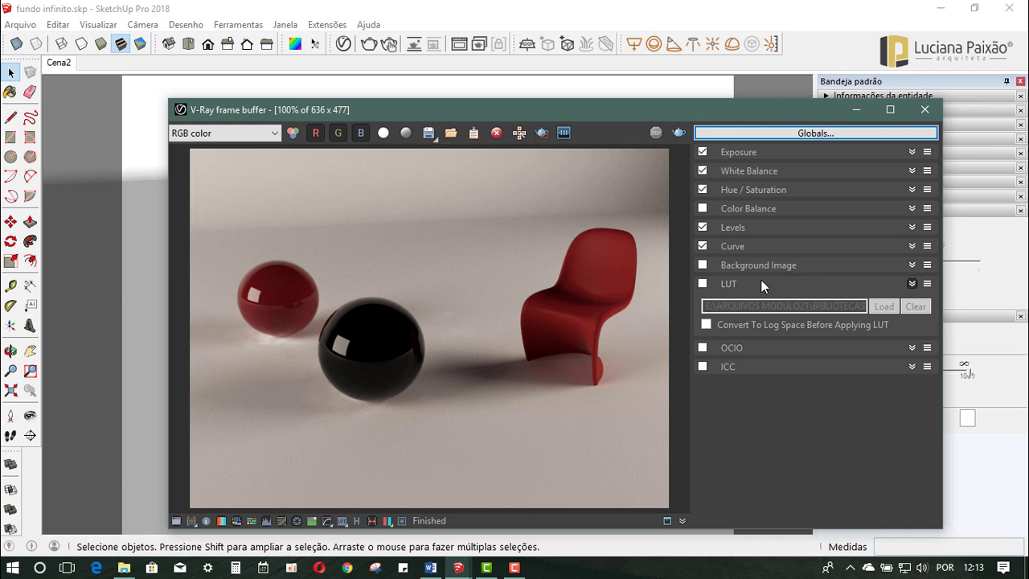
pyautogui.click(702, 246)
pyautogui.click(702, 227)
pyautogui.click(702, 189)
pyautogui.click(702, 171)
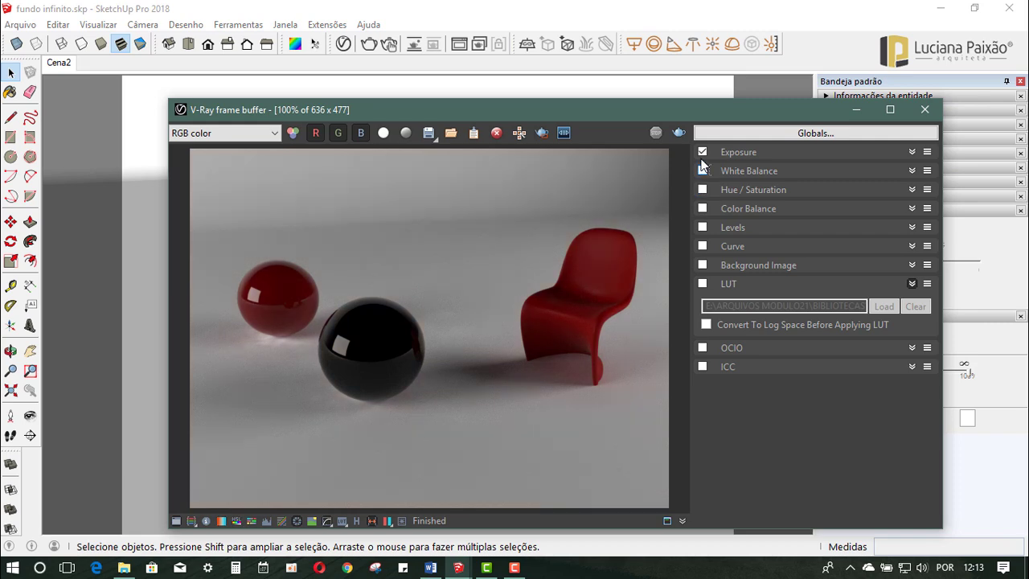
pyautogui.click(702, 151)
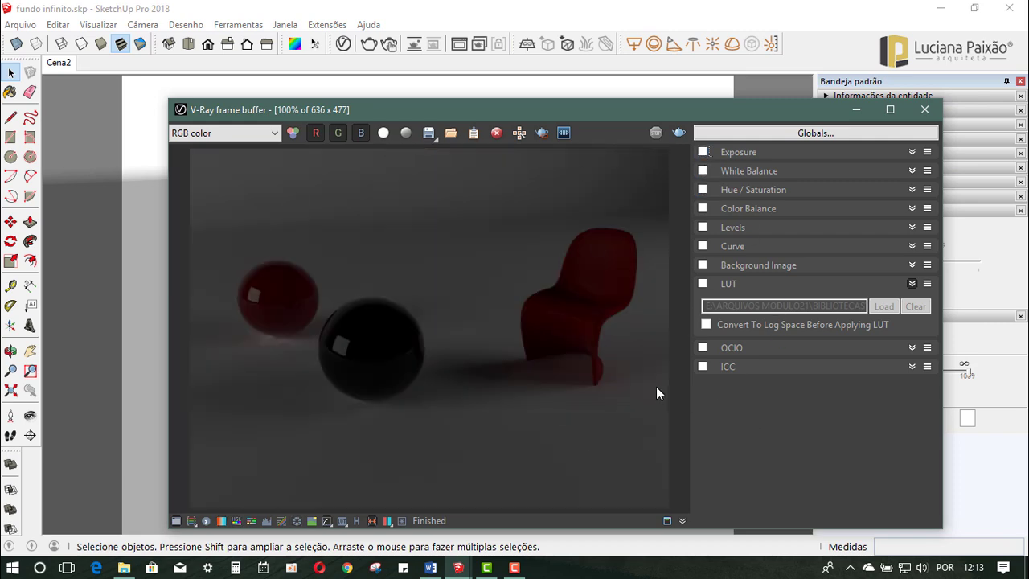
# Load the ESFERAS.vccglb global correction file to restore all corrections.
pyautogui.click(834, 134)
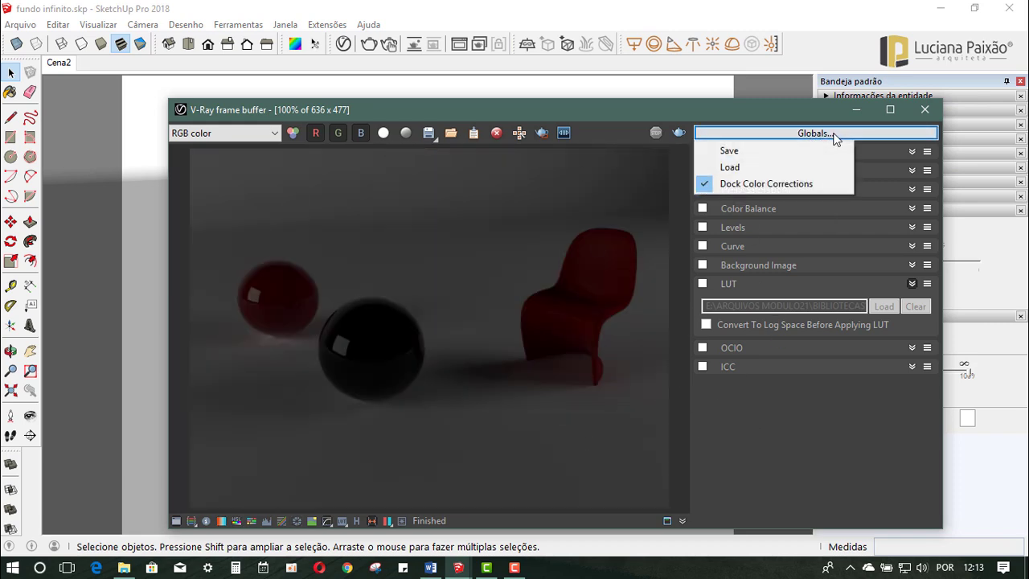
pyautogui.click(742, 167)
pyautogui.click(345, 322)
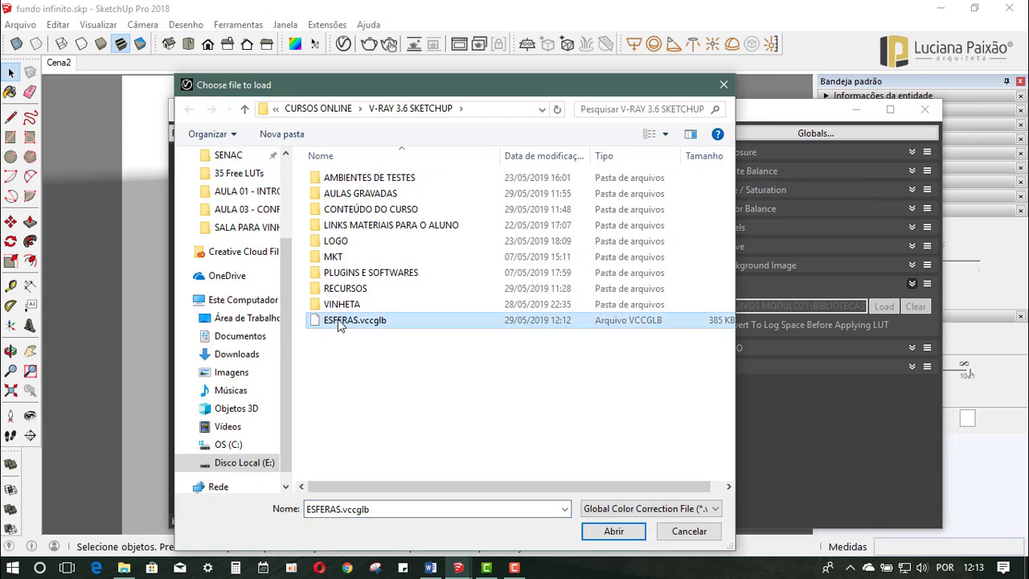
pyautogui.click(613, 531)
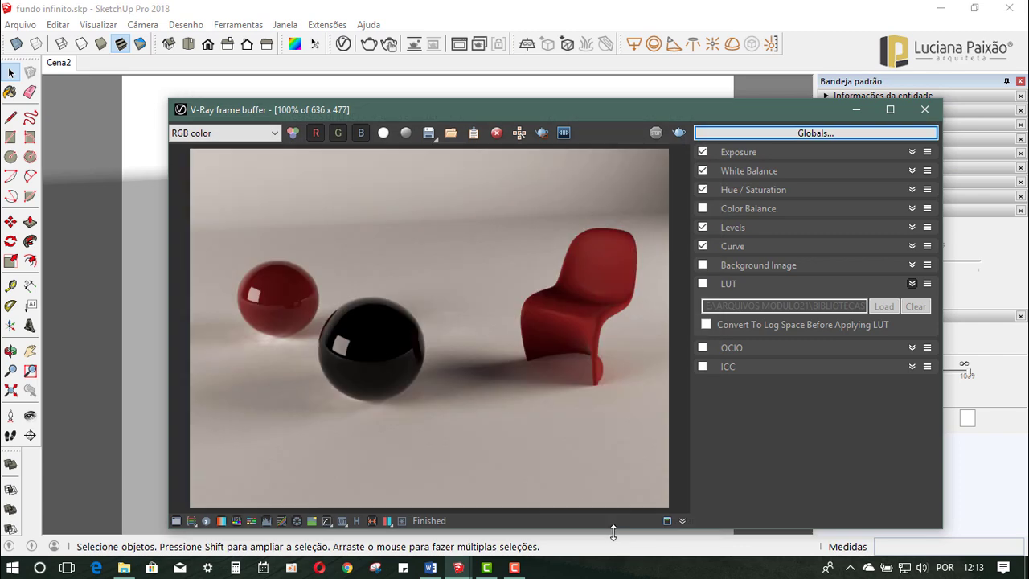
pyautogui.click(735, 154)
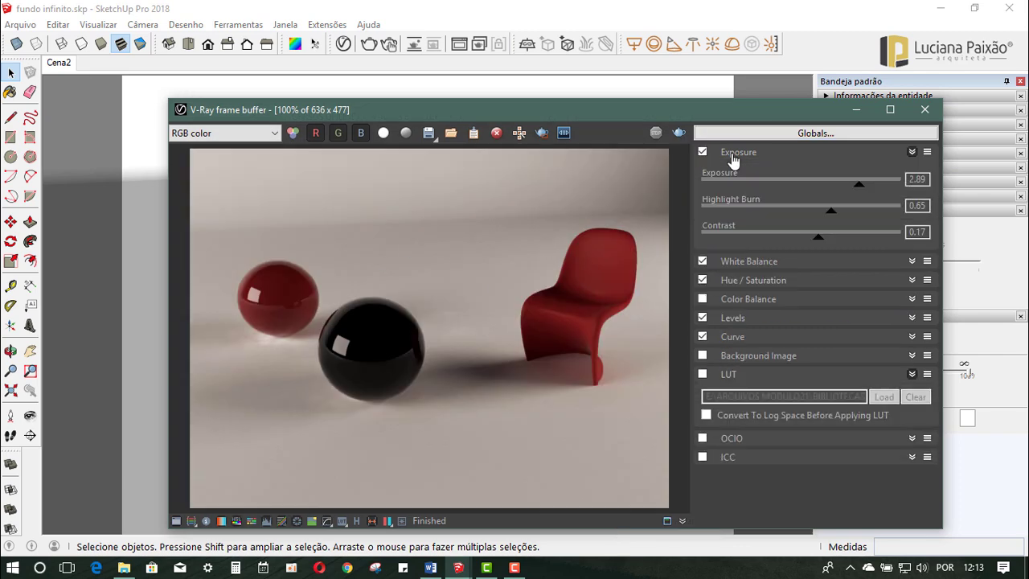
pyautogui.click(736, 153)
pyautogui.click(735, 172)
pyautogui.click(735, 173)
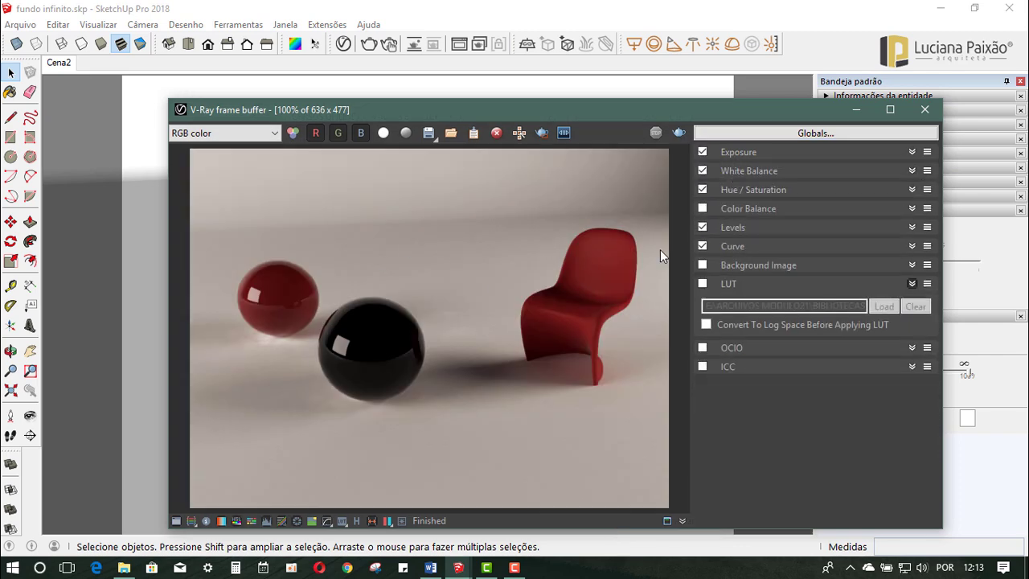
pyautogui.moveTo(646, 115); pyautogui.dragTo(715, 111)
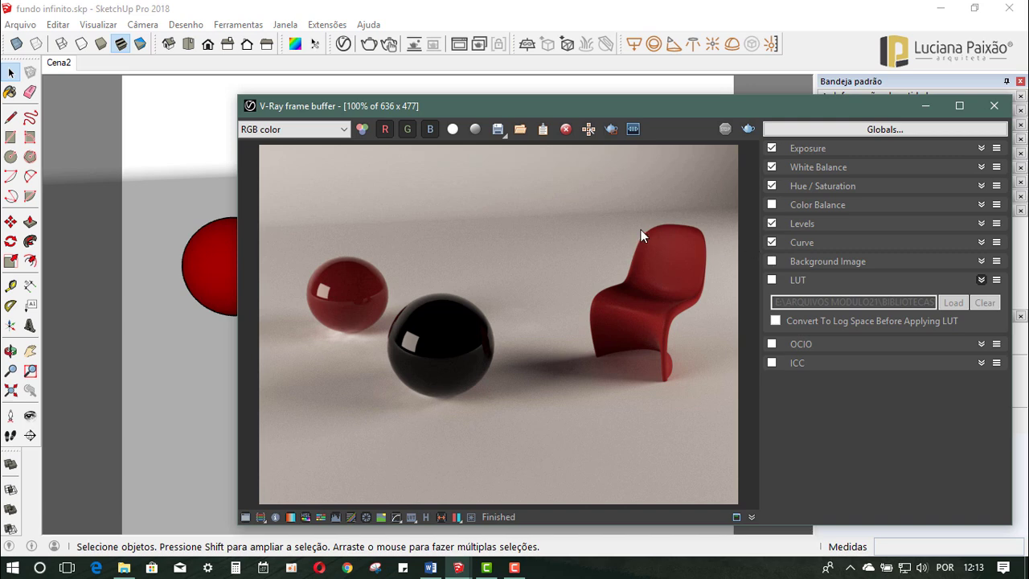
pyautogui.moveTo(537, 106); pyautogui.dragTo(541, 106)
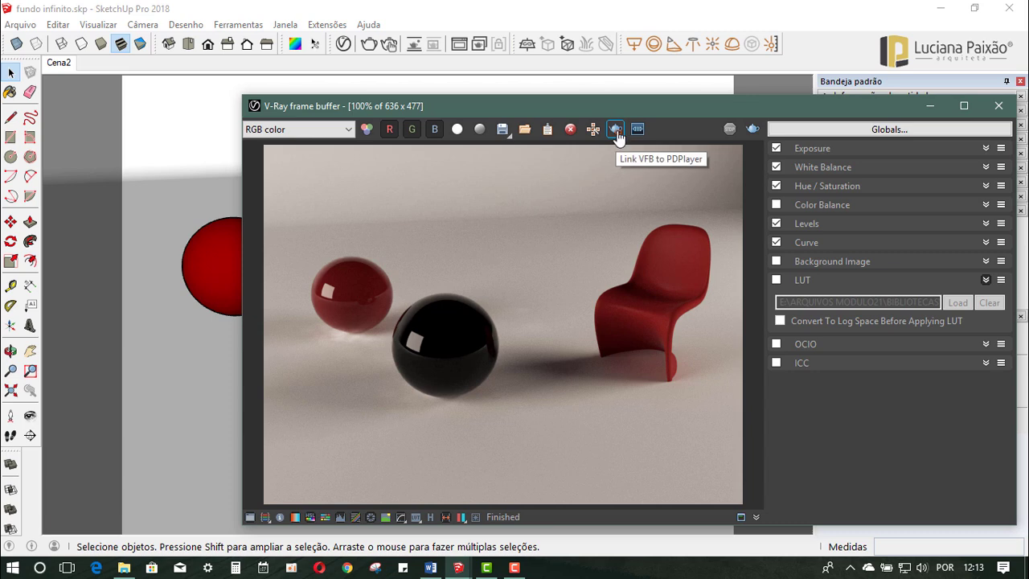
# Draw a render region around the red chair and re-render it.
pyautogui.click(617, 134)
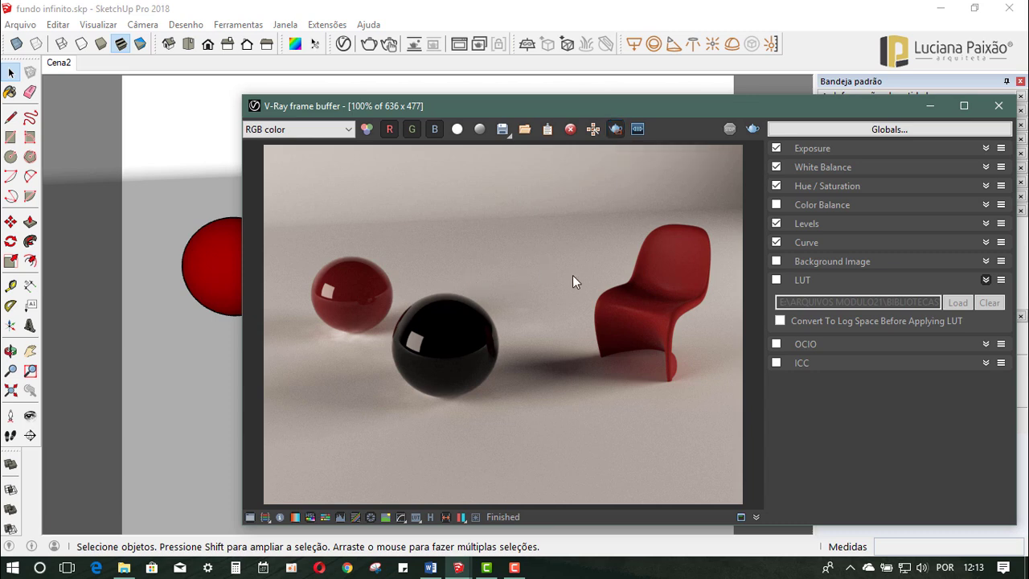
pyautogui.moveTo(578, 271); pyautogui.dragTo(716, 393)
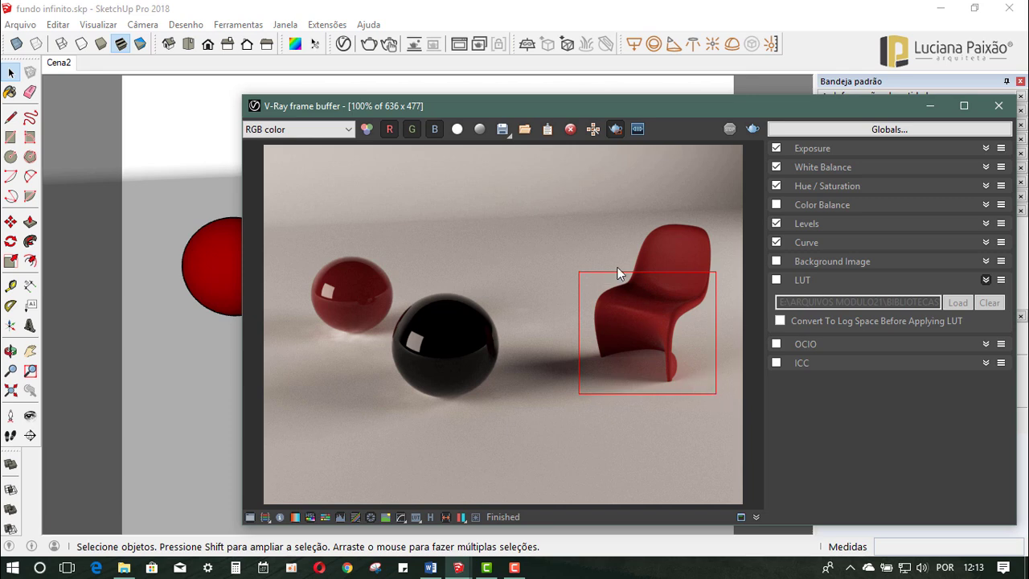
pyautogui.moveTo(575, 205); pyautogui.dragTo(723, 395)
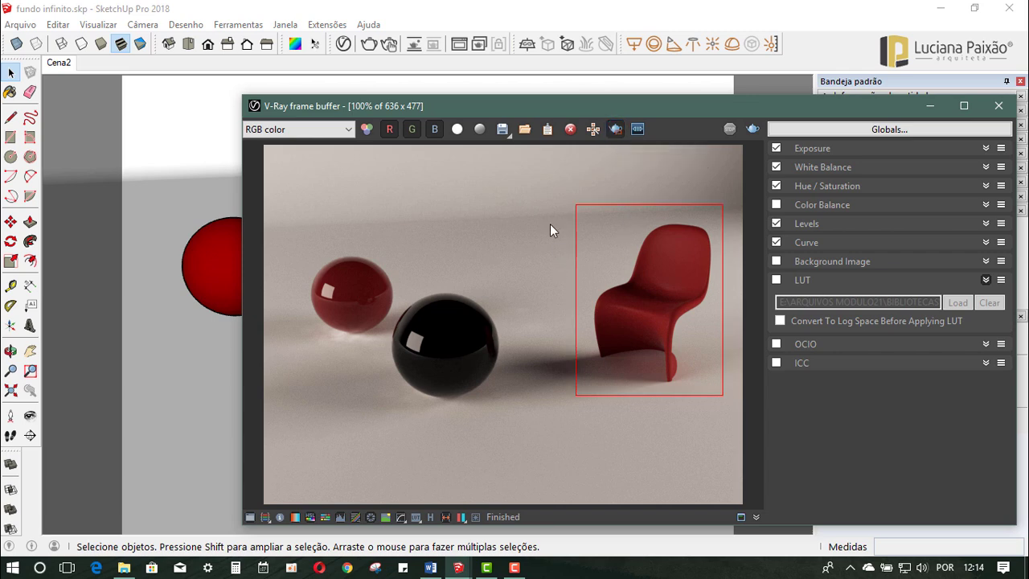
pyautogui.click(754, 133)
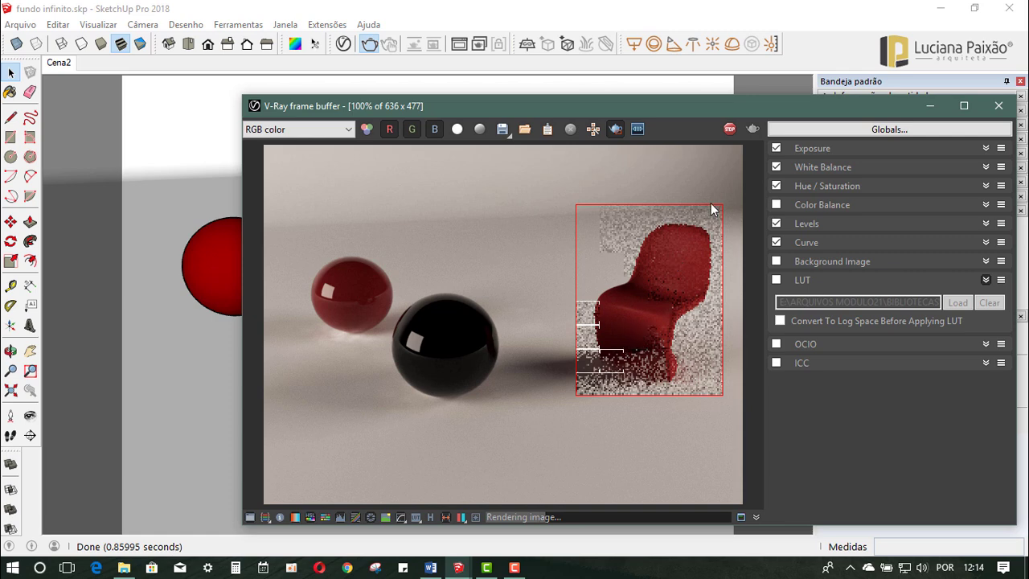
# Redraw the region around the chair and restart the render with follow-mouse buckets.
pyautogui.moveTo(636, 213); pyautogui.dragTo(723, 265)
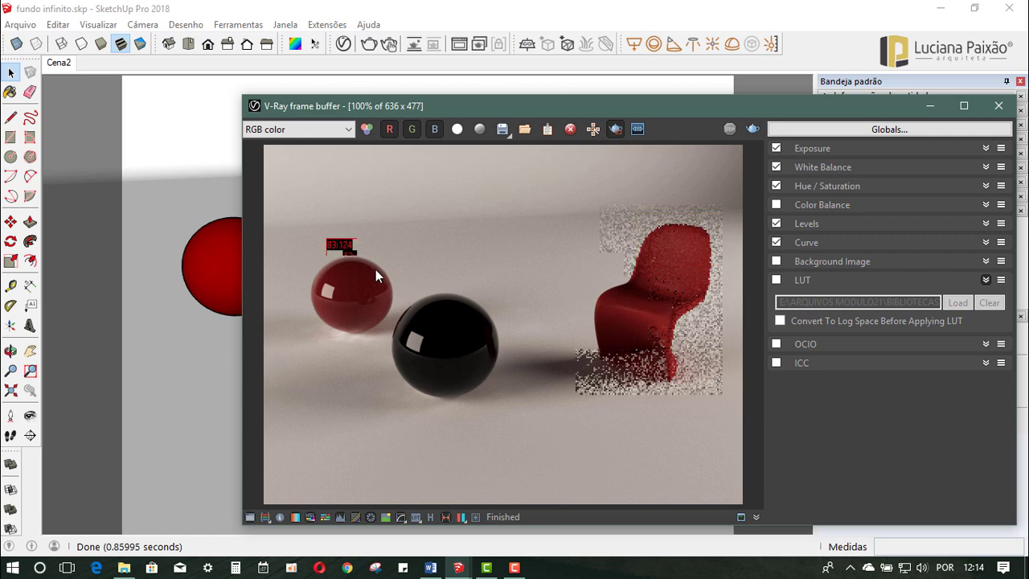
pyautogui.moveTo(327, 239); pyautogui.dragTo(395, 284)
pyautogui.moveTo(303, 260); pyautogui.dragTo(356, 325)
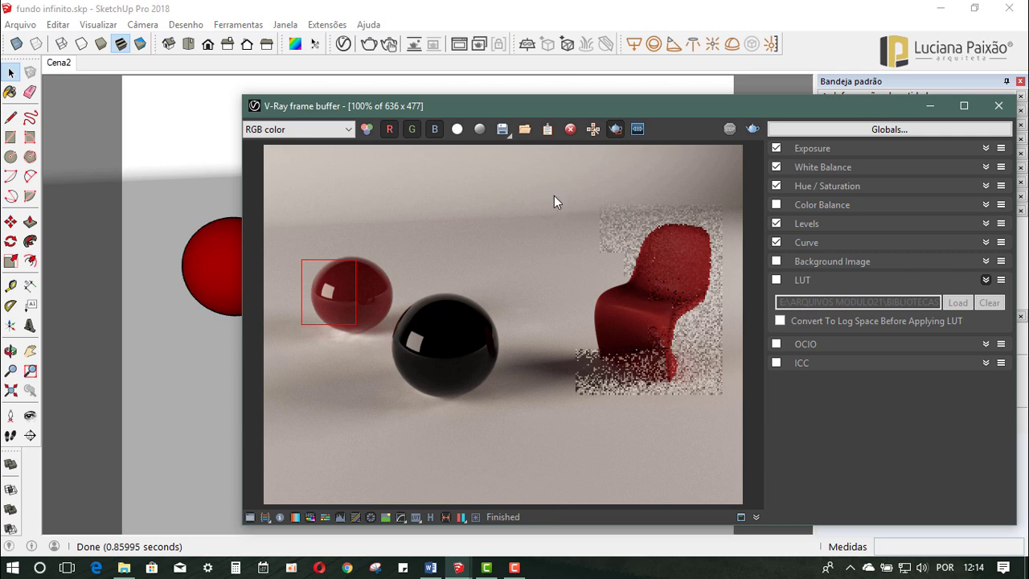
pyautogui.moveTo(549, 192); pyautogui.dragTo(730, 404)
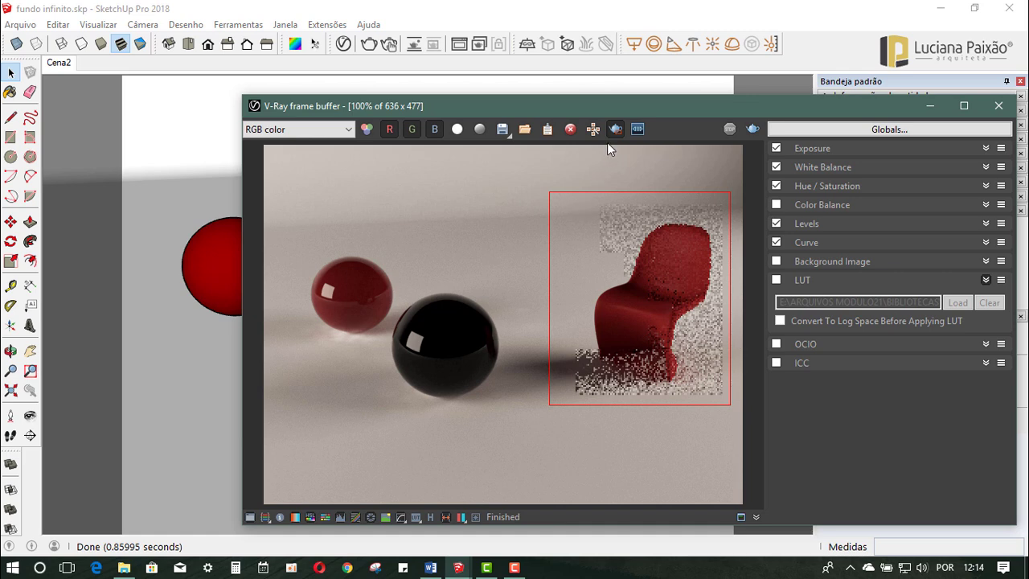
pyautogui.click(753, 129)
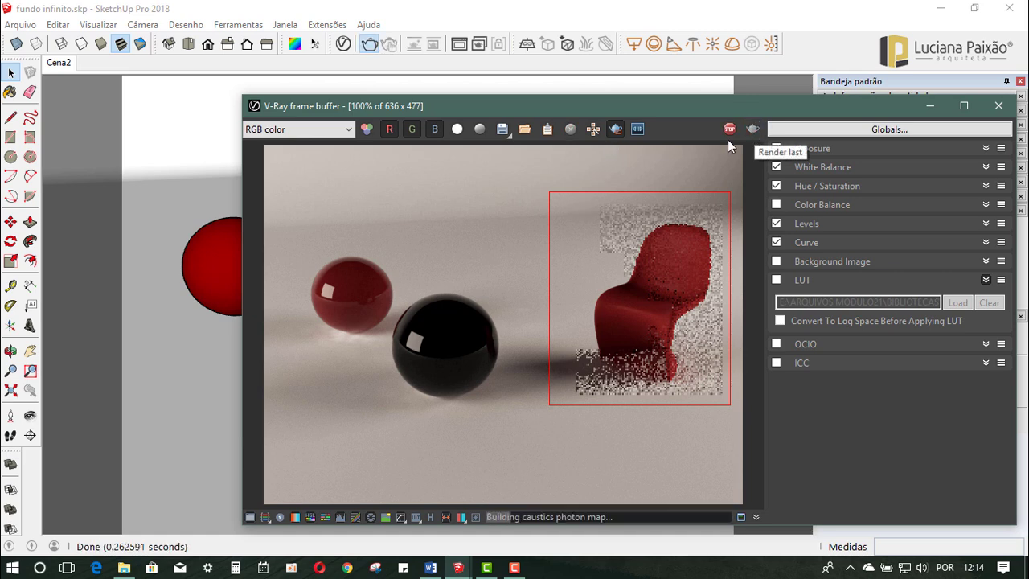
pyautogui.click(594, 134)
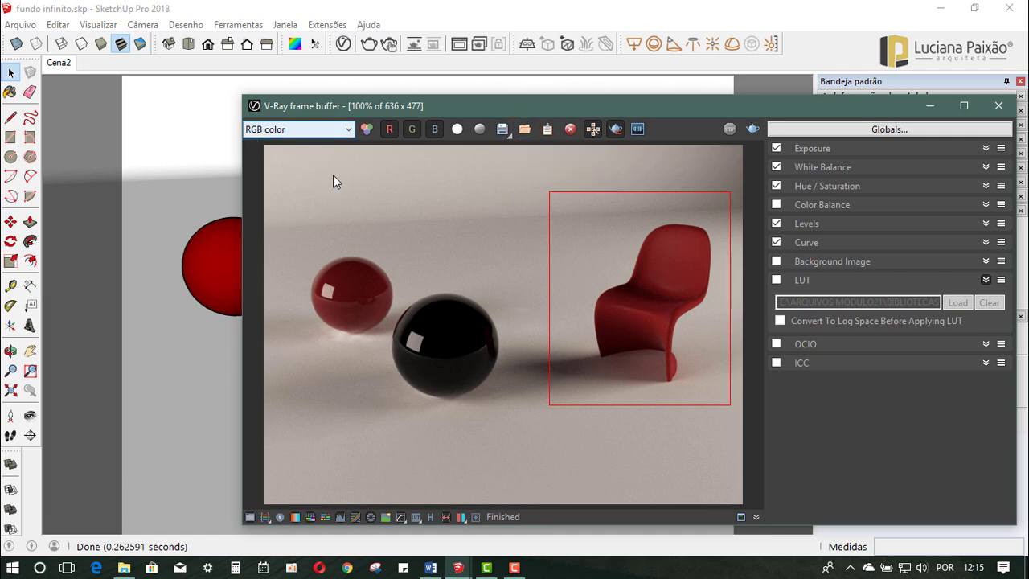
# Clear the render region, leave the channel list unchanged, and open the V-Ray Asset Editor.
pyautogui.click(638, 128)
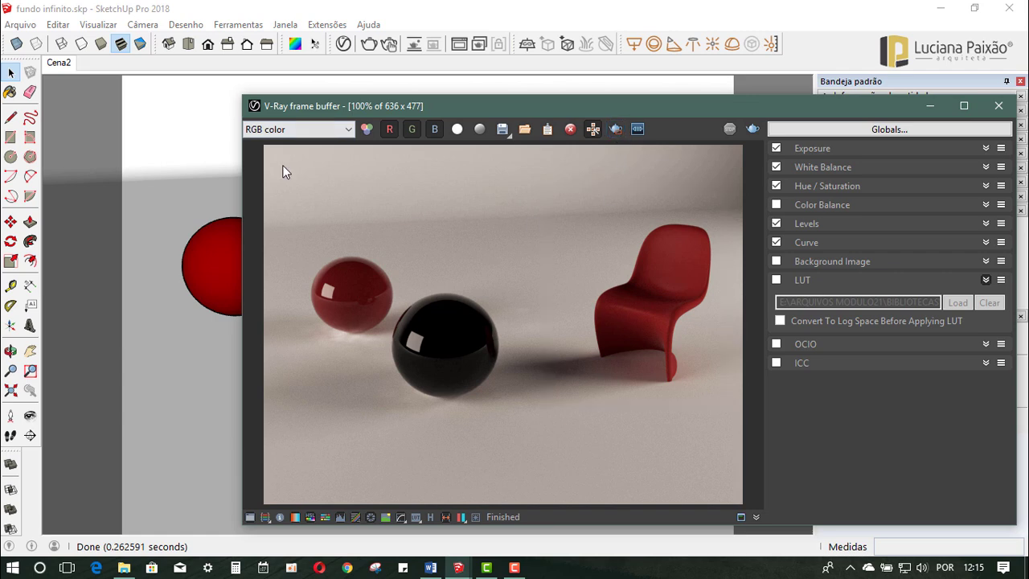
pyautogui.click(295, 132)
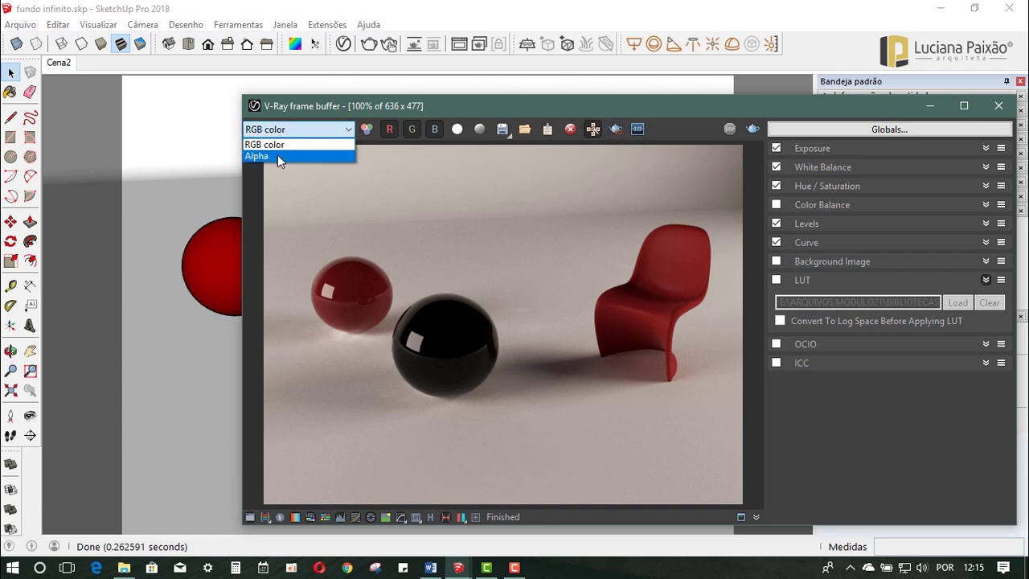
pyautogui.click(268, 144)
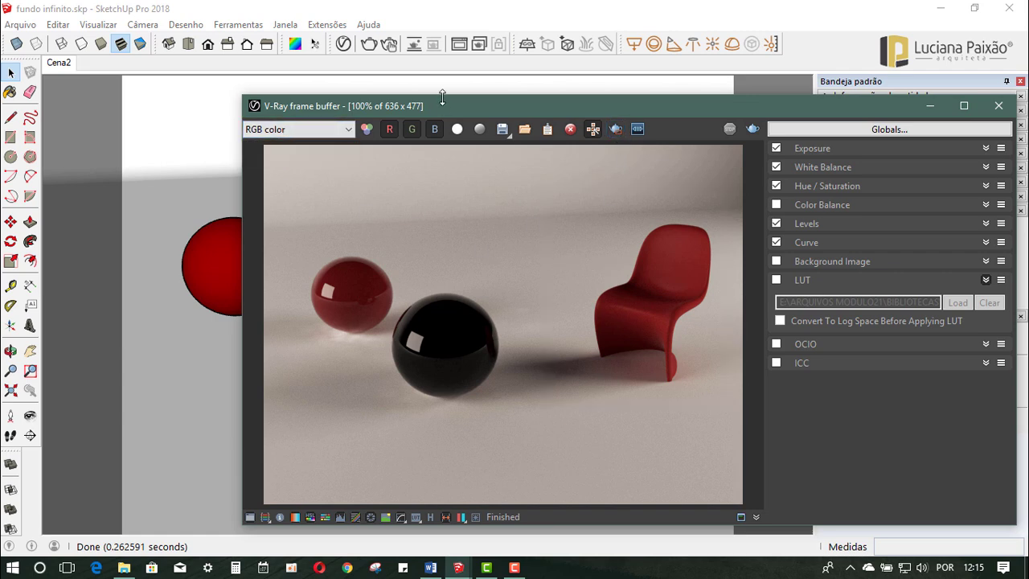
pyautogui.click(344, 43)
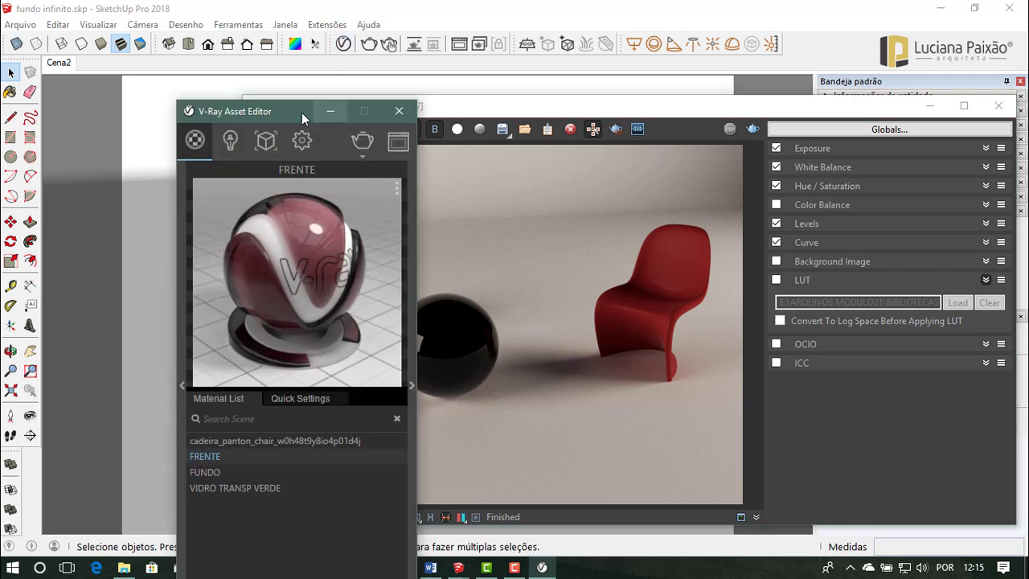
# Expand Render Elements in the Asset Editor settings without adding any, then close the editor.
pyautogui.moveTo(301, 113); pyautogui.dragTo(279, 57)
pyautogui.click(285, 85)
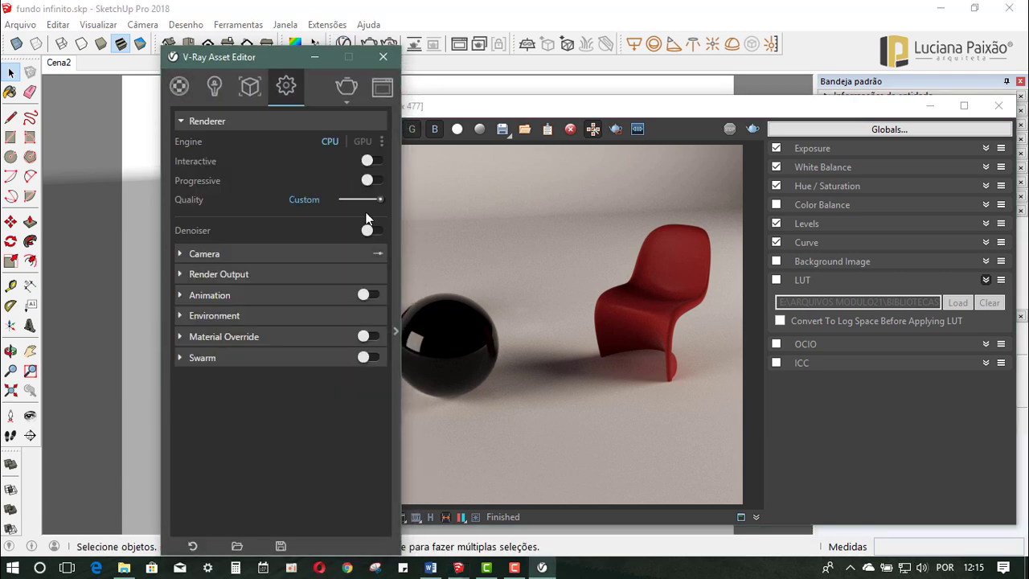
pyautogui.click(396, 331)
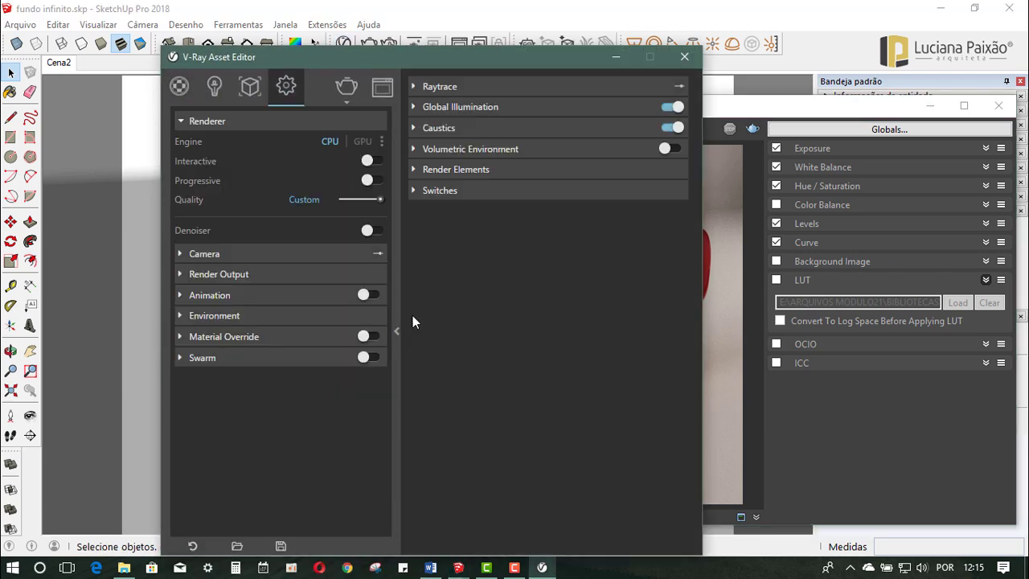
pyautogui.click(444, 166)
pyautogui.click(450, 197)
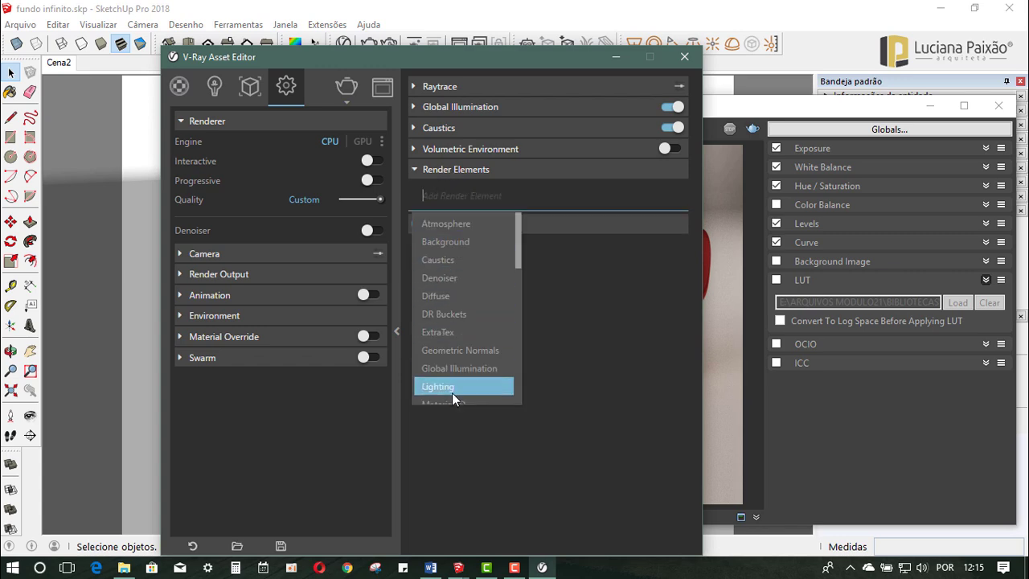
pyautogui.click(623, 295)
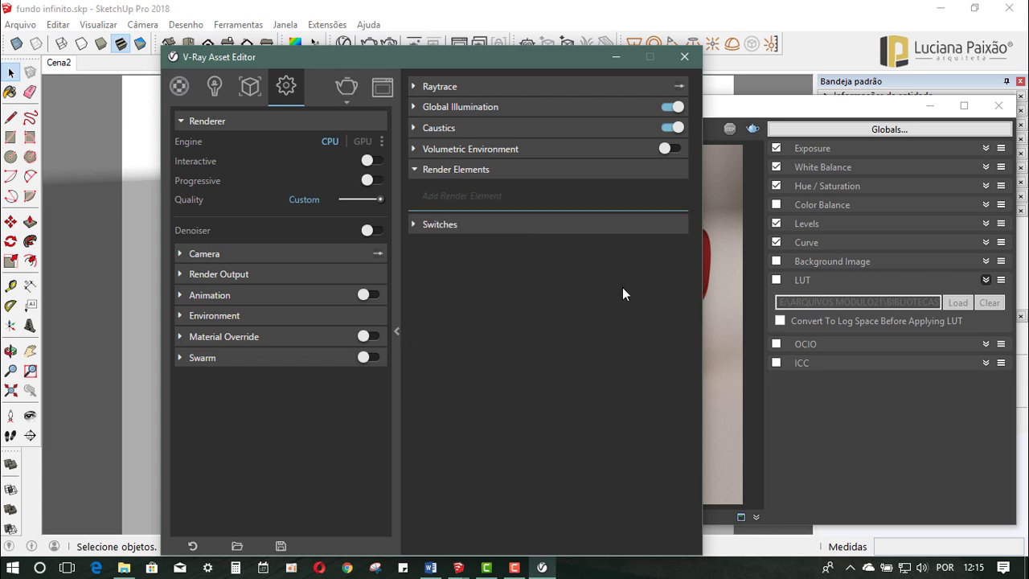
pyautogui.click(678, 63)
pyautogui.click(349, 129)
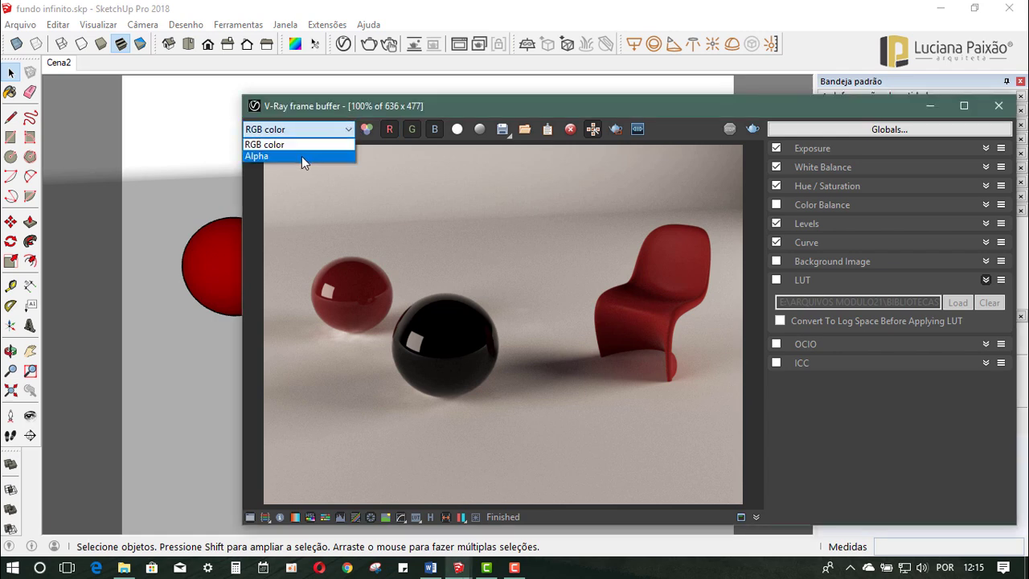
# Check the Alpha channel, return to RGB color, and shift the render window left.
pyautogui.click(302, 156)
pyautogui.click(349, 132)
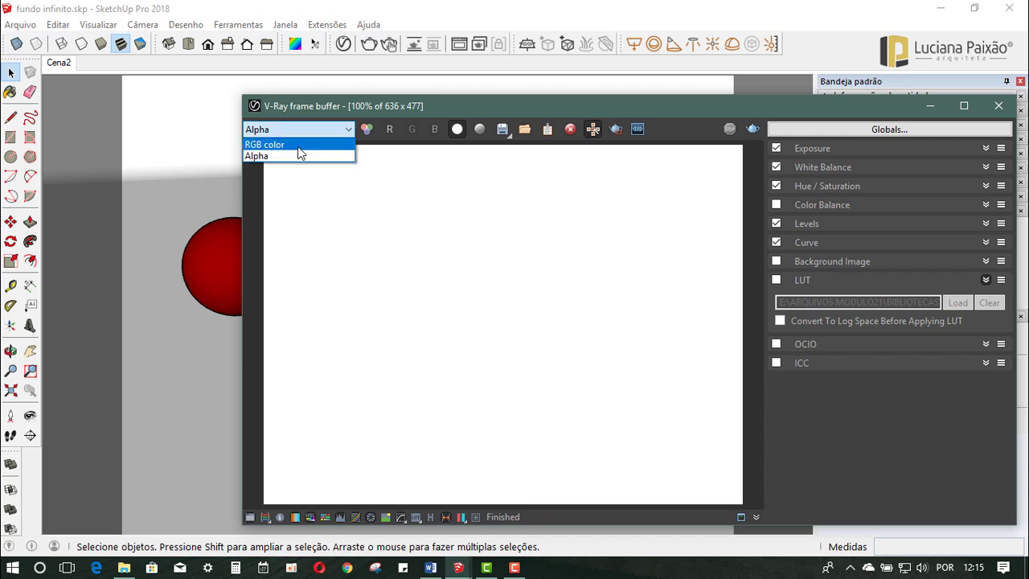
pyautogui.click(299, 144)
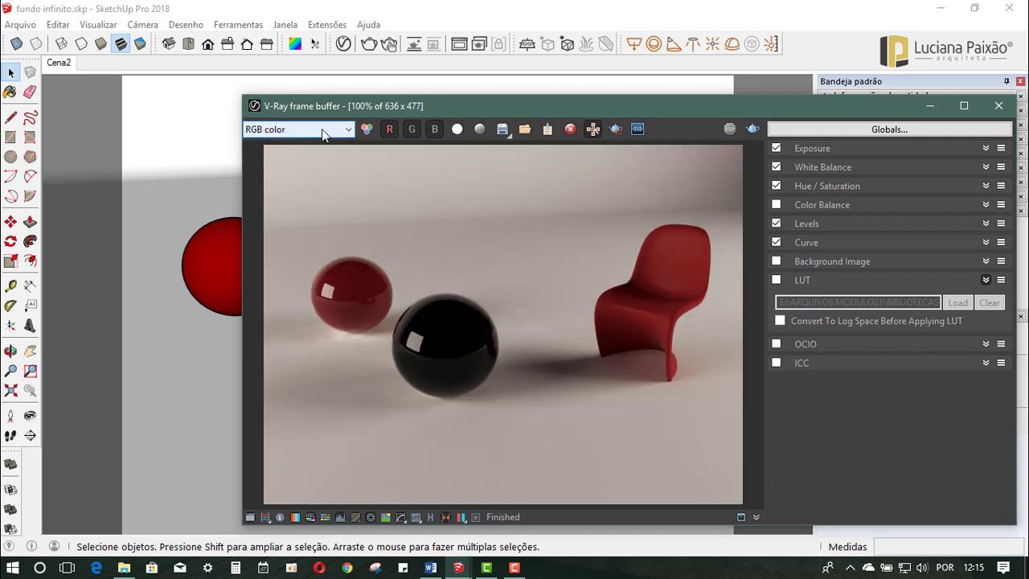
pyautogui.moveTo(334, 110); pyautogui.dragTo(277, 98)
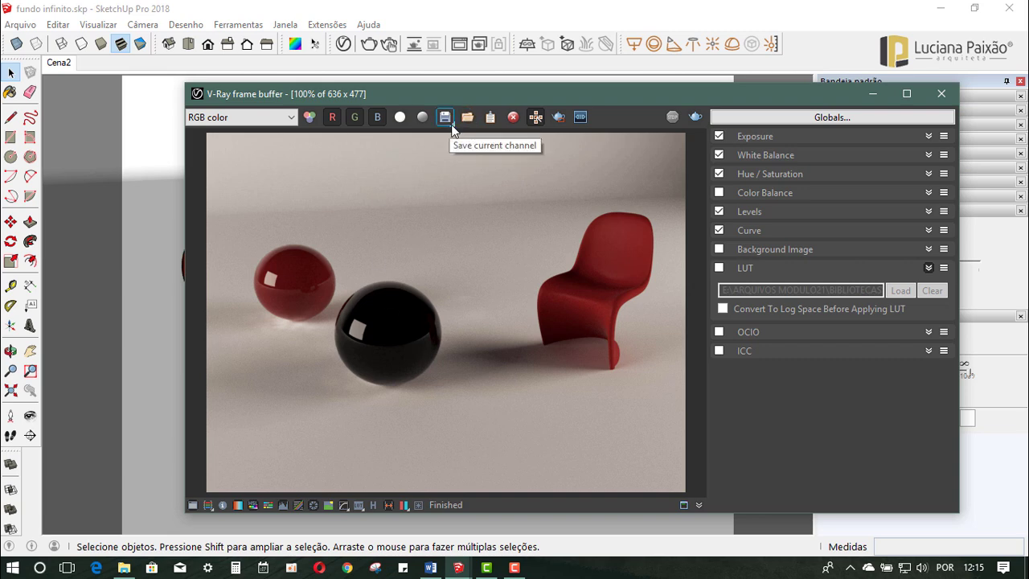
pyautogui.click(343, 43)
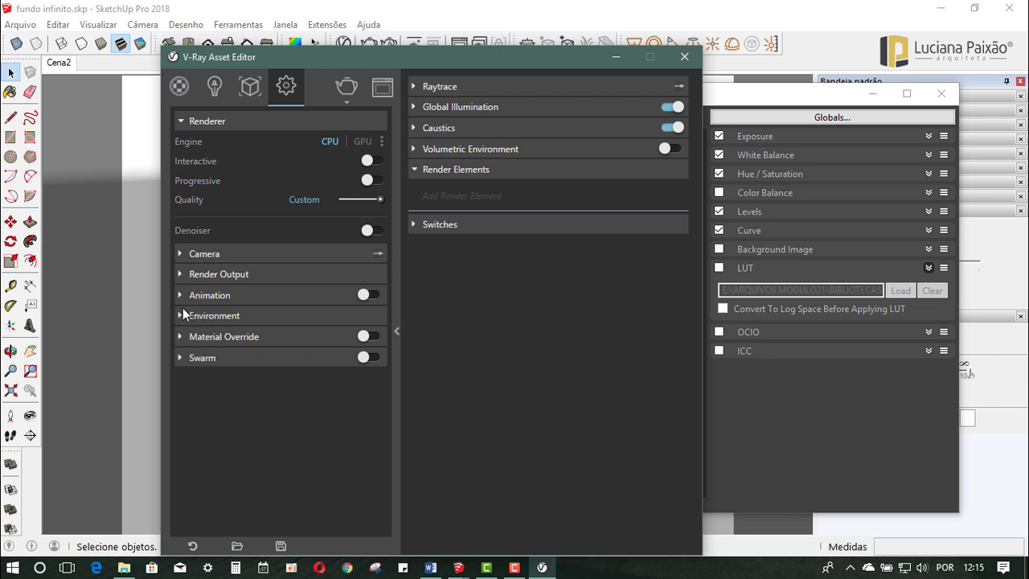
pyautogui.click(181, 276)
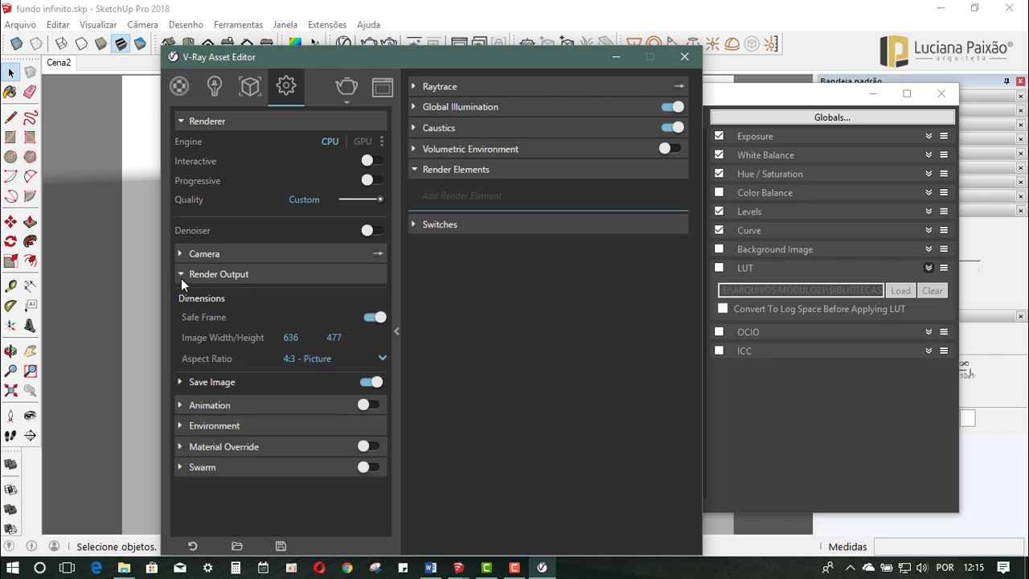
pyautogui.click(180, 383)
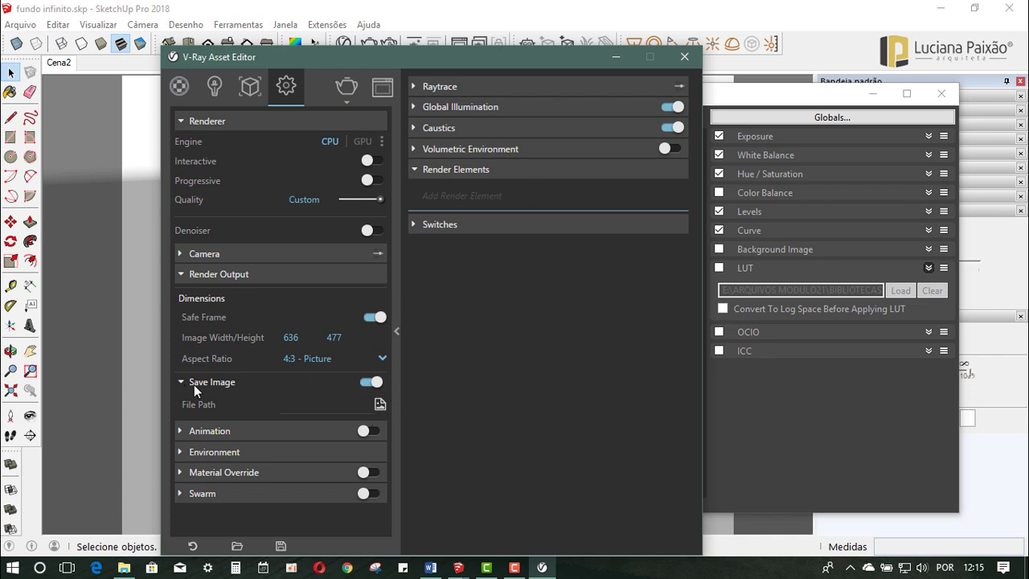
pyautogui.click(617, 57)
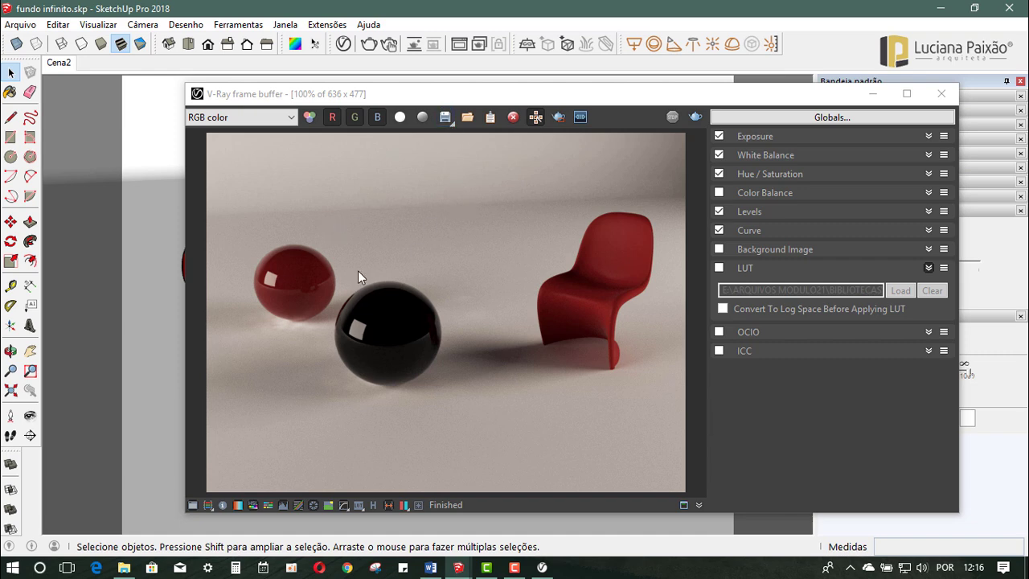
# Save the current channel as a JPEG image named ESFERAS.
pyautogui.click(453, 123)
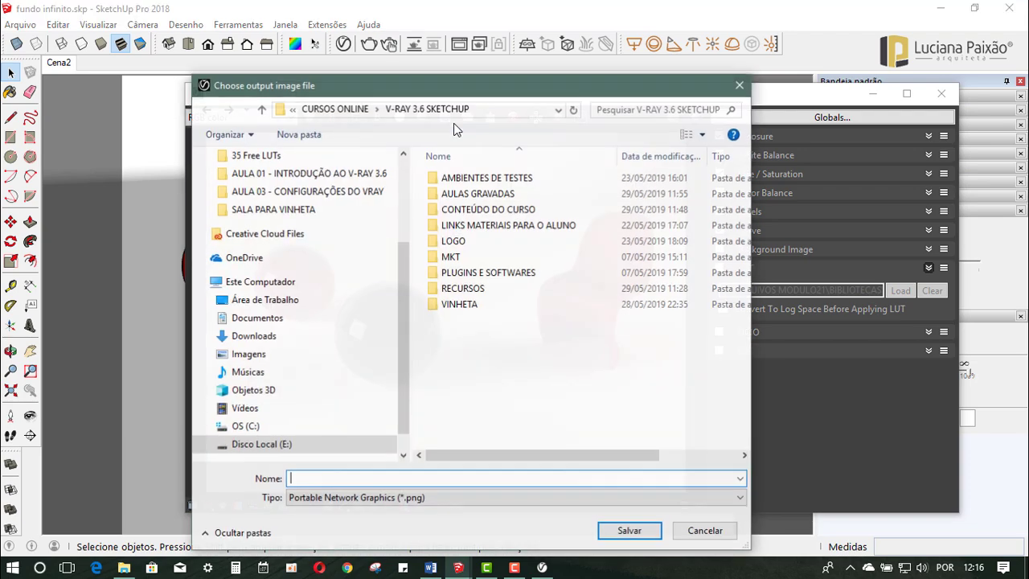
pyautogui.click(347, 501)
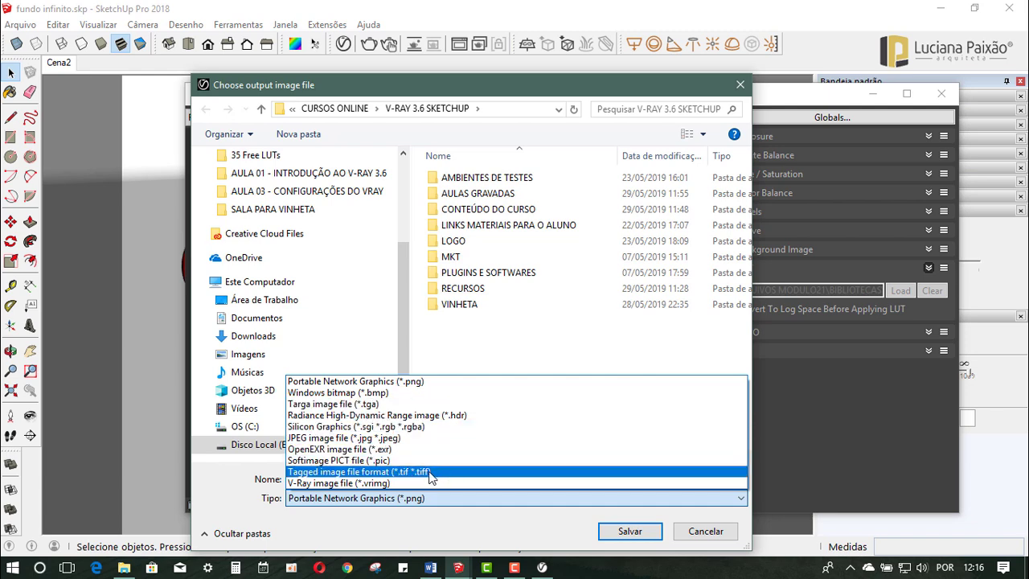
pyautogui.click(386, 439)
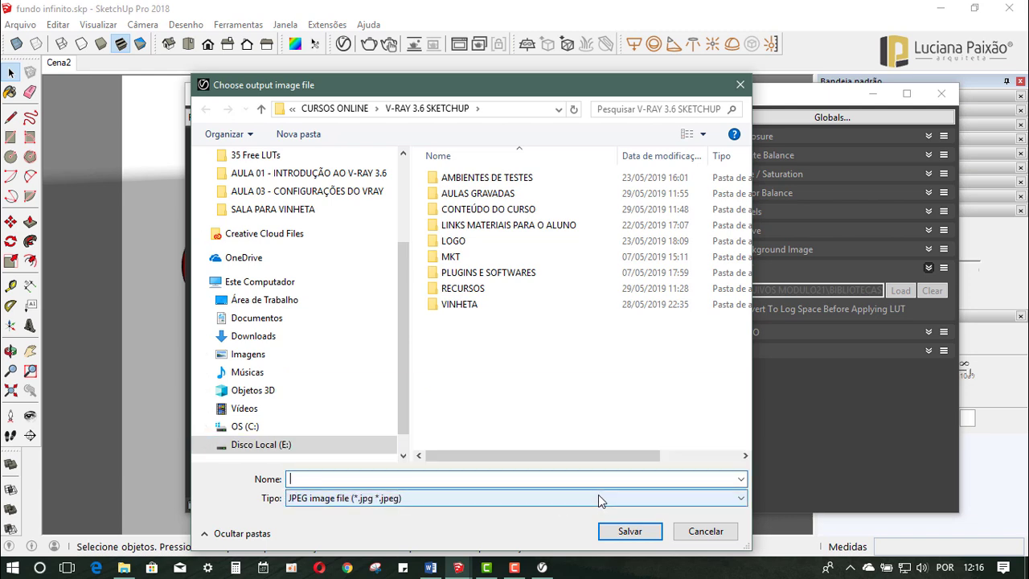
pyautogui.write('ESFER')
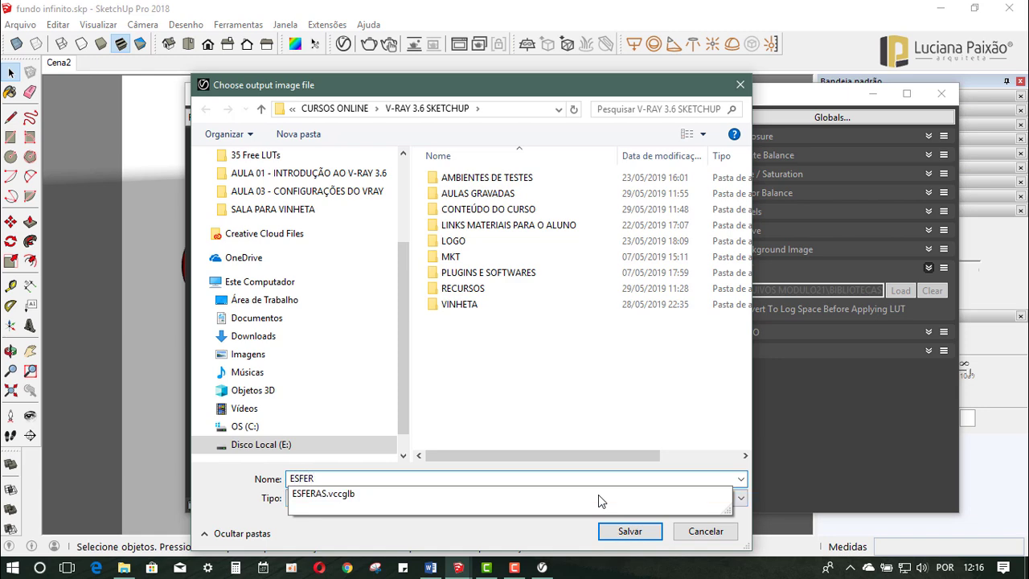
pyautogui.write('AS')
pyautogui.press('Return')
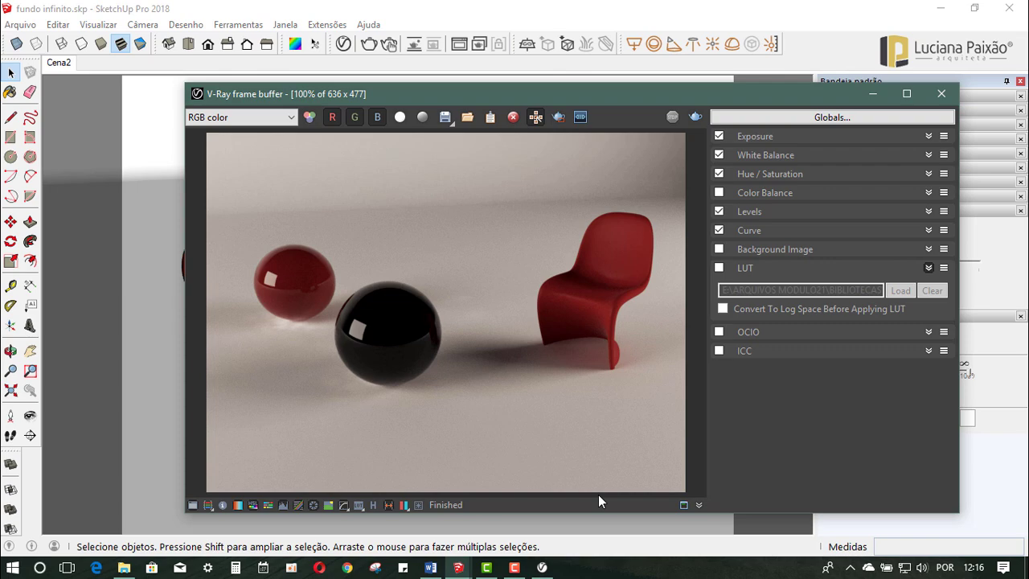
# Reopen the save dialog, cancel it, and move the render window right.
pyautogui.click(447, 117)
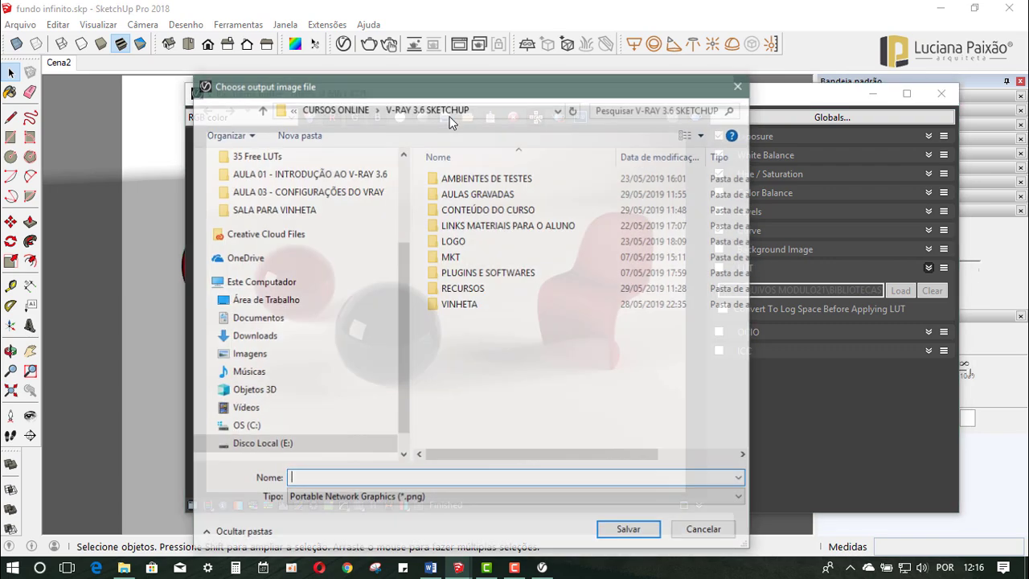
pyautogui.click(698, 529)
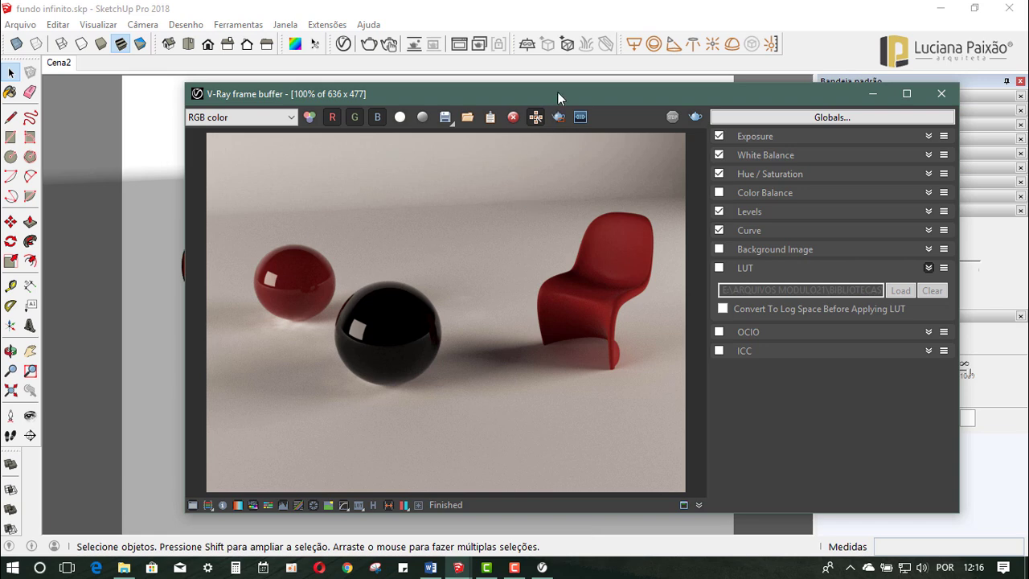
pyautogui.moveTo(558, 92); pyautogui.dragTo(614, 91)
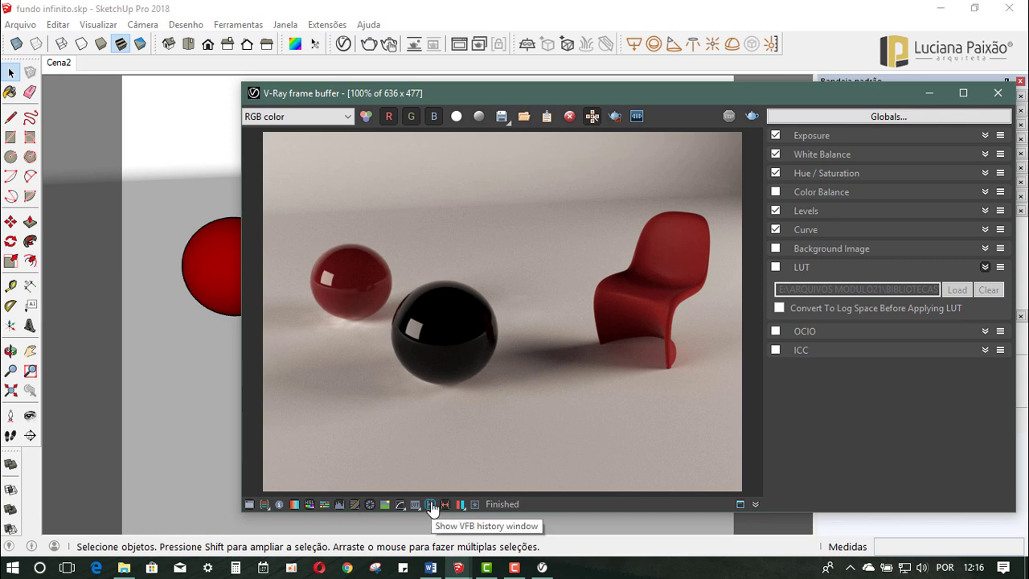
# Display the VFB history panel and make a new HISTÓRICO folder its history directory.
pyautogui.click(431, 505)
pyautogui.moveTo(285, 90); pyautogui.dragTo(300, 88)
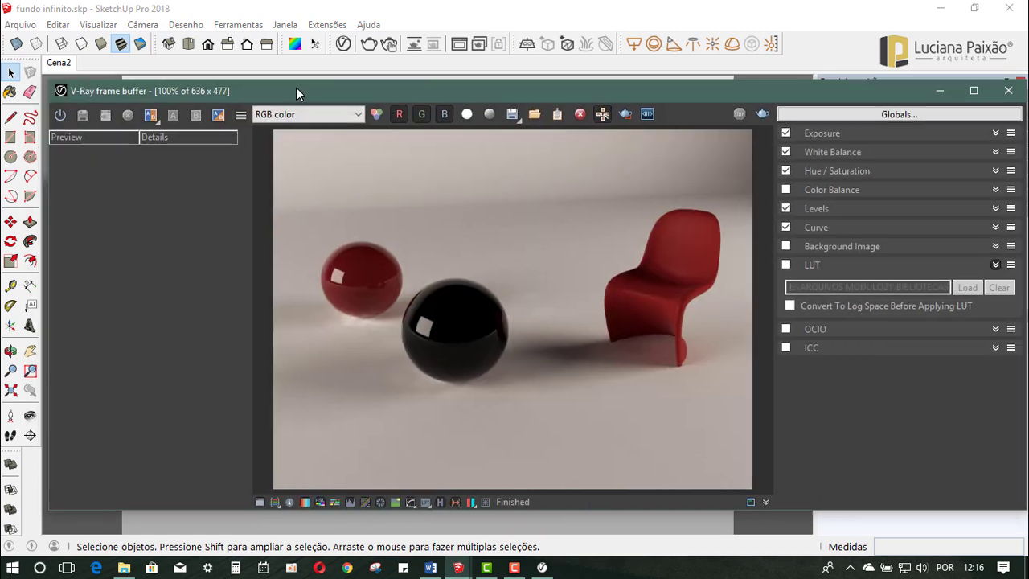
pyautogui.click(65, 115)
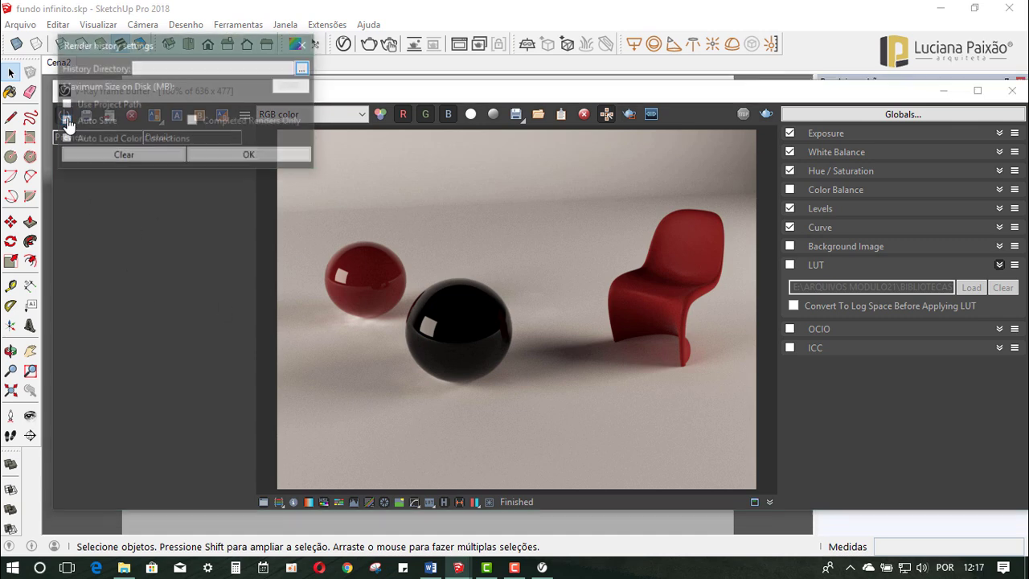
pyautogui.click(304, 69)
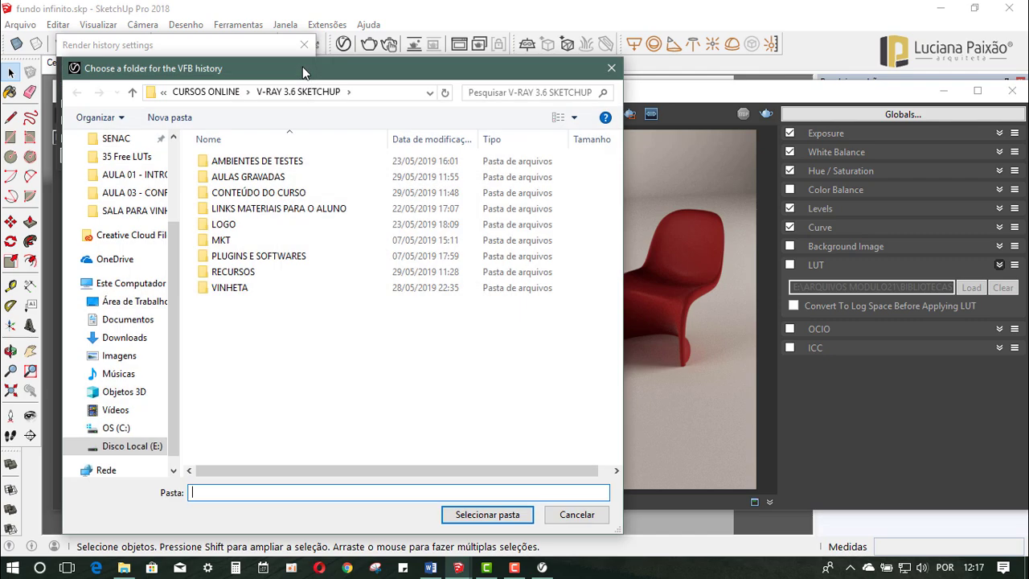
pyautogui.hotkey('ctrl', 'shift', 'n')
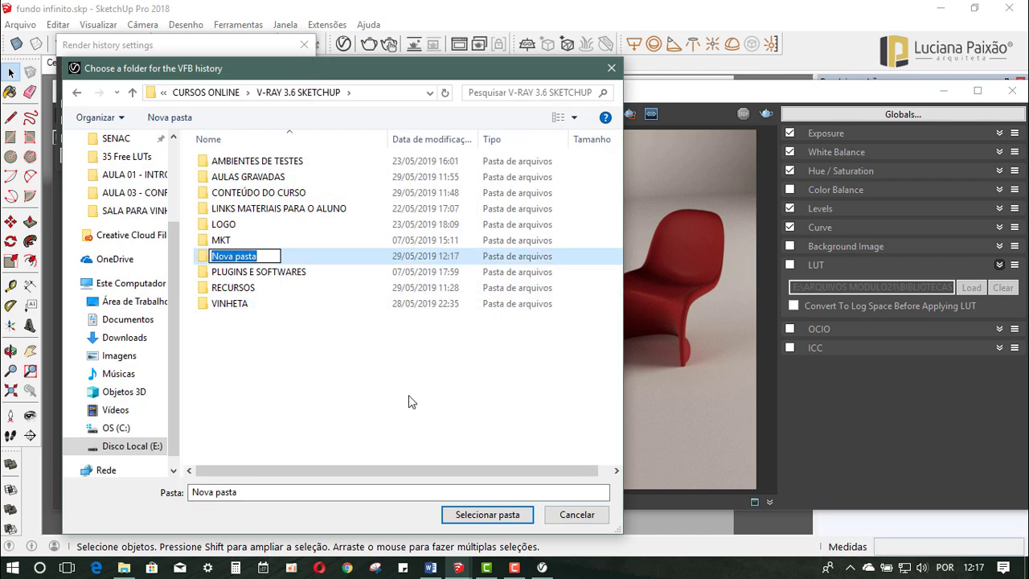
pyautogui.write('HISTÓRI')
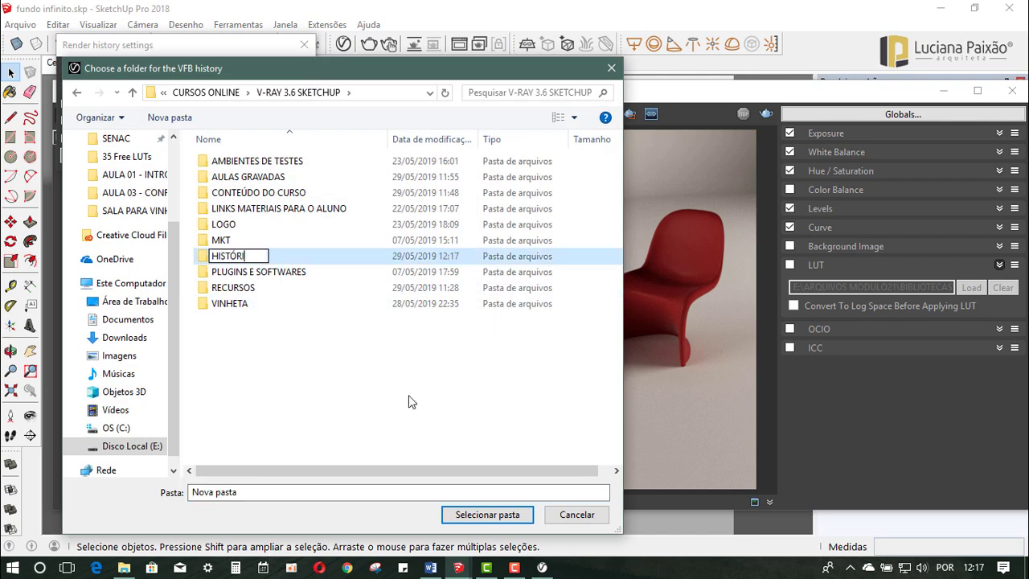
pyautogui.write('CO')
pyautogui.press('Return')
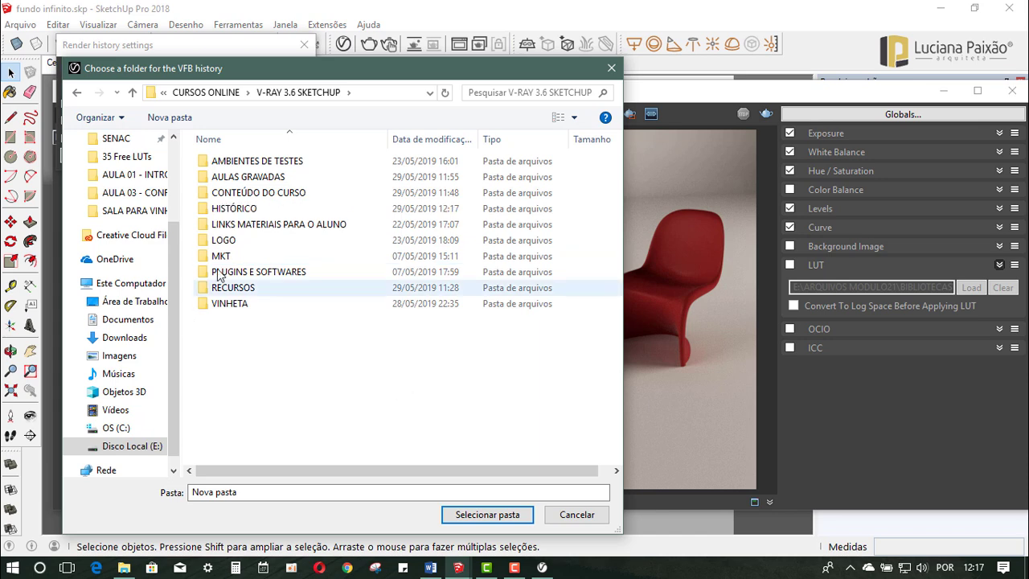
pyautogui.click(235, 208)
pyautogui.click(498, 514)
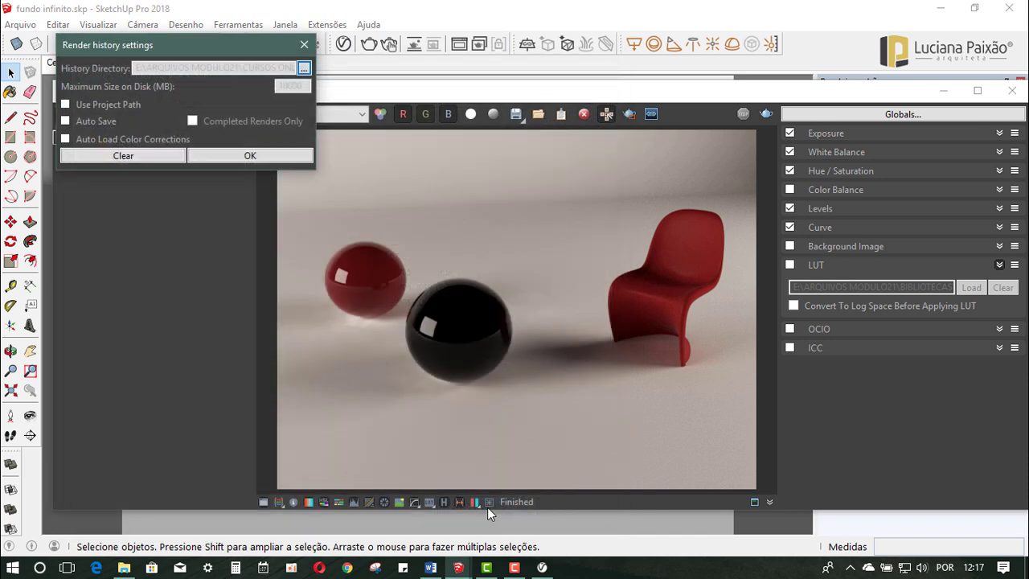
pyautogui.click(268, 158)
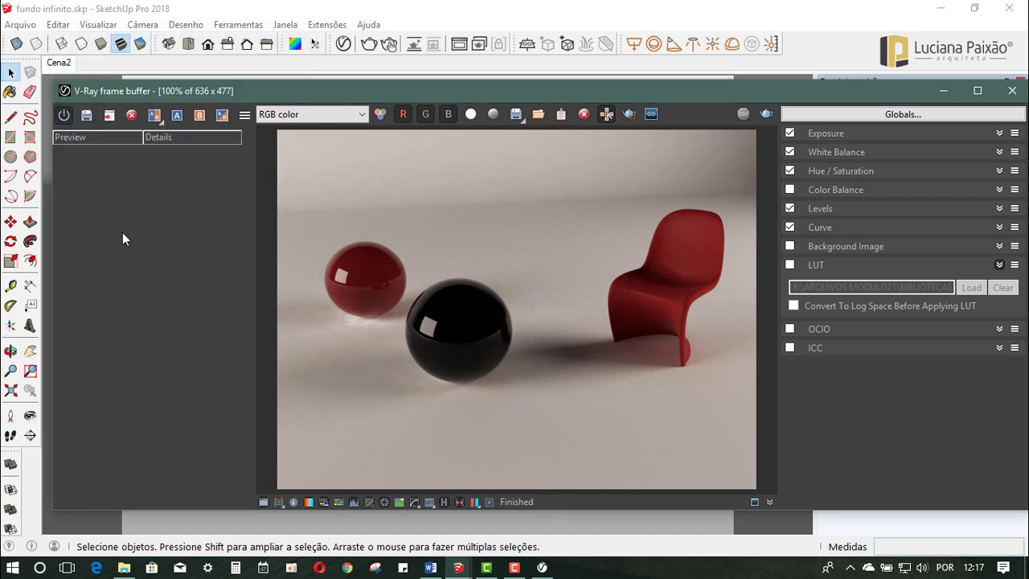
# Store the 636 x 477 render (25.4 s) in history, then lower the render window.
pyautogui.click(86, 115)
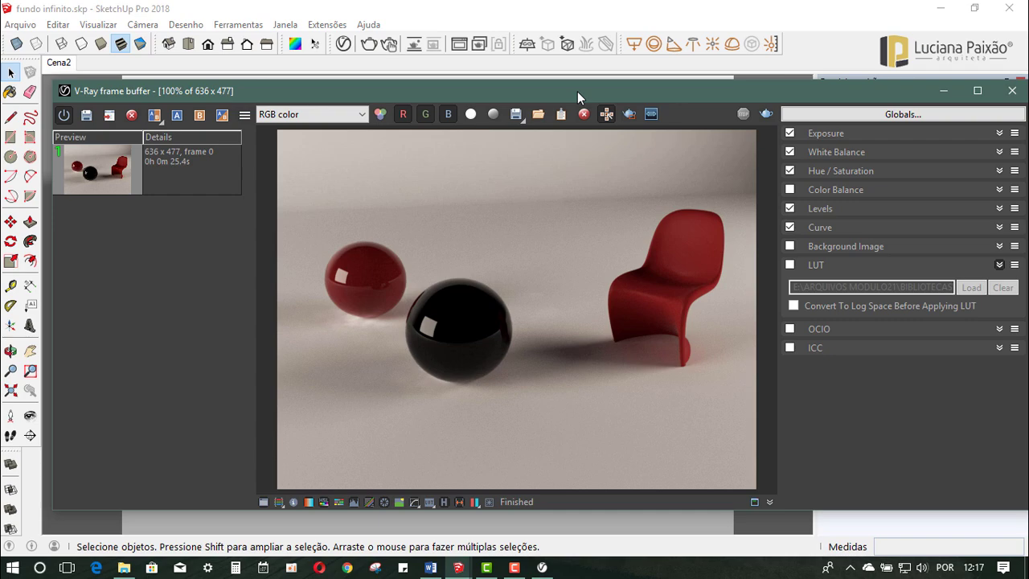
pyautogui.moveTo(578, 92)
pyautogui.mouseDown()
pyautogui.moveTo(551, 354)
pyautogui.moveTo(557, 446)
pyautogui.mouseUp()
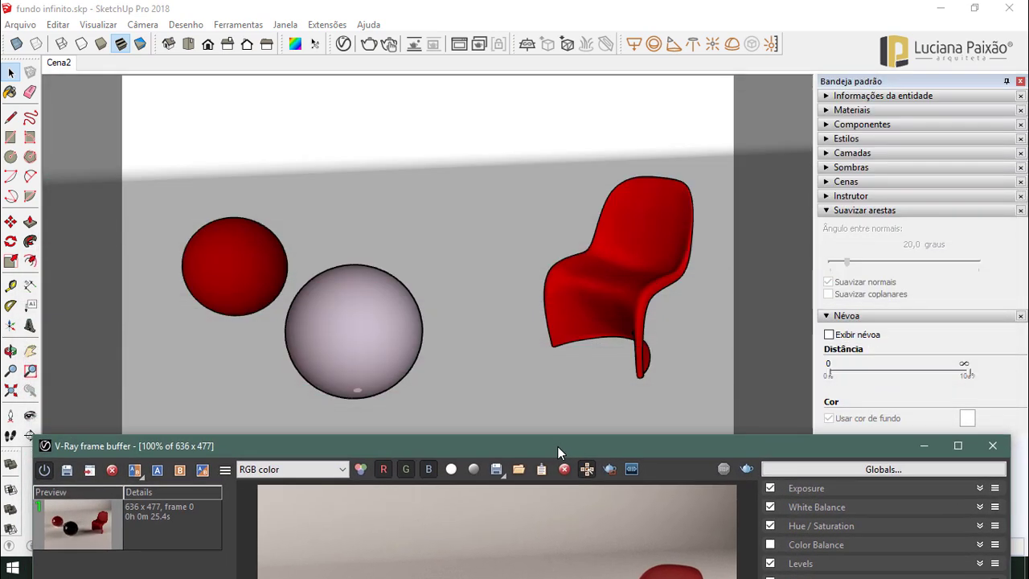
# Move the red chair up and to the left.
pyautogui.click(596, 323)
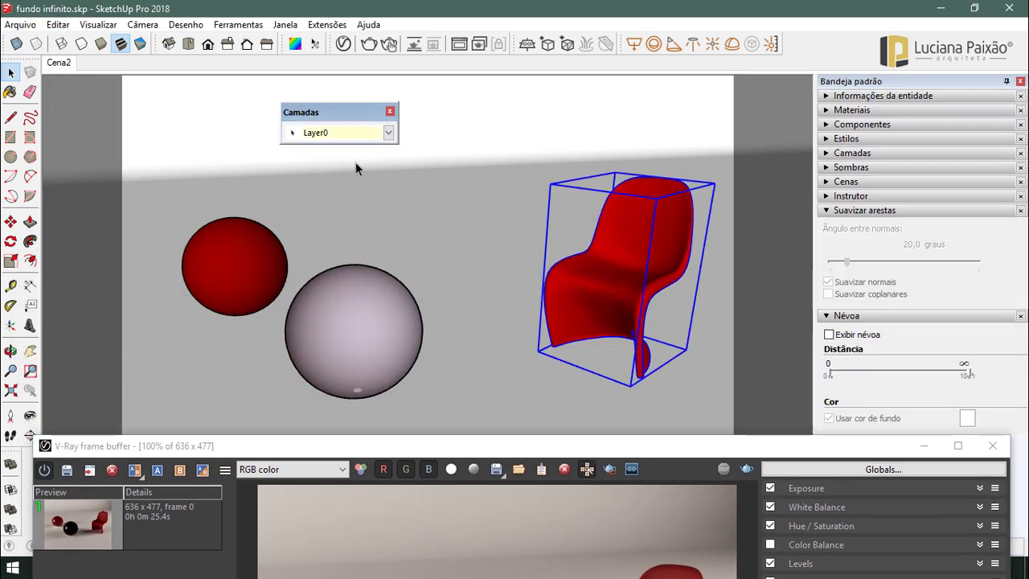
pyautogui.press('m')
pyautogui.click(648, 406)
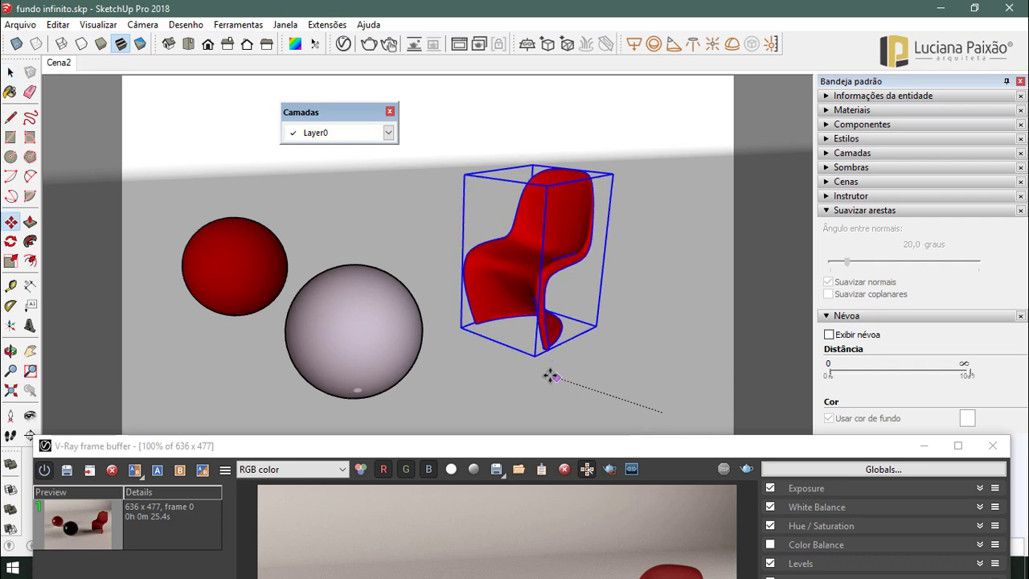
pyautogui.click(518, 354)
pyautogui.press('space')
# Move the larger sphere further to the right.
pyautogui.click(361, 340)
pyautogui.press('m')
pyautogui.click(250, 401)
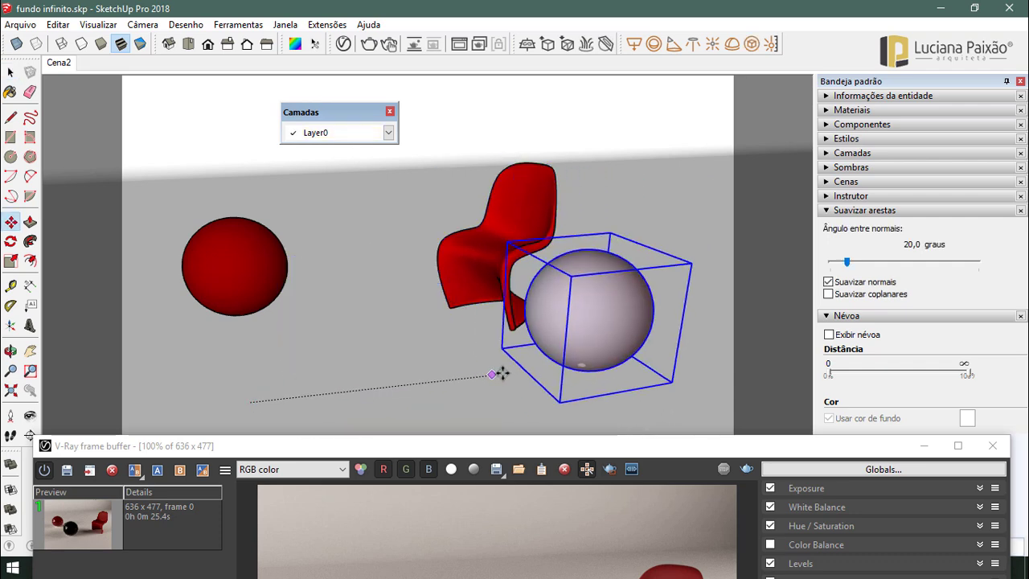
pyautogui.click(543, 359)
pyautogui.press('space')
# Place the chair between the two spheres and bring the render window back up.
pyautogui.click(501, 275)
pyautogui.press('m')
pyautogui.click(506, 358)
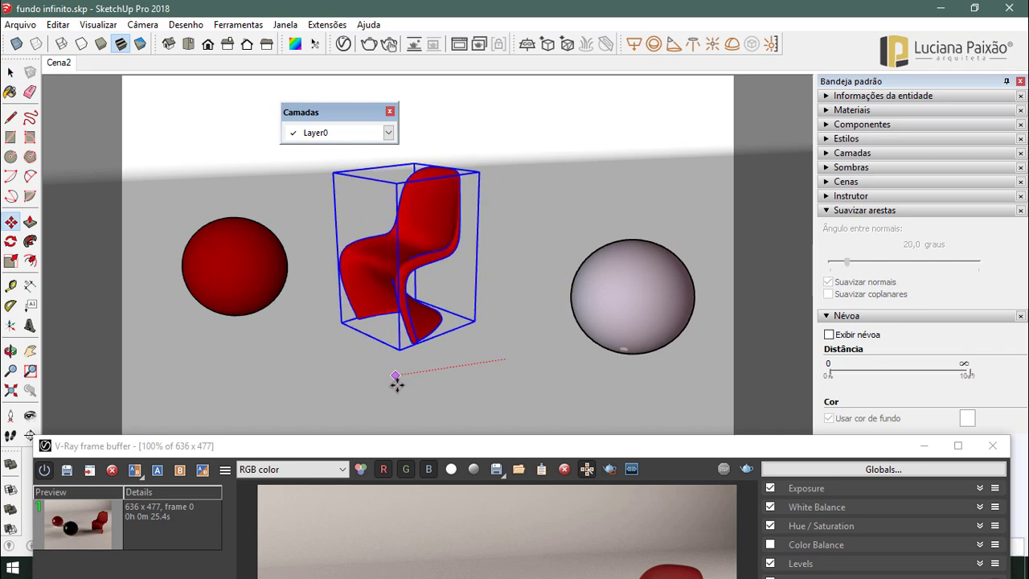
pyautogui.click(396, 383)
pyautogui.press('space')
pyautogui.moveTo(421, 446); pyautogui.dragTo(413, 79)
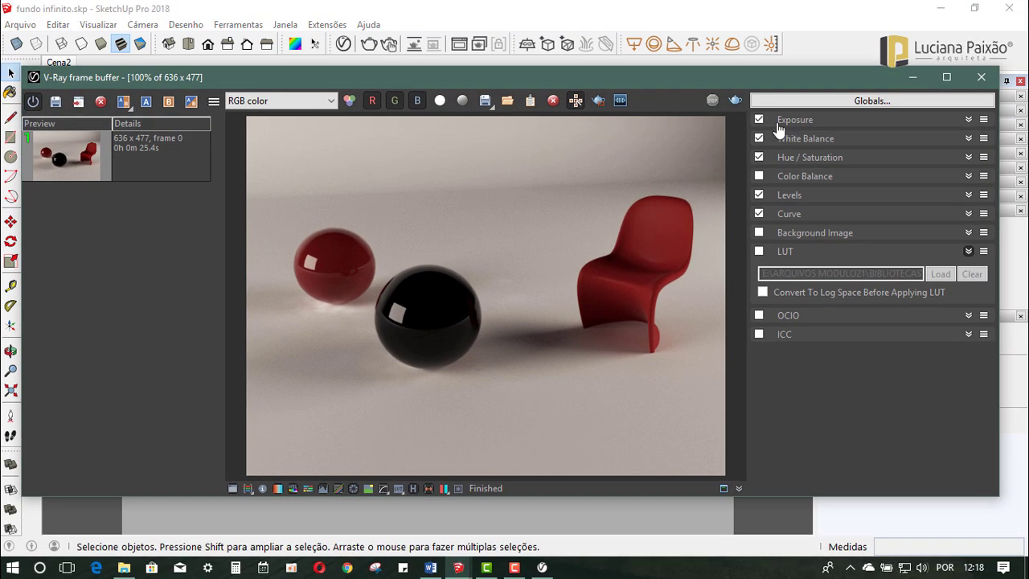
# Re-render the rearranged scene, stop it early, and save the 8.2s render to history.
pyautogui.click(736, 101)
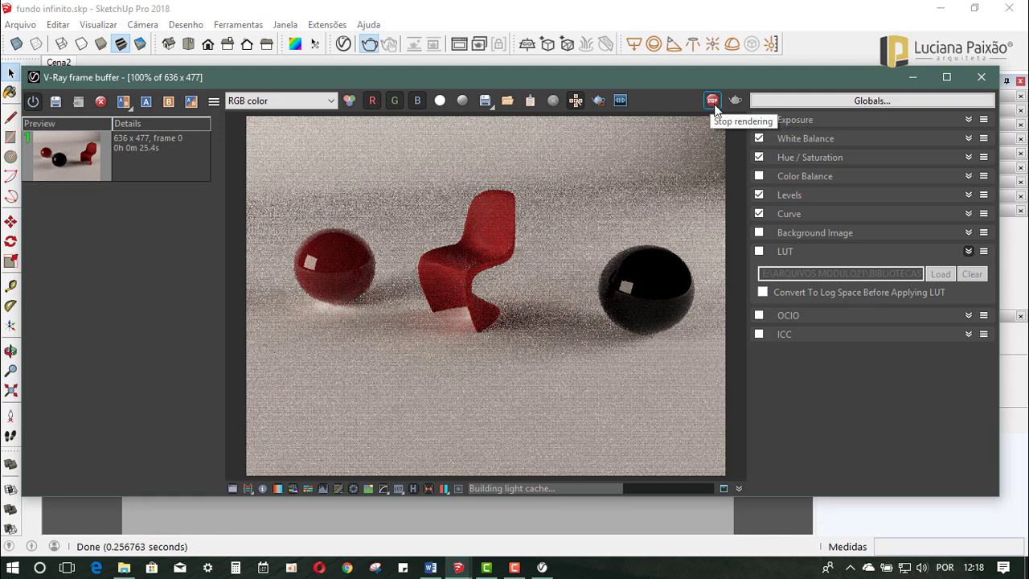
pyautogui.click(714, 101)
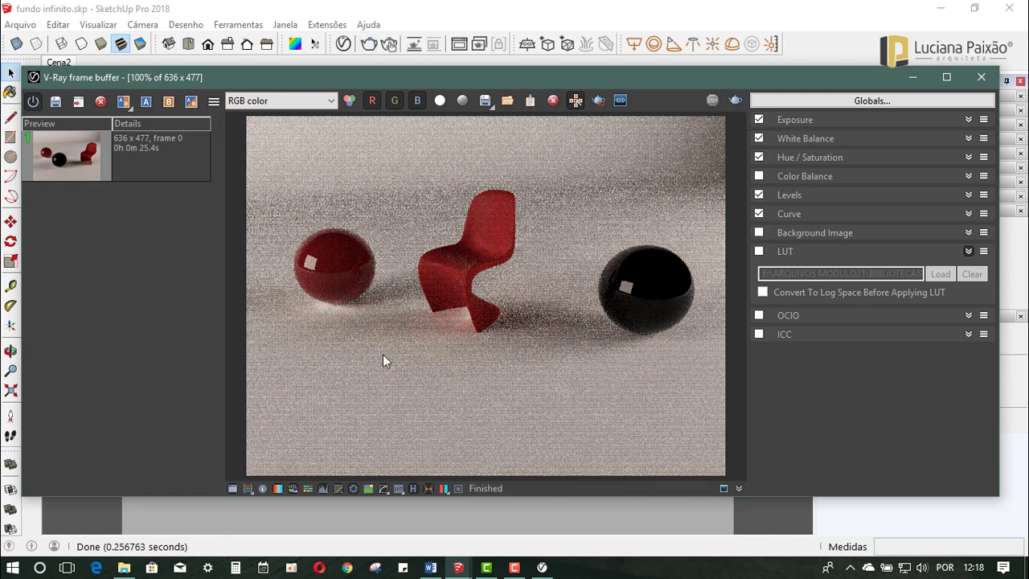
pyautogui.click(55, 101)
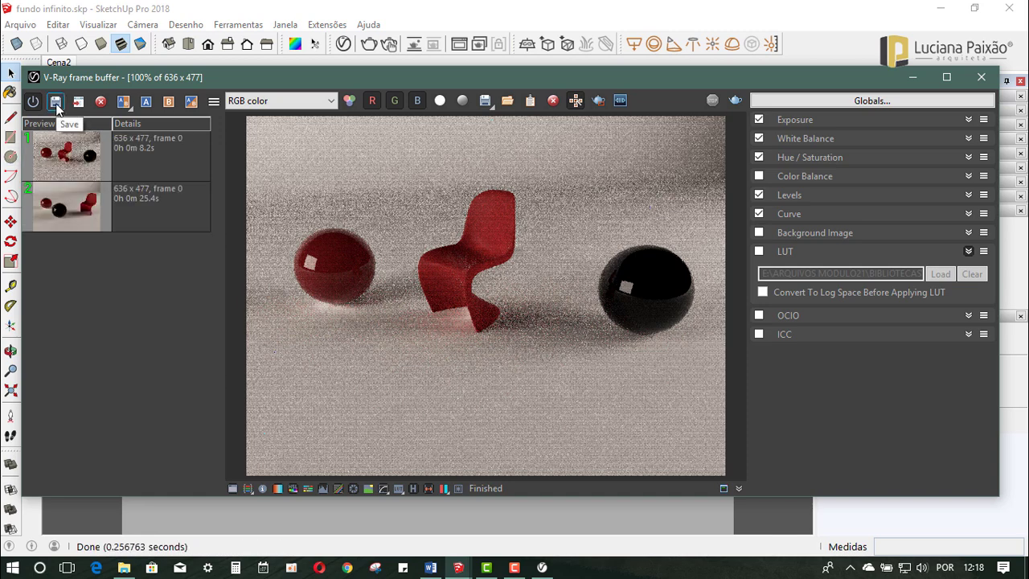
# Flip between the clean 25.4s and noisy 8.2s history renders, ending on the 25.4s one.
pyautogui.click(95, 201)
pyautogui.click(162, 153)
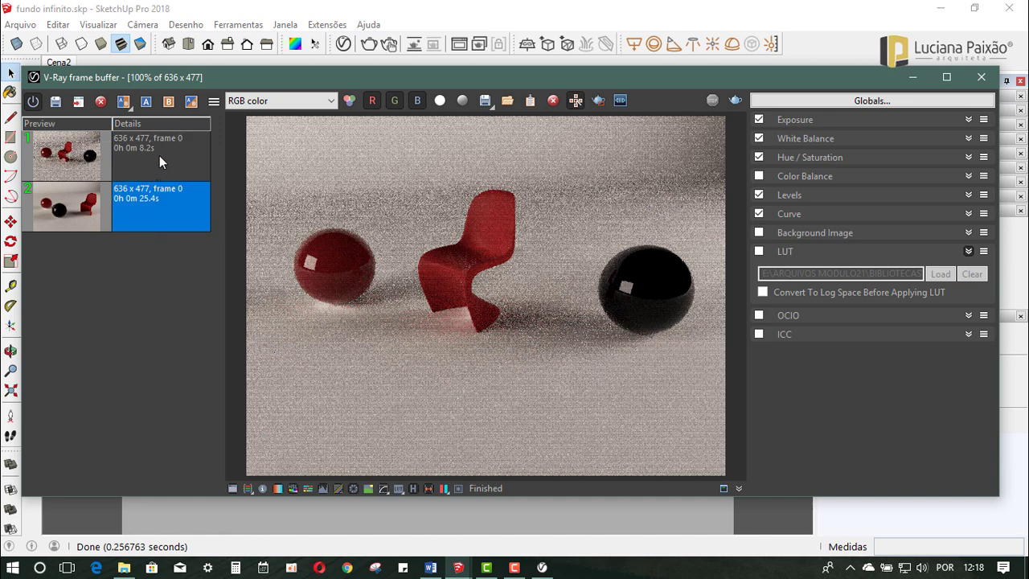
pyautogui.click(144, 223)
pyautogui.click(84, 163)
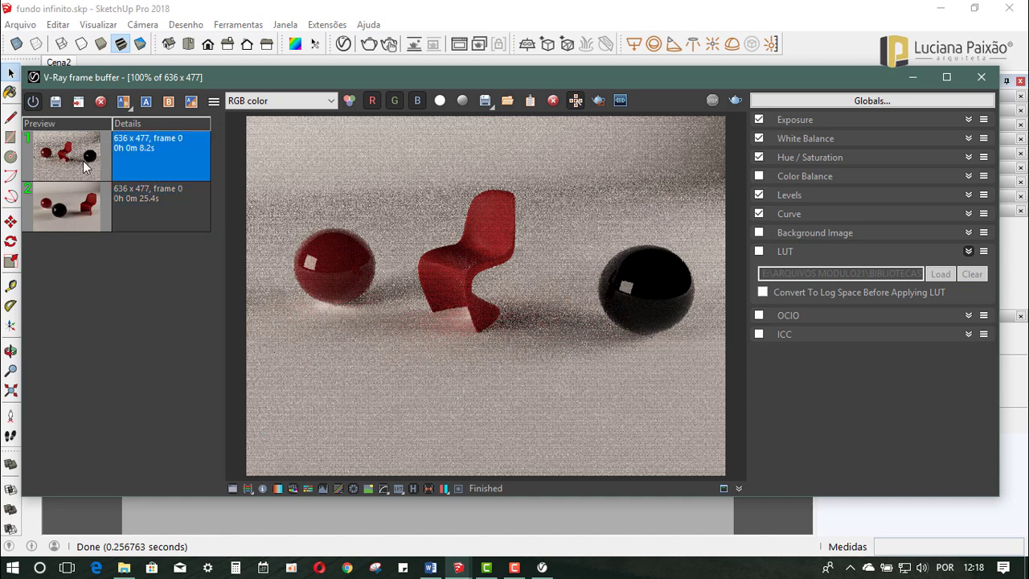
pyautogui.click(86, 209)
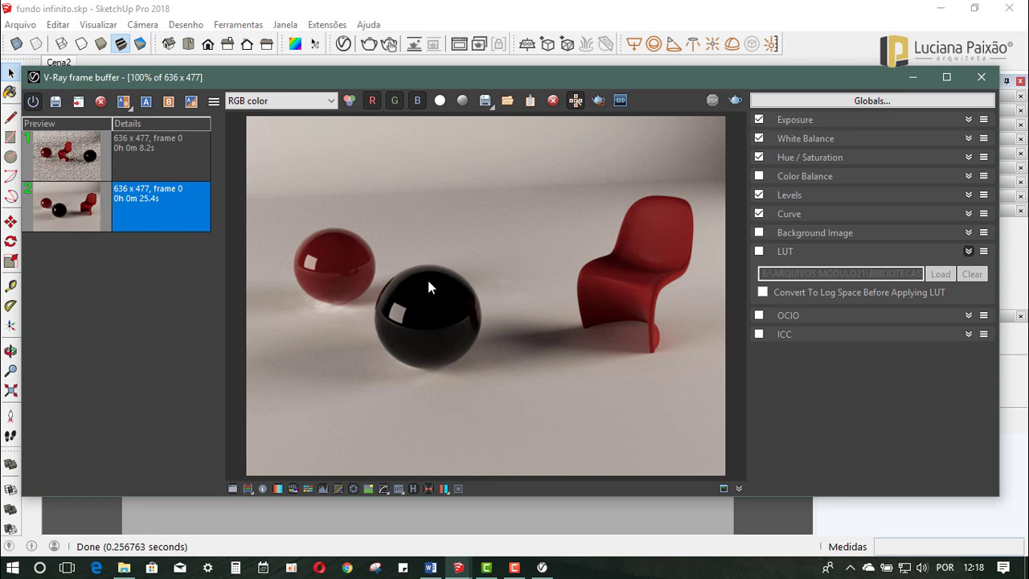
pyautogui.click(155, 149)
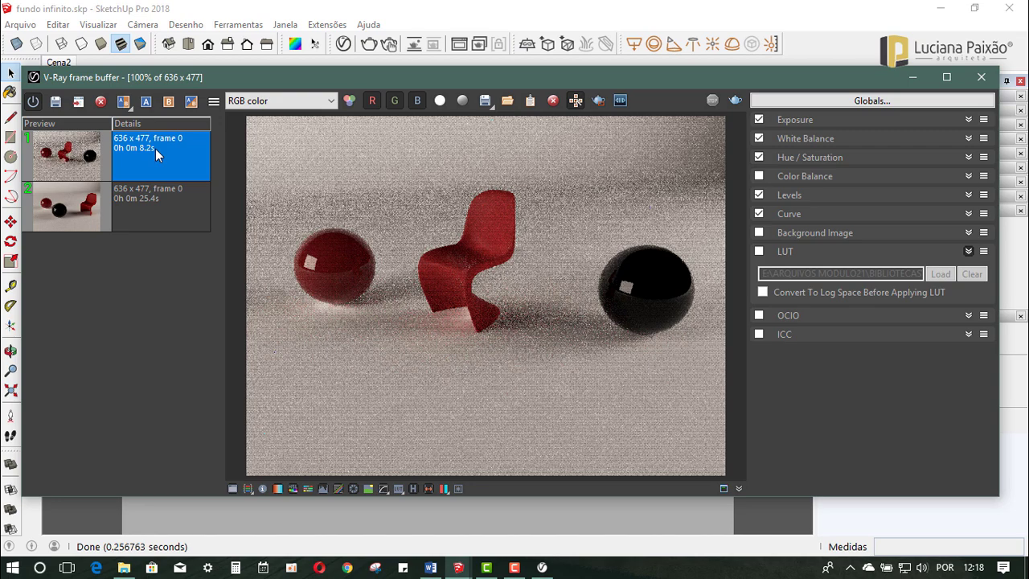
pyautogui.moveTo(171, 77); pyautogui.dragTo(166, 68)
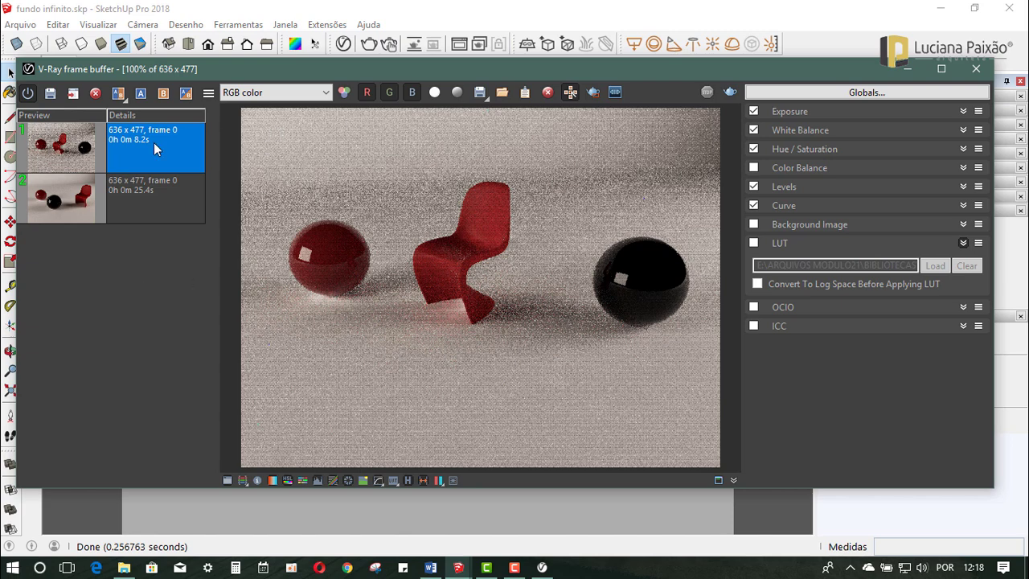
pyautogui.click(156, 191)
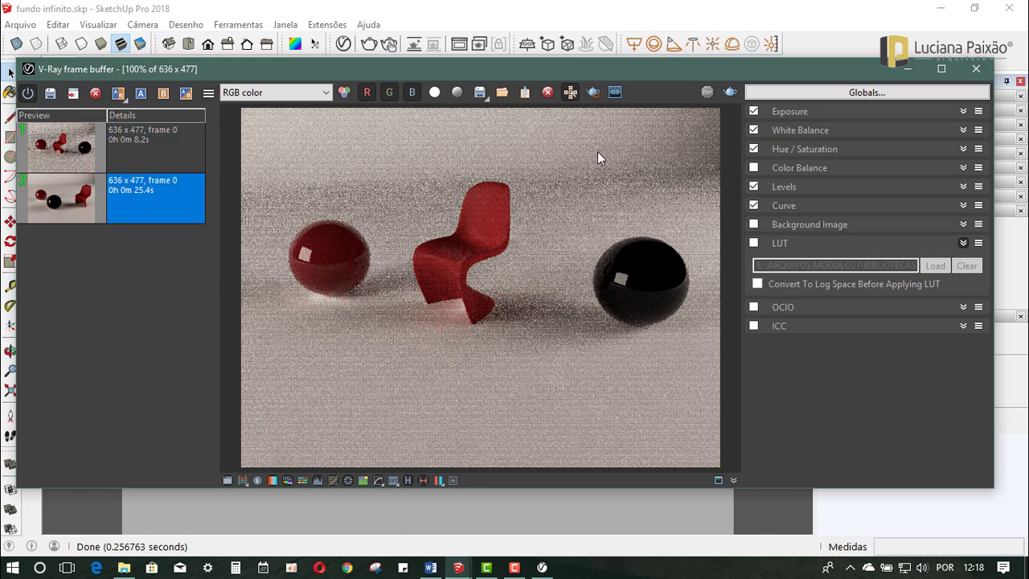
# Turn on A/B compare with the 8.2s render as A and the 25.4s render as B.
pyautogui.click(615, 92)
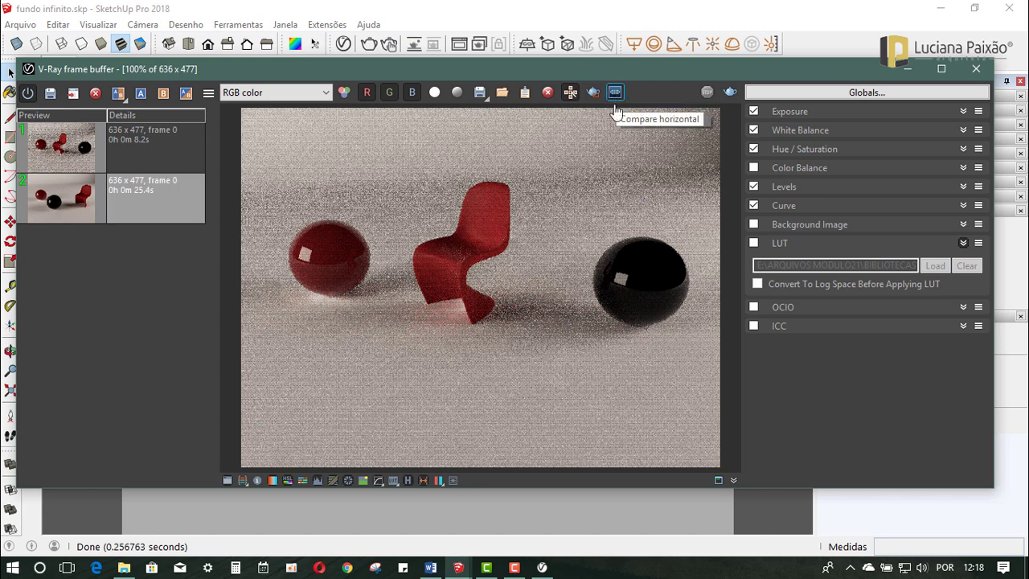
pyautogui.click(118, 95)
pyautogui.click(138, 148)
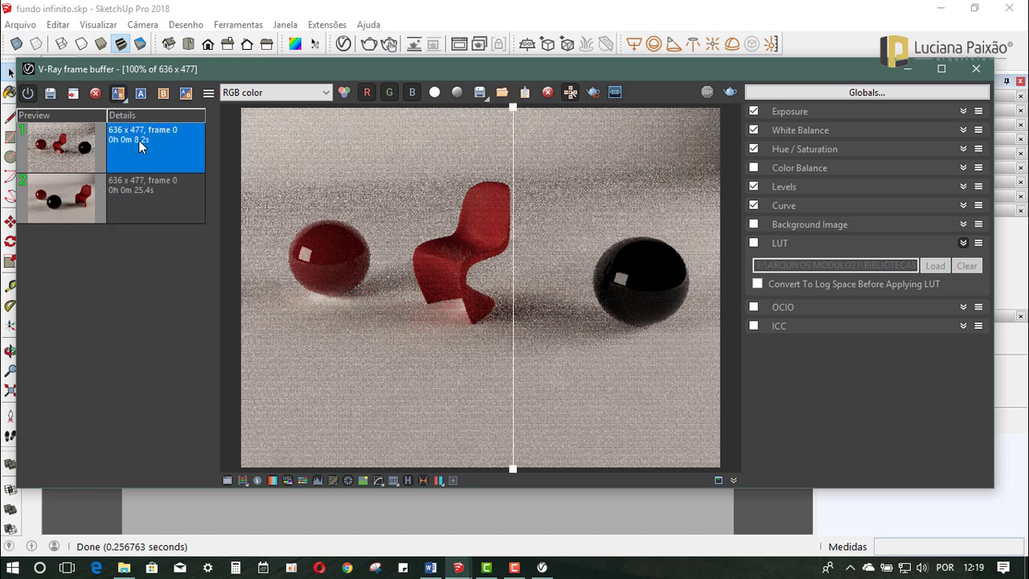
pyautogui.click(141, 95)
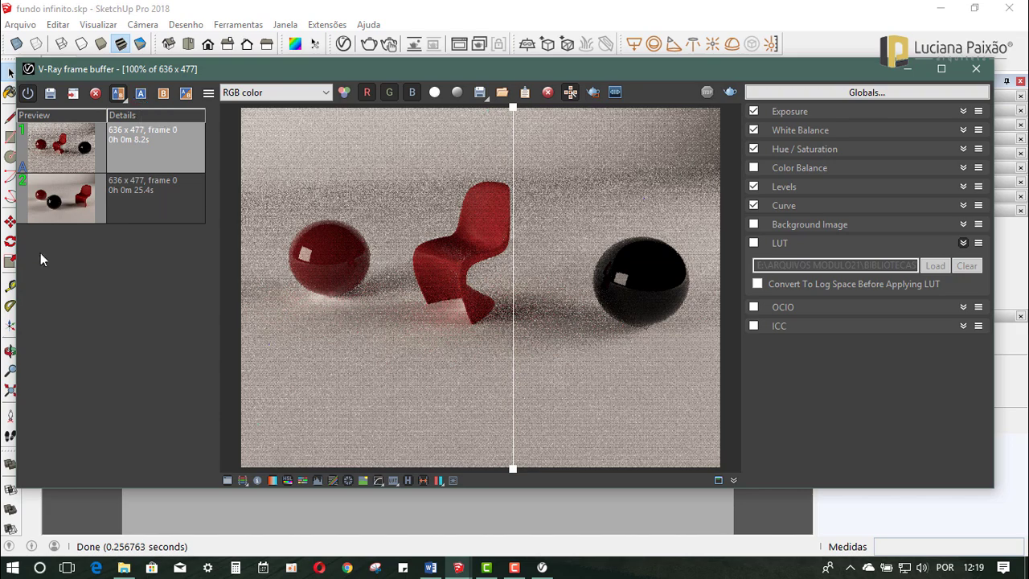
pyautogui.click(138, 214)
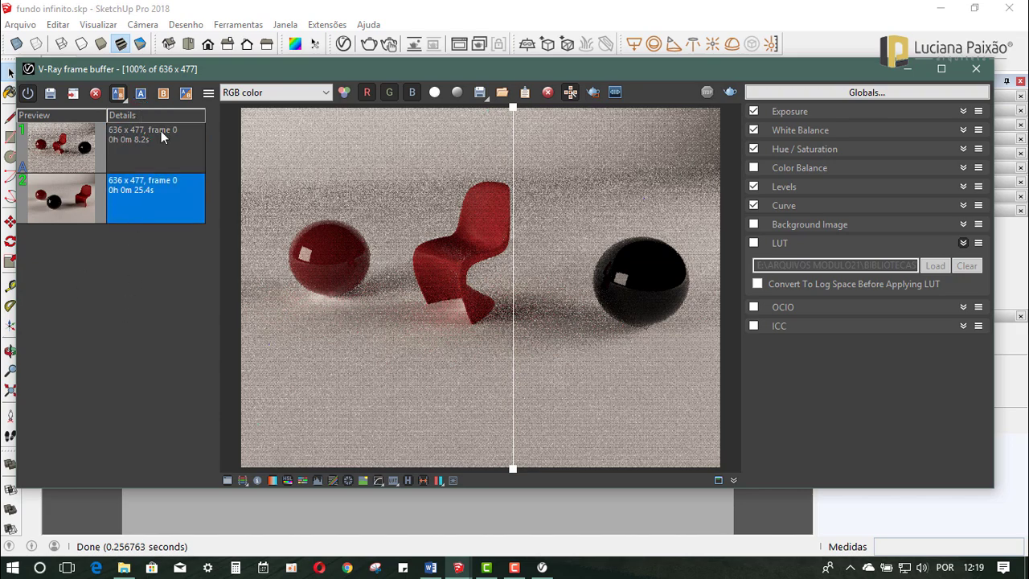
pyautogui.click(164, 96)
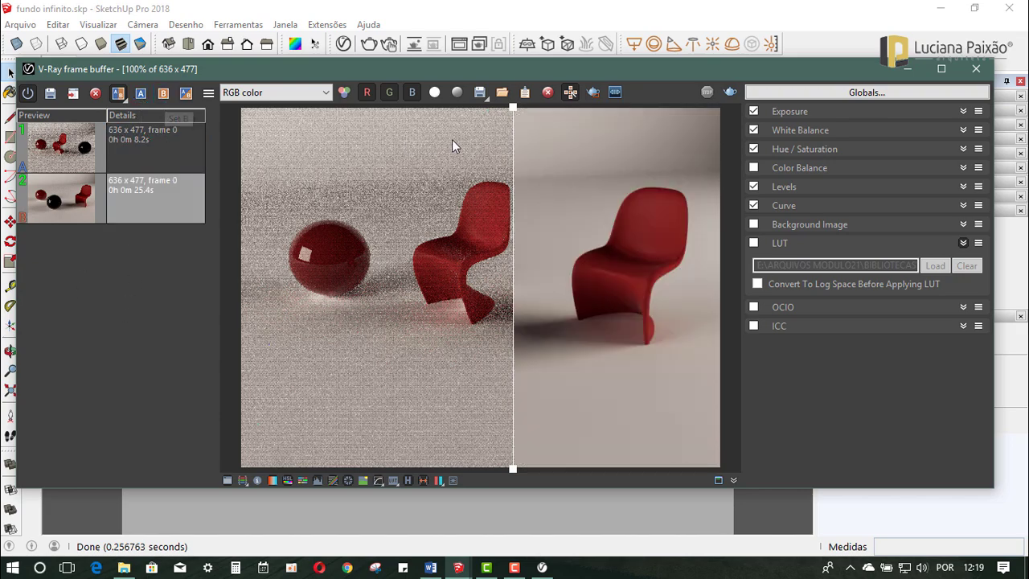
# Drag the split divider so the clean render covers most of the image.
pyautogui.moveTo(521, 112)
pyautogui.mouseDown()
pyautogui.moveTo(421, 116)
pyautogui.moveTo(720, 122)
pyautogui.moveTo(667, 137)
pyautogui.mouseUp()
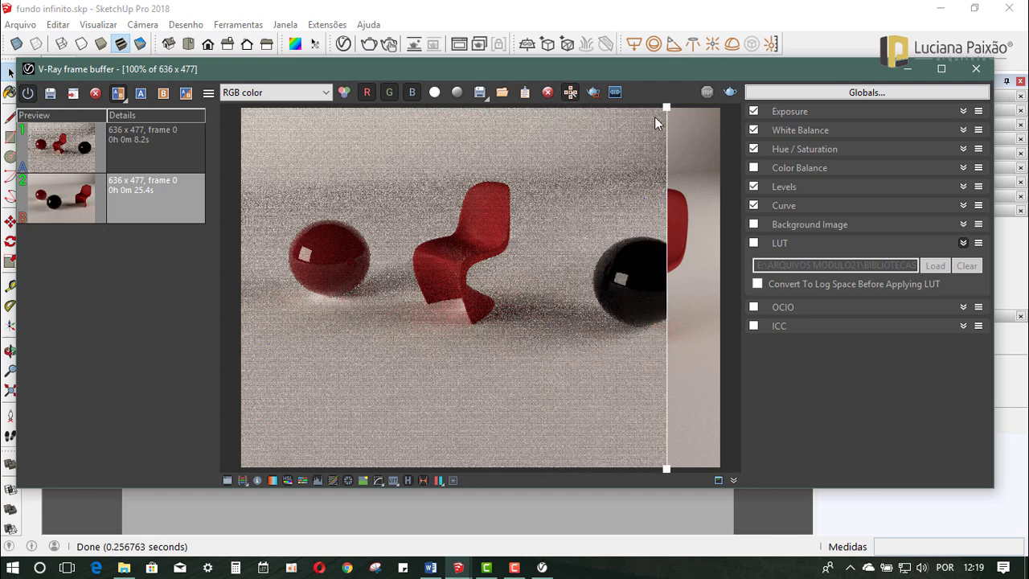
pyautogui.moveTo(667, 116)
pyautogui.mouseDown()
pyautogui.moveTo(264, 138)
pyautogui.moveTo(512, 112)
pyautogui.mouseUp()
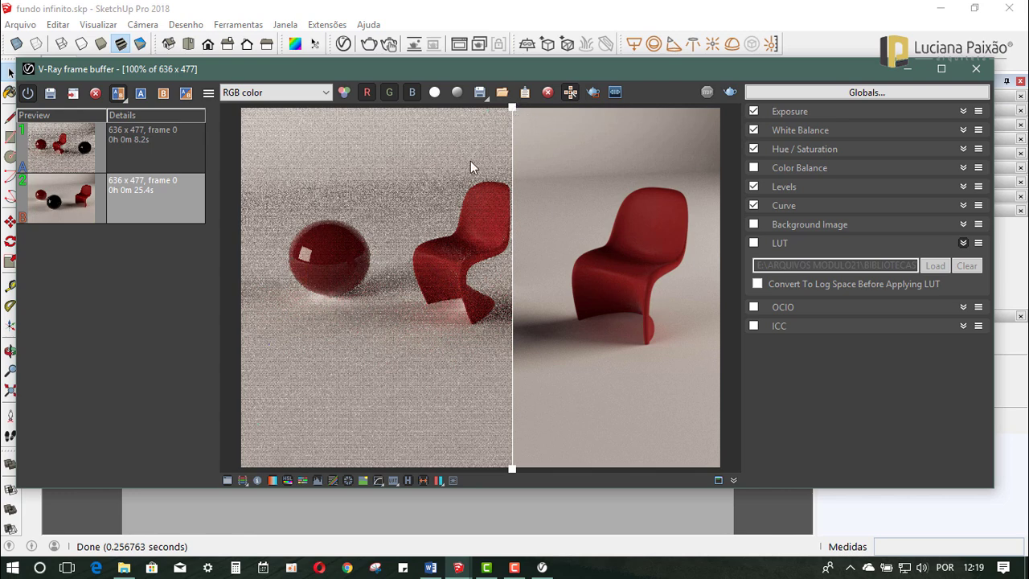
pyautogui.moveTo(511, 116)
pyautogui.mouseDown()
pyautogui.moveTo(265, 141)
pyautogui.moveTo(471, 145)
pyautogui.moveTo(277, 145)
pyautogui.moveTo(266, 153)
pyautogui.moveTo(486, 156)
pyautogui.mouseUp()
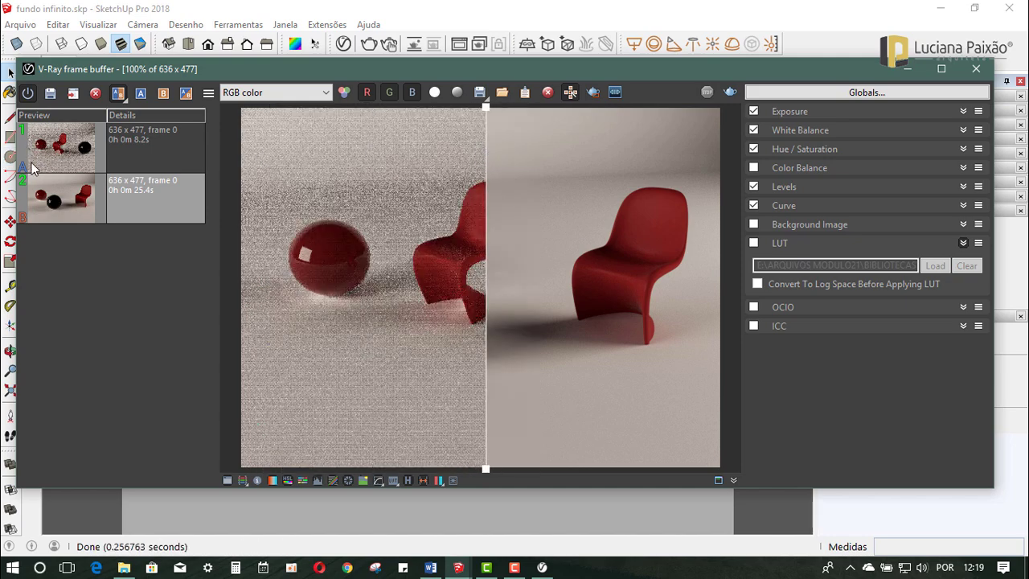
# Load the noisy 8.2s render in full view and assign it as comparison side B.
pyautogui.click(73, 167)
pyautogui.doubleClick(74, 168)
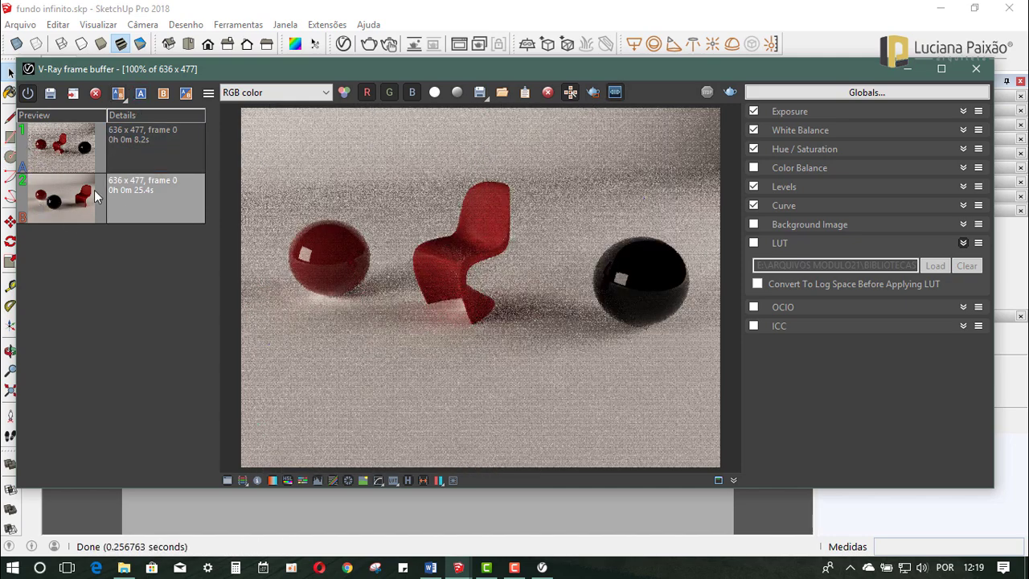
pyautogui.click(158, 154)
pyautogui.click(157, 155)
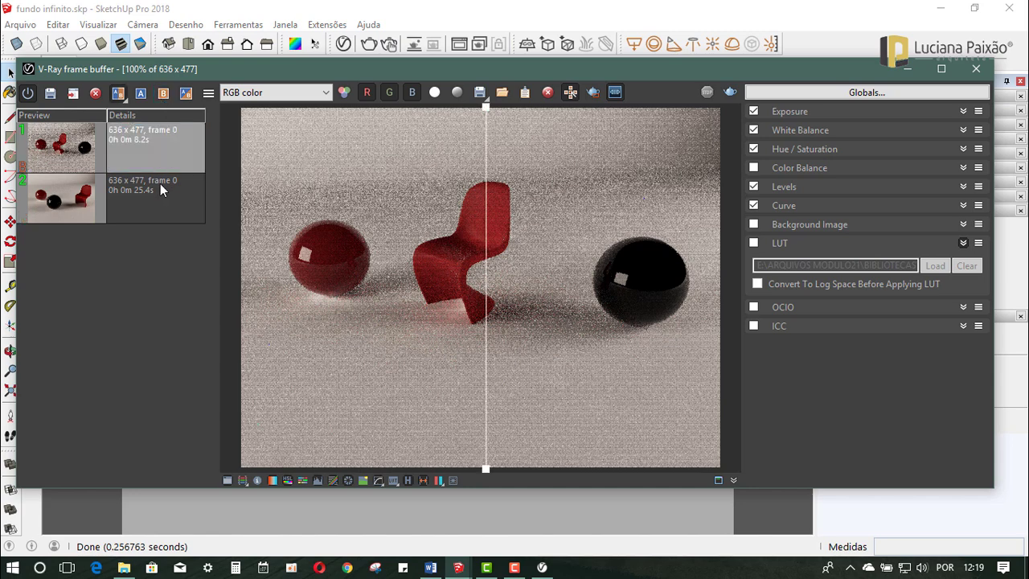
pyautogui.moveTo(151, 355); pyautogui.dragTo(164, 339)
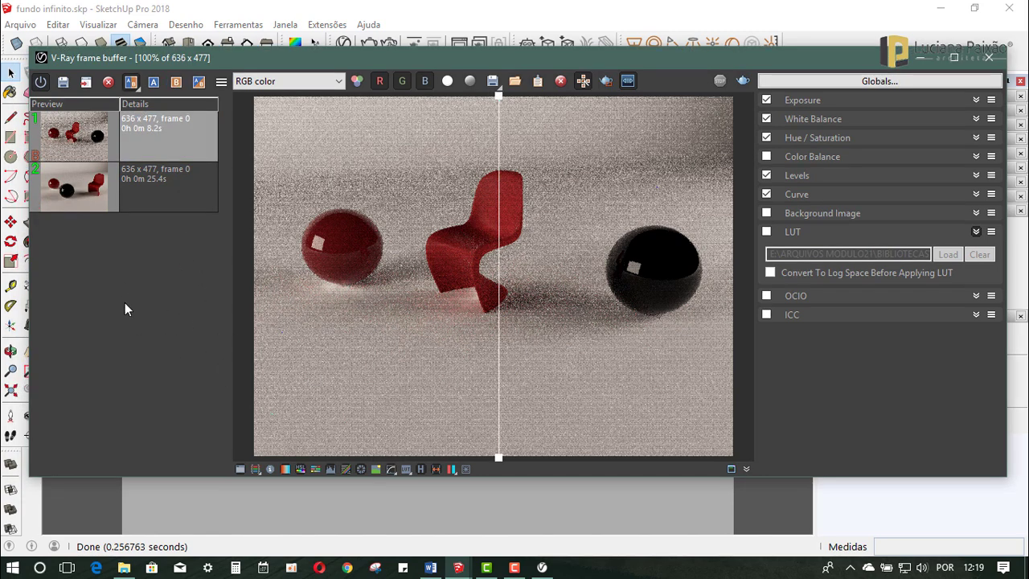
# Remove the 8.2s and 25.4s renders from the V-Ray history, leaving it empty.
pyautogui.click(107, 81)
pyautogui.click(138, 155)
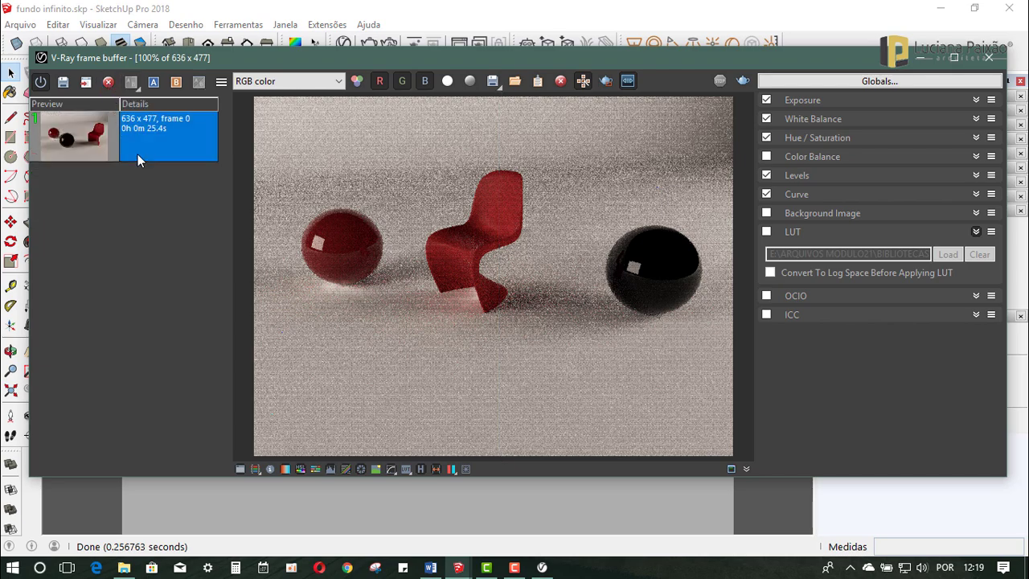
pyautogui.click(107, 86)
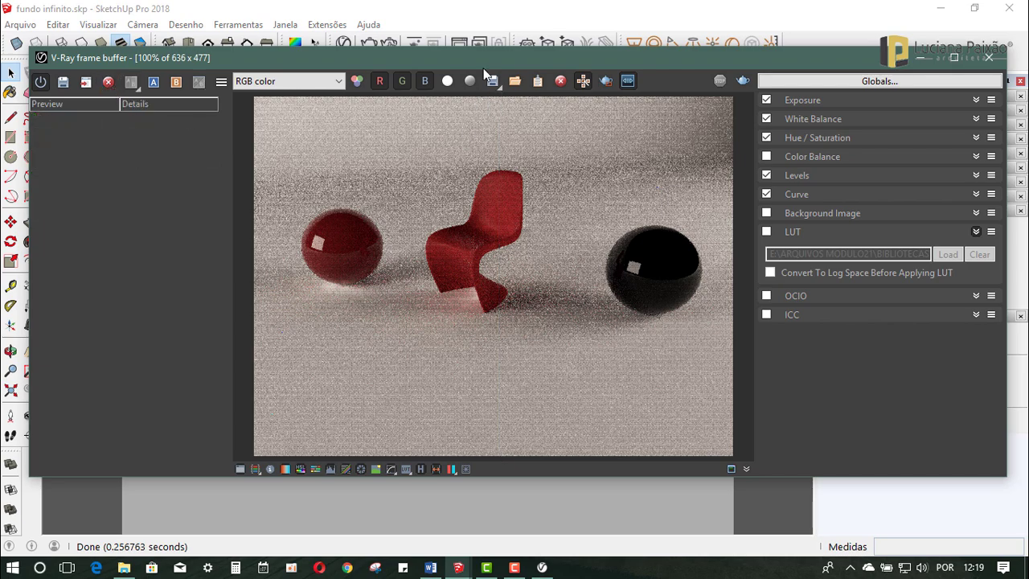
pyautogui.moveTo(484, 69); pyautogui.dragTo(489, 83)
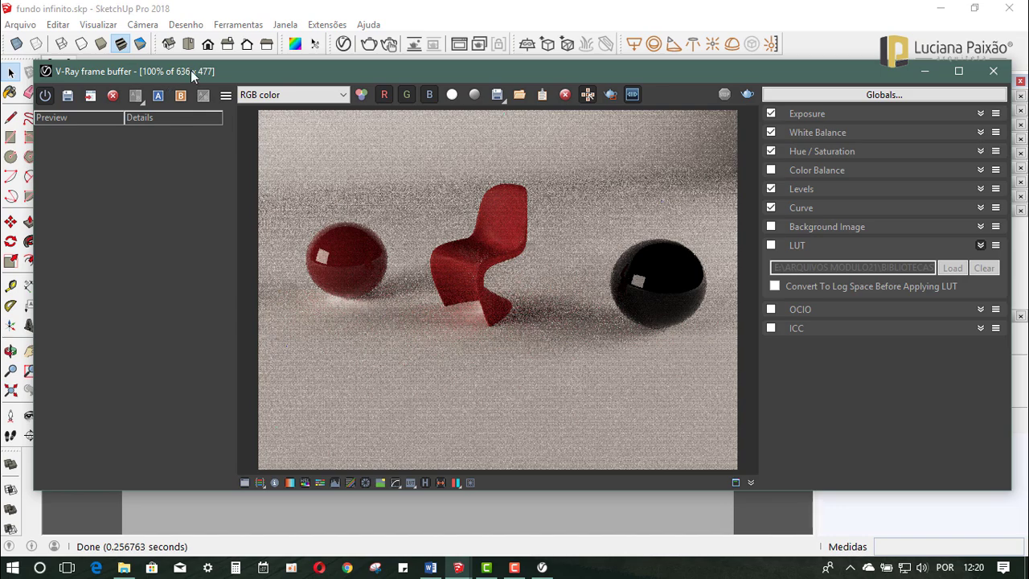
pyautogui.moveTo(197, 64); pyautogui.dragTo(201, 54)
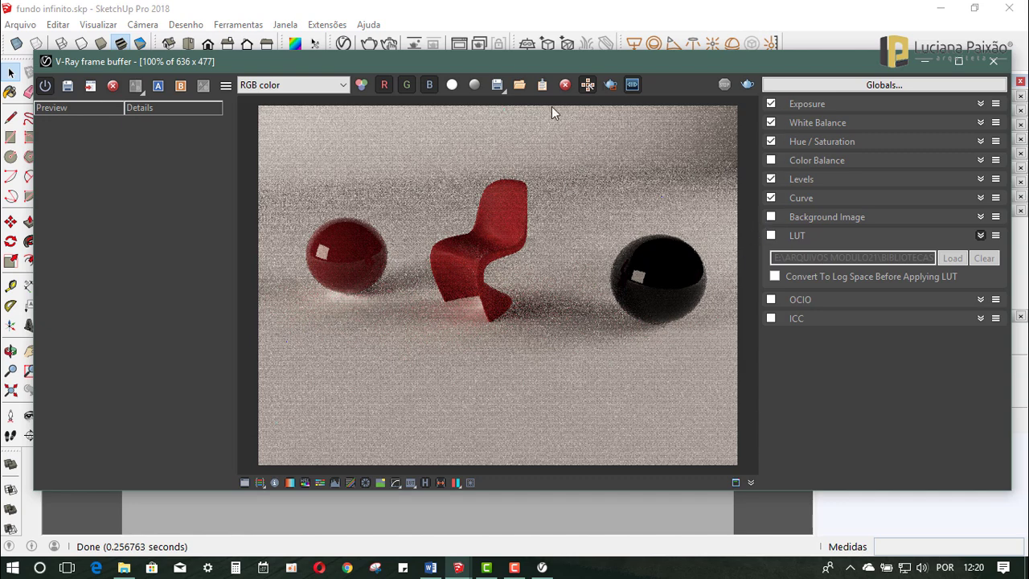
pyautogui.click(806, 104)
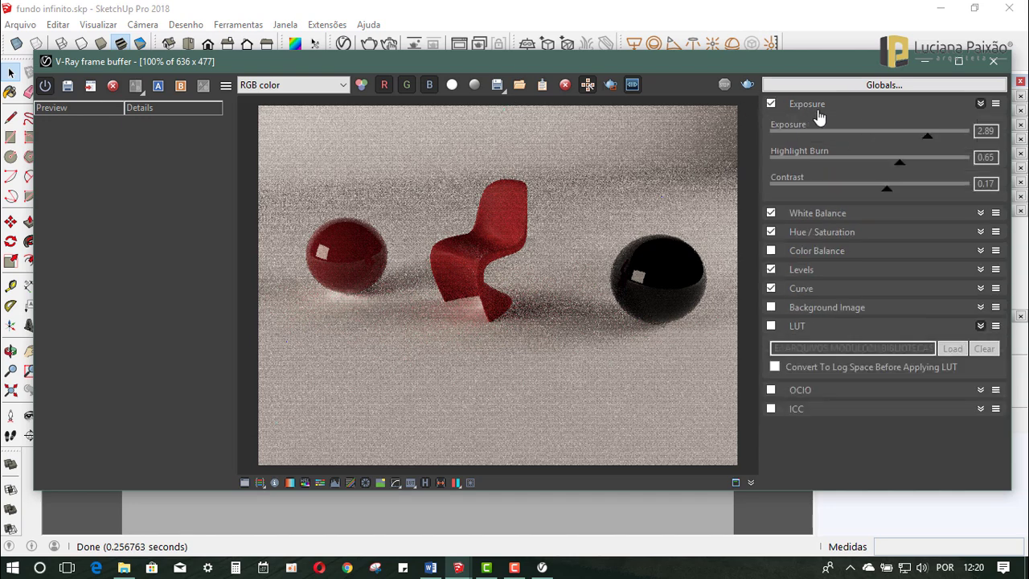
pyautogui.click(808, 106)
pyautogui.click(807, 105)
pyautogui.click(807, 106)
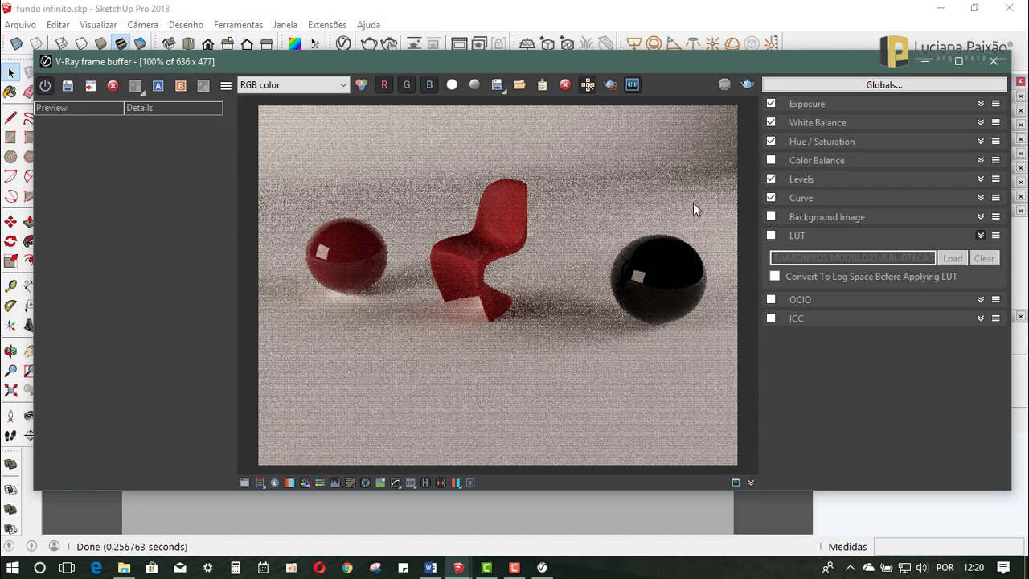